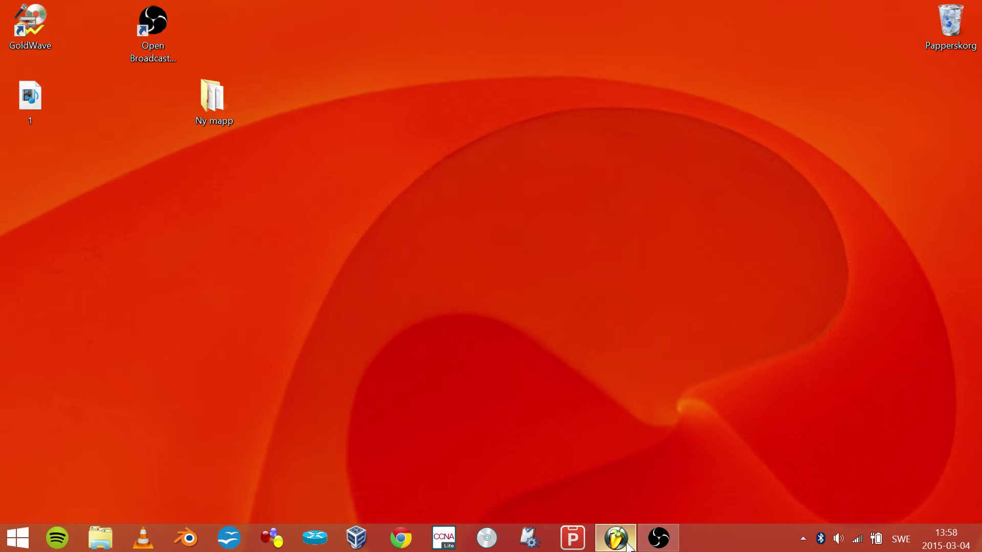
Restore the FL Studio window showing Pattern 1 with its Kick, Clap, Hat and Snare channels
{"action": "left_click", "coordinate": [629, 545]}
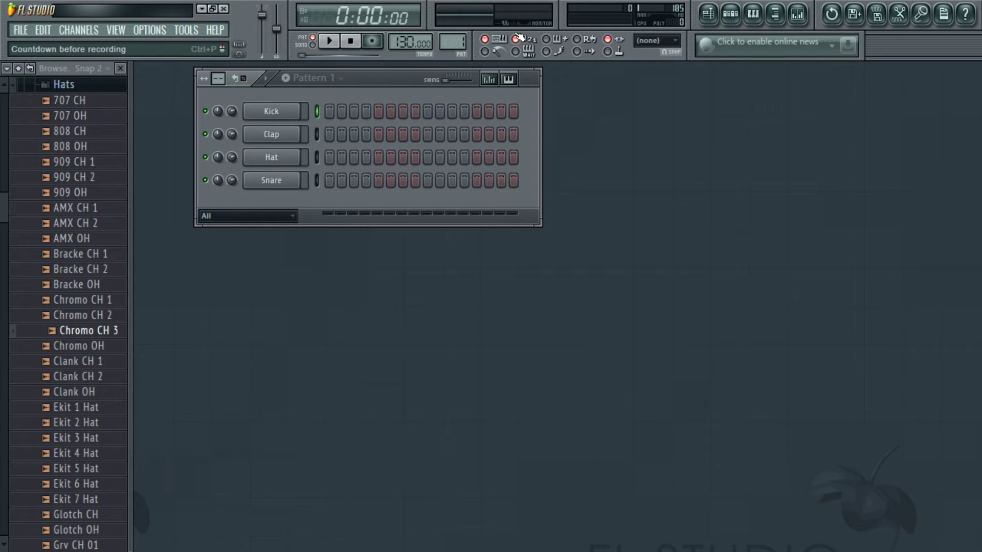
Lower the tempo from 130 BPM and collapse the browser to Backup, Packs and Projects
{"action": "left_click_drag", "start_coordinate": [410, 42], "coordinate": [410, 55]}
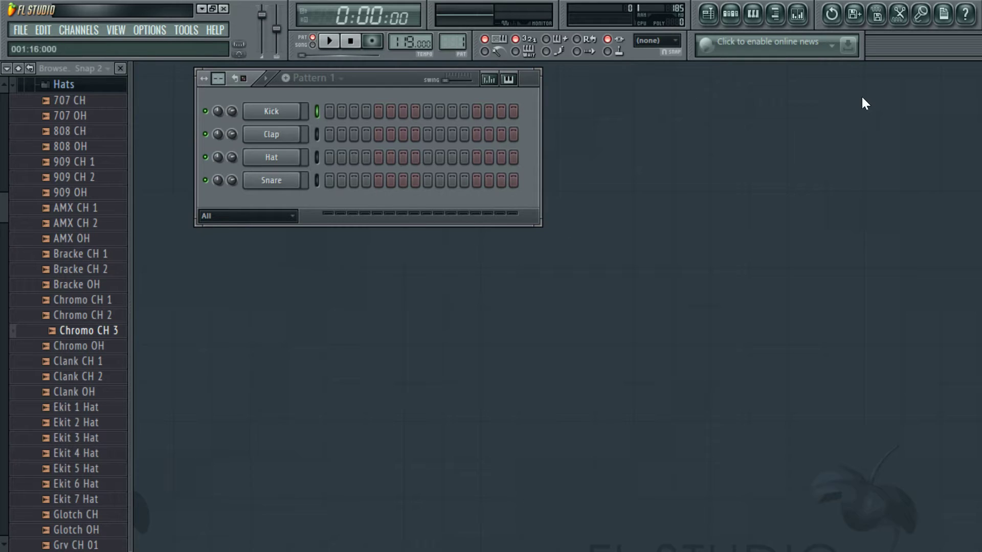
{"action": "left_click", "coordinate": [18, 69]}
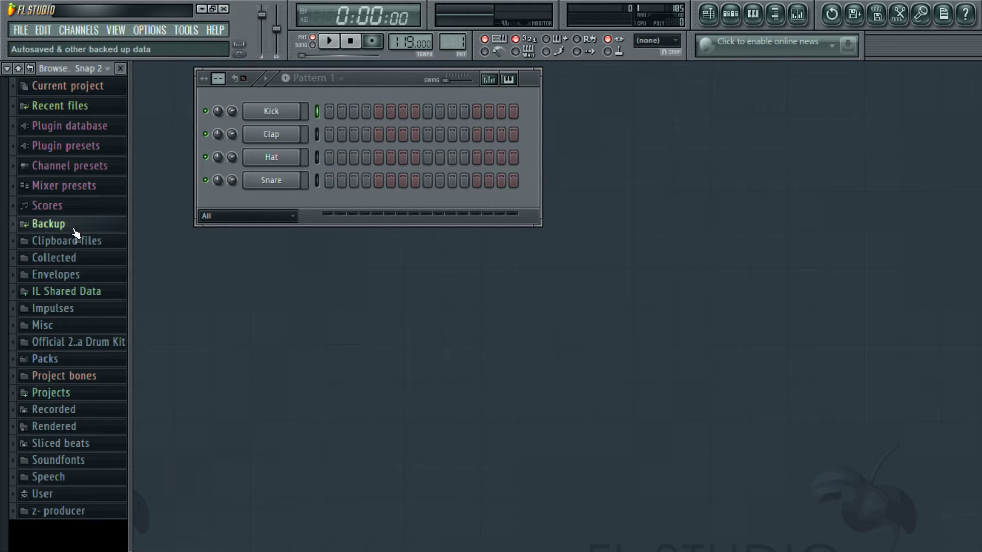
{"action": "left_click", "coordinate": [79, 364]}
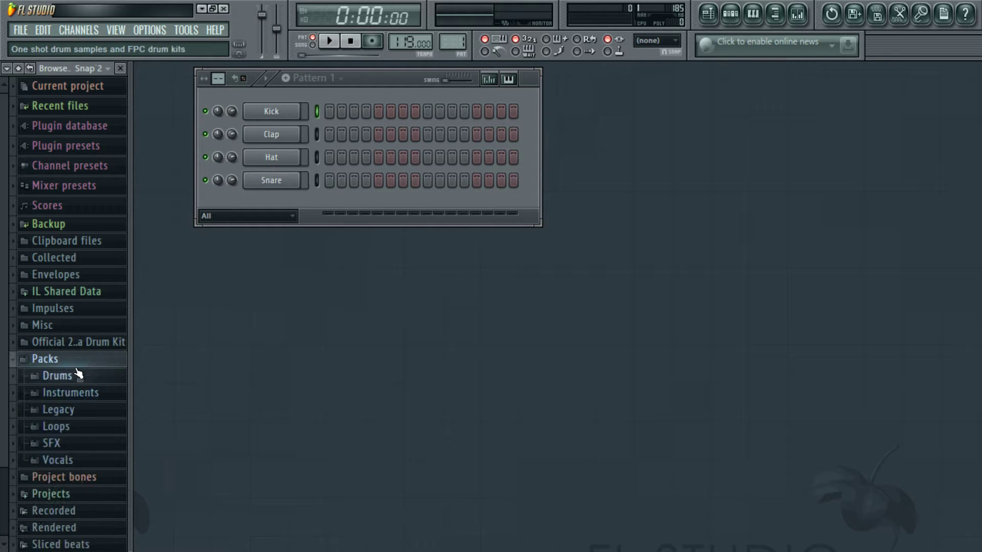
{"action": "left_click", "coordinate": [78, 376]}
{"action": "left_click", "coordinate": [68, 412]}
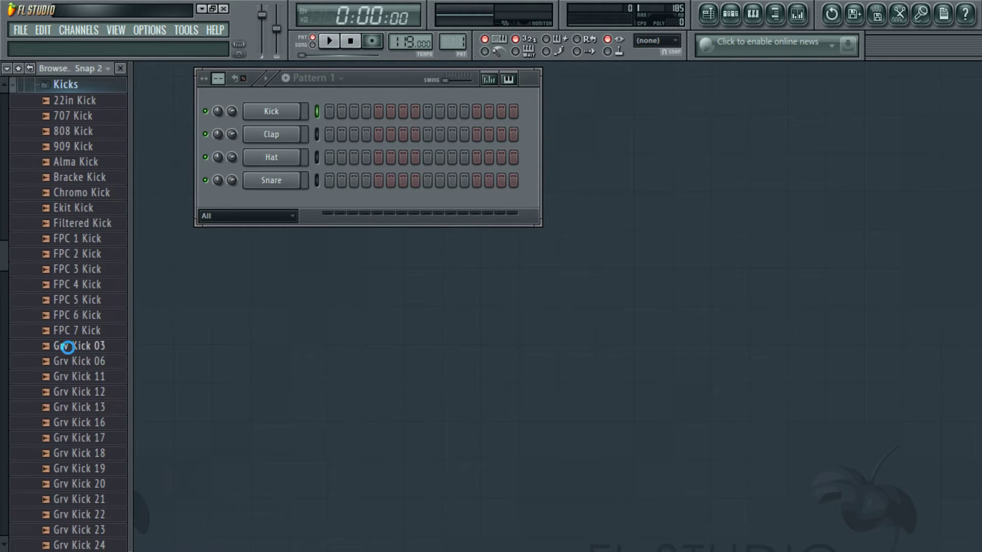
{"action": "left_click", "coordinate": [57, 241]}
{"action": "left_click", "coordinate": [76, 162]}
{"action": "left_click", "coordinate": [76, 453]}
{"action": "scroll", "coordinate": [77, 460], "scroll_direction": "down", "scroll_amount": 3}
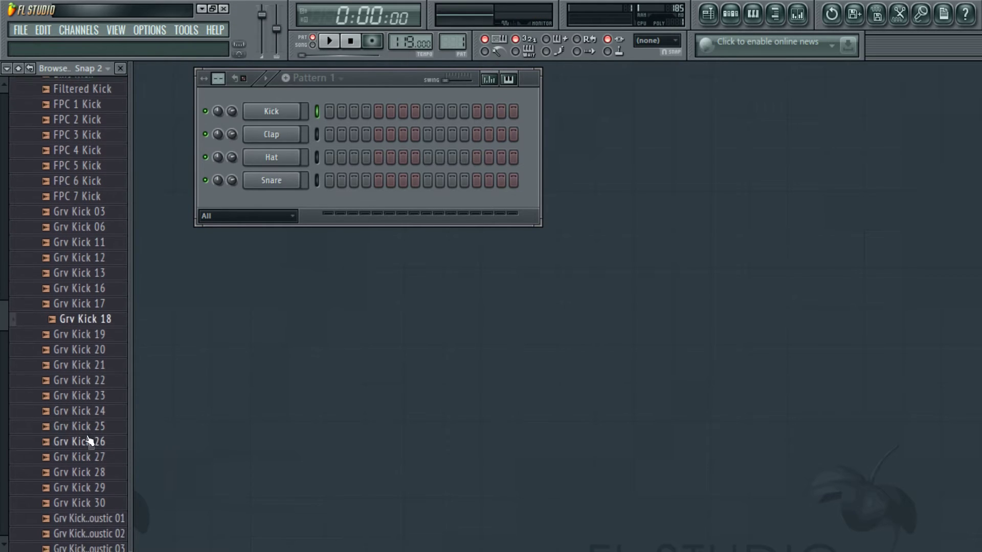
{"action": "left_click", "coordinate": [91, 438]}
{"action": "scroll", "coordinate": [61, 483], "scroll_direction": "down", "scroll_amount": 3}
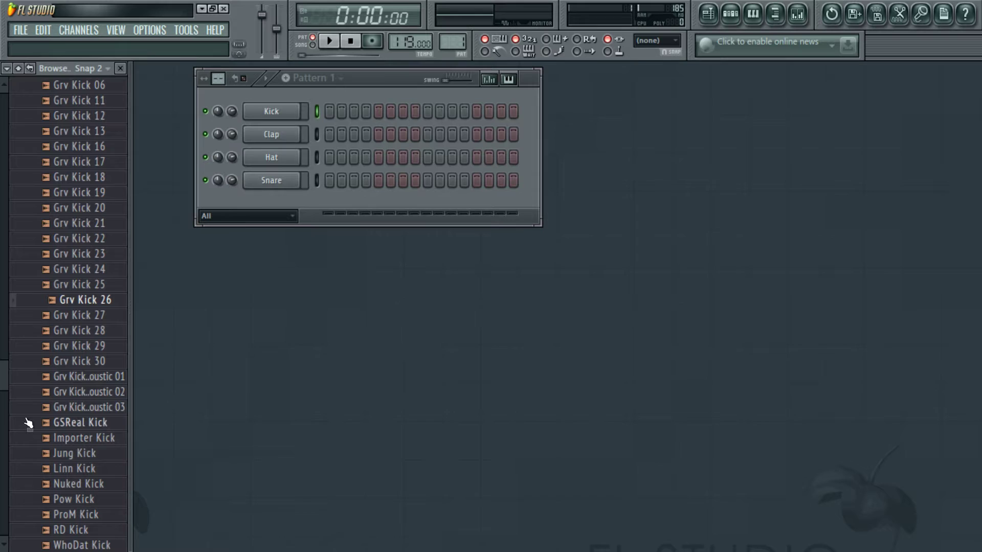
{"action": "left_click", "coordinate": [79, 378]}
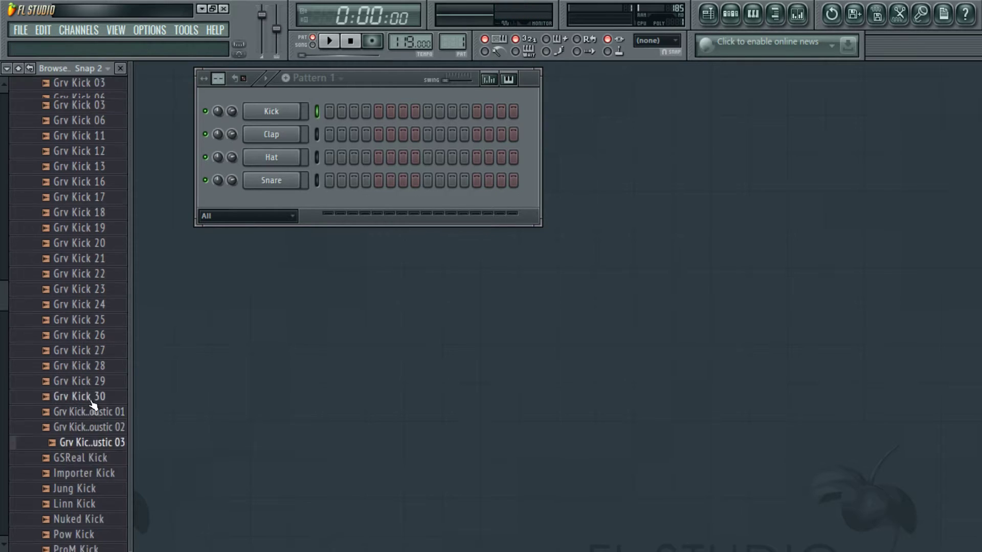
{"action": "scroll", "coordinate": [77, 305], "scroll_direction": "up", "scroll_amount": 4}
{"action": "scroll", "coordinate": [77, 305], "scroll_direction": "up", "scroll_amount": 3}
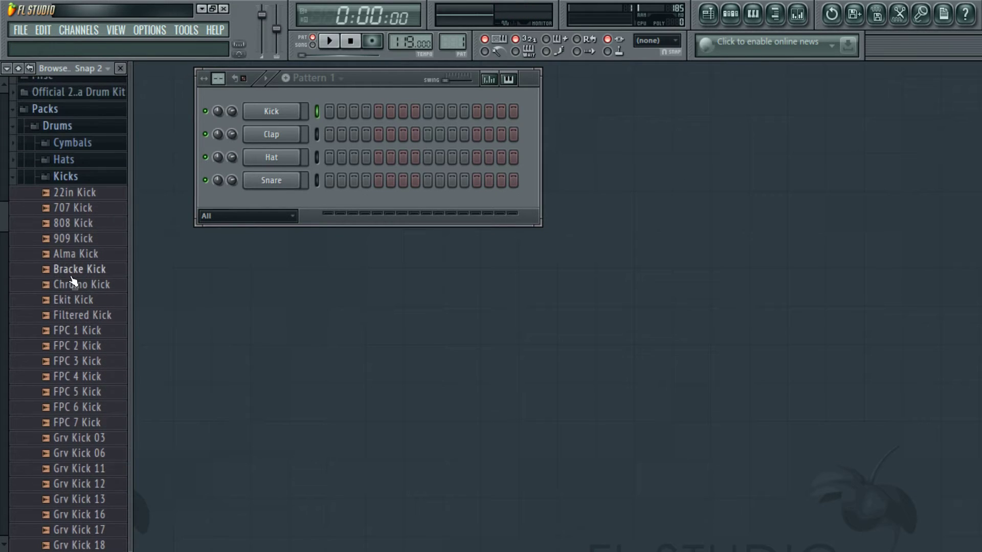
{"action": "left_click", "coordinate": [69, 179]}
{"action": "left_click", "coordinate": [18, 69]}
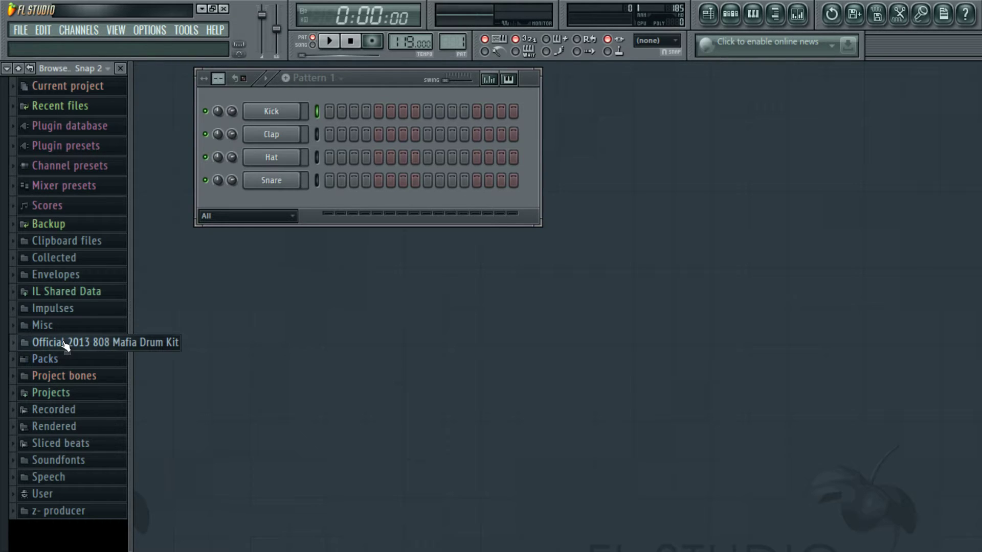
Expand the Official 2013 808 Mafia Drum Kit and open its 808 Mafia Kicks folder
{"action": "left_click", "coordinate": [65, 346]}
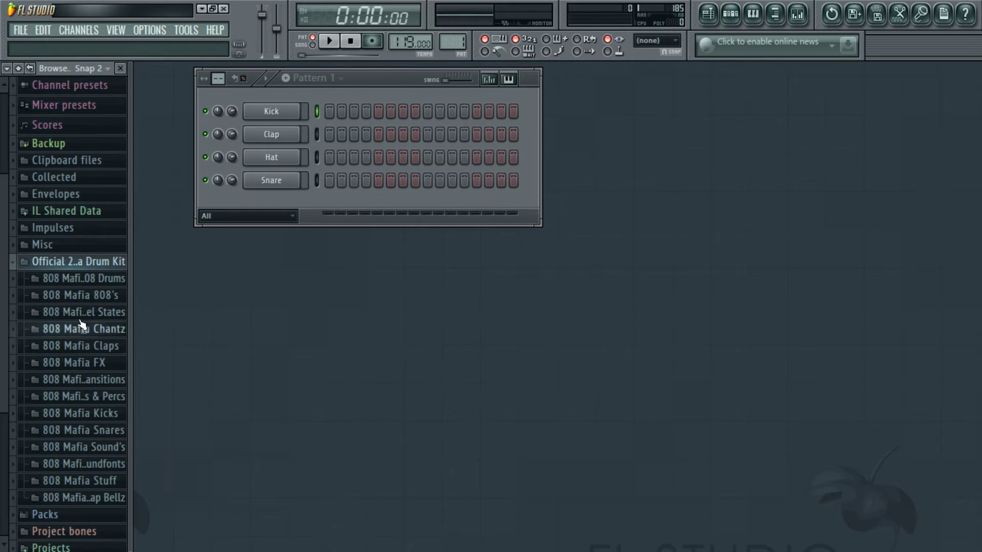
{"action": "left_click", "coordinate": [98, 259]}
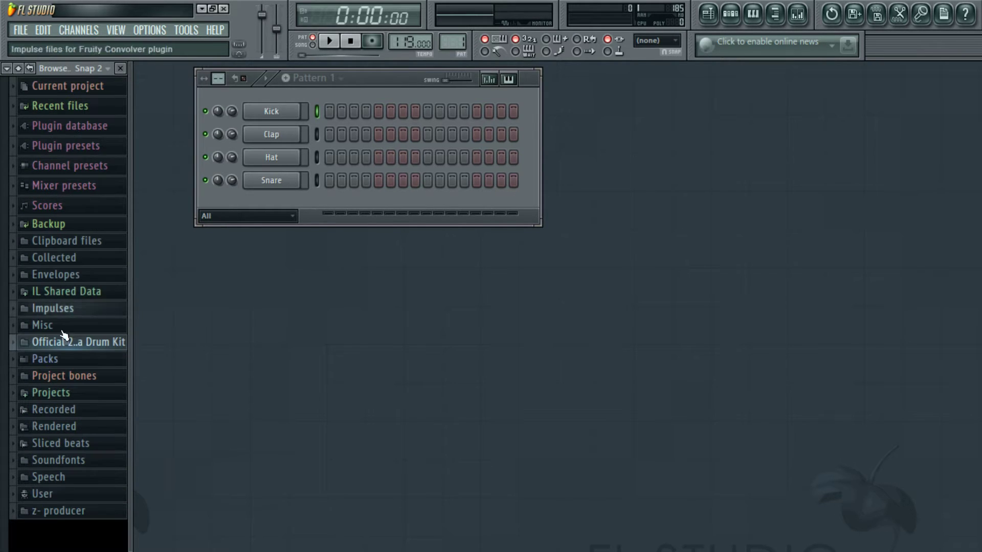
{"action": "left_click", "coordinate": [72, 346]}
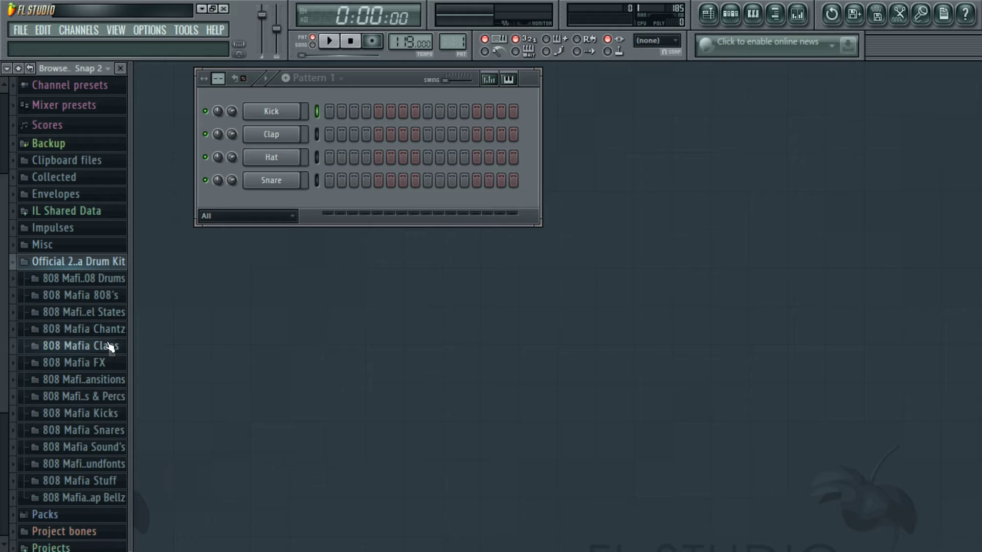
{"action": "left_click", "coordinate": [92, 413]}
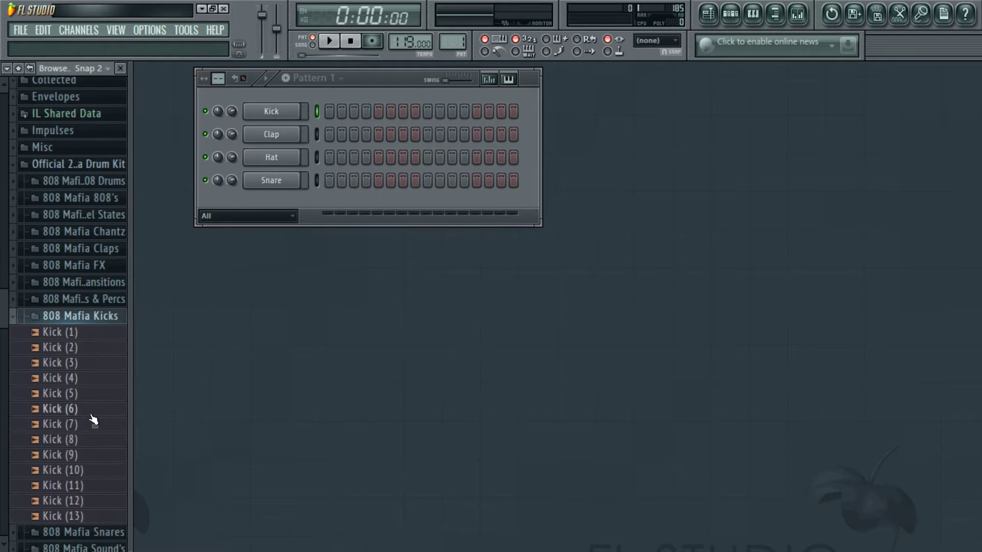
Audition the 808 Mafia kicks from Kick (1) through Kick (12)
{"action": "left_click", "coordinate": [64, 391]}
{"action": "left_click", "coordinate": [72, 437]}
{"action": "left_click", "coordinate": [69, 468]}
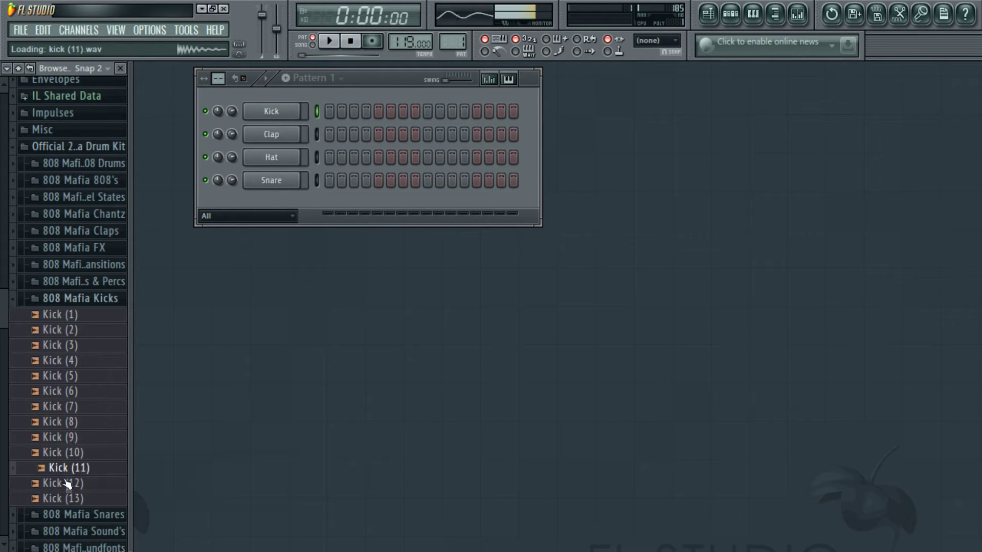
{"action": "left_click", "coordinate": [69, 483]}
{"action": "left_click", "coordinate": [68, 452]}
{"action": "left_click", "coordinate": [67, 437]}
{"action": "left_click", "coordinate": [71, 392]}
{"action": "left_click", "coordinate": [64, 330]}
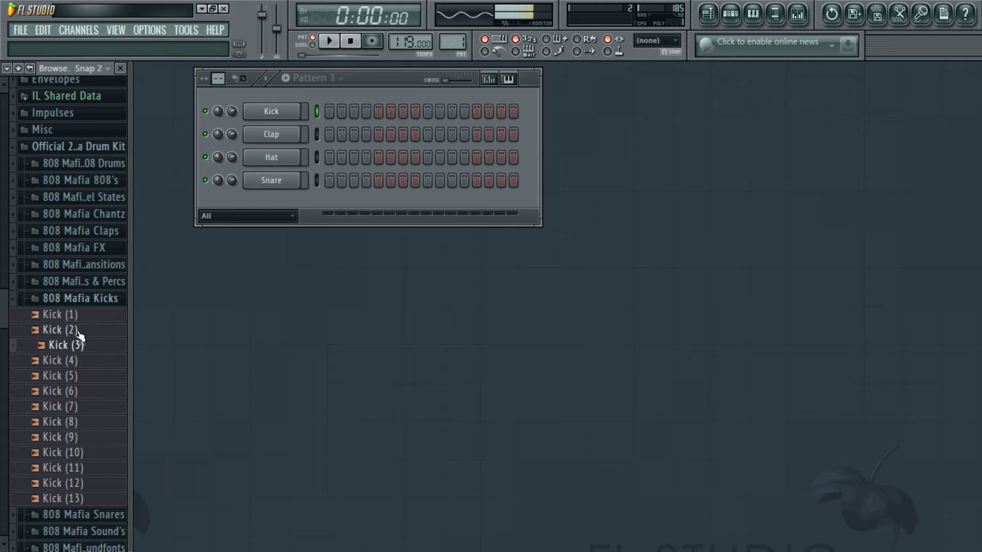
{"action": "left_click", "coordinate": [64, 314]}
Compare Kick (7), (8), (9) and (10), then load Kick (8) onto the Kick channel
{"action": "left_click", "coordinate": [67, 453]}
{"action": "left_click", "coordinate": [68, 437]}
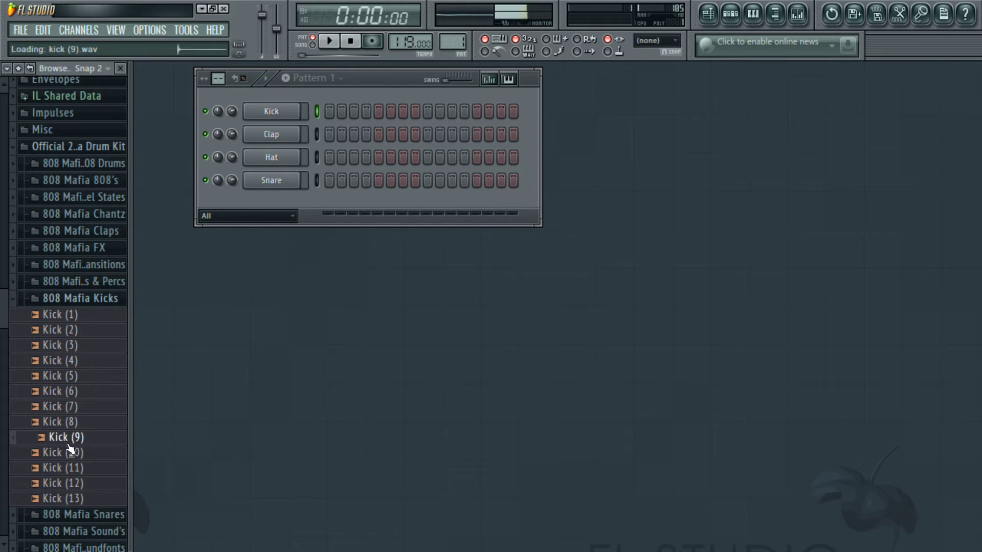
{"action": "left_click", "coordinate": [69, 439]}
{"action": "left_click", "coordinate": [67, 421]}
{"action": "left_click", "coordinate": [70, 437]}
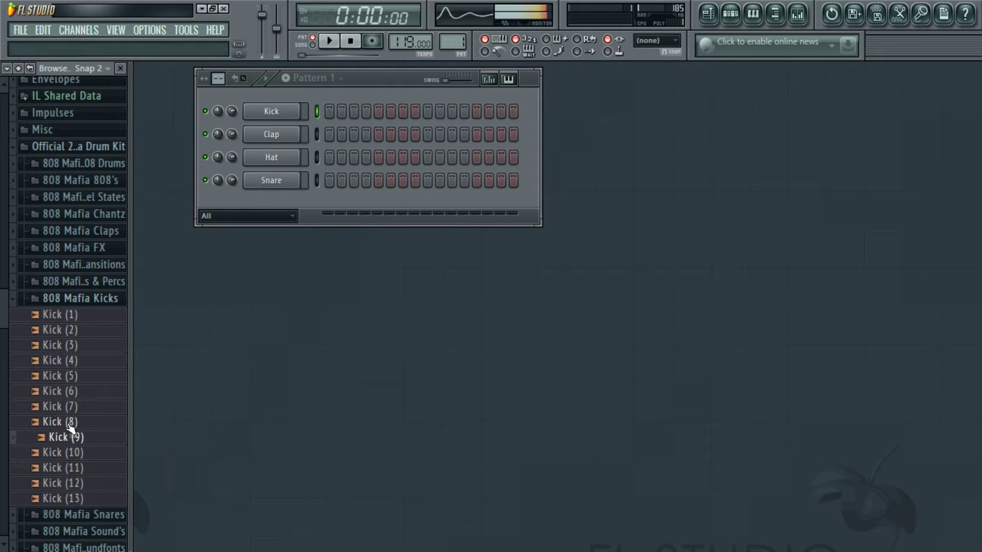
{"action": "left_click", "coordinate": [70, 409]}
{"action": "left_click", "coordinate": [70, 422]}
{"action": "left_click", "coordinate": [71, 411]}
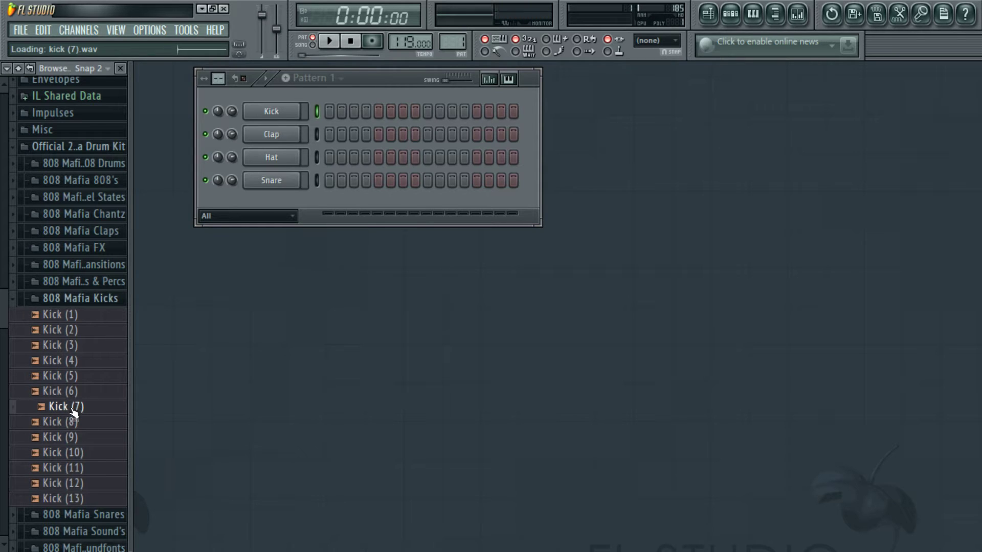
{"action": "left_click", "coordinate": [71, 422]}
{"action": "left_click_drag", "start_coordinate": [71, 422], "coordinate": [271, 113]}
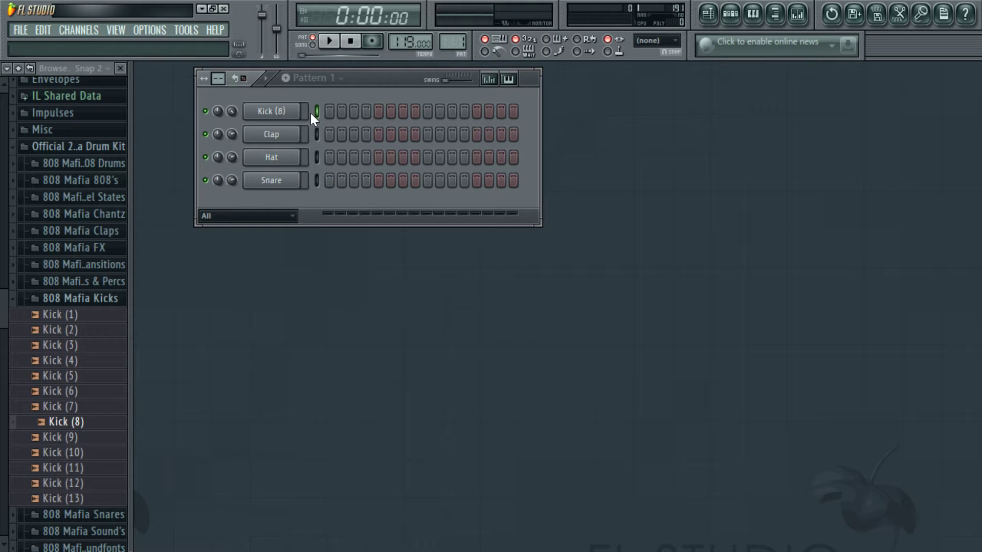
Place a kick on step 1, play it, and clear the other kick steps
{"action": "left_click", "coordinate": [328, 112]}
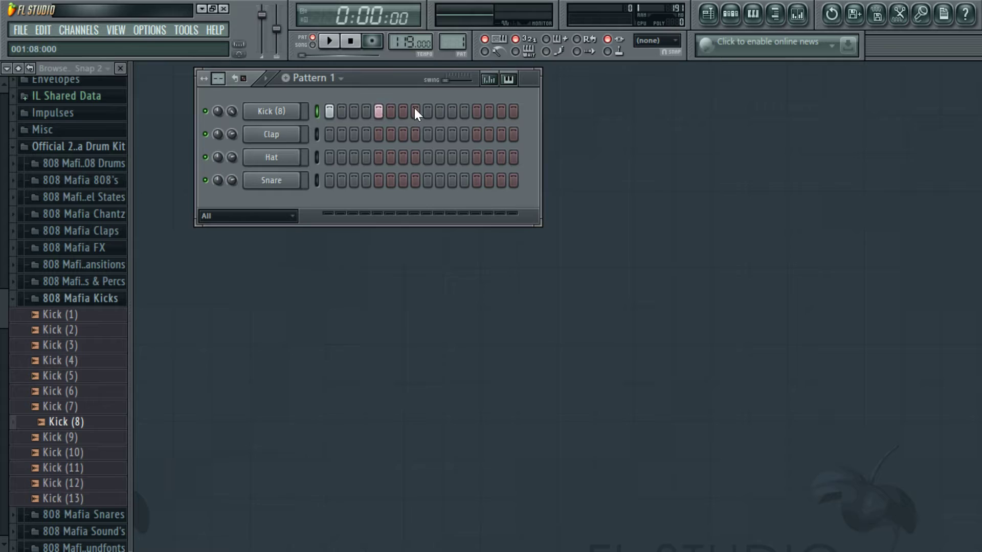
{"action": "left_click", "coordinate": [329, 41]}
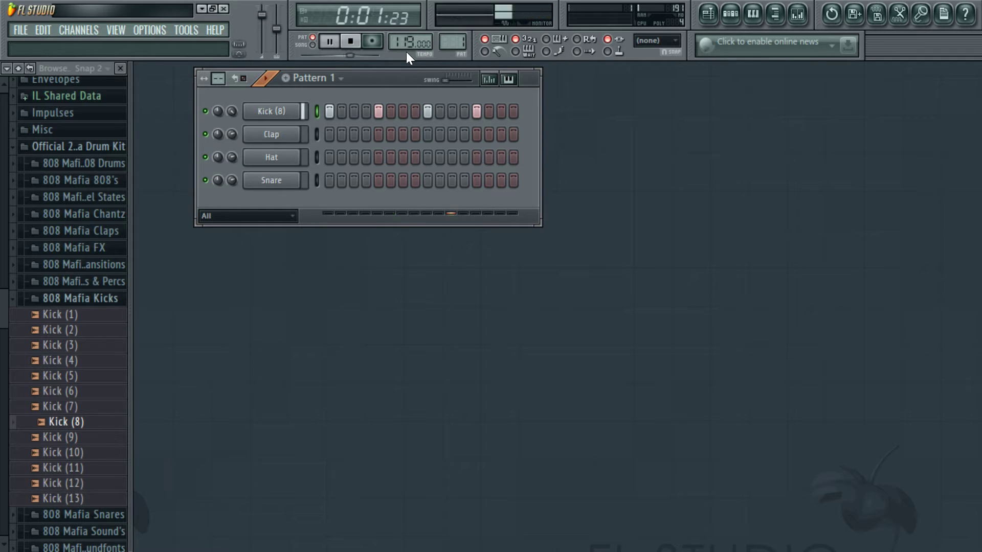
{"action": "key", "text": "space"}
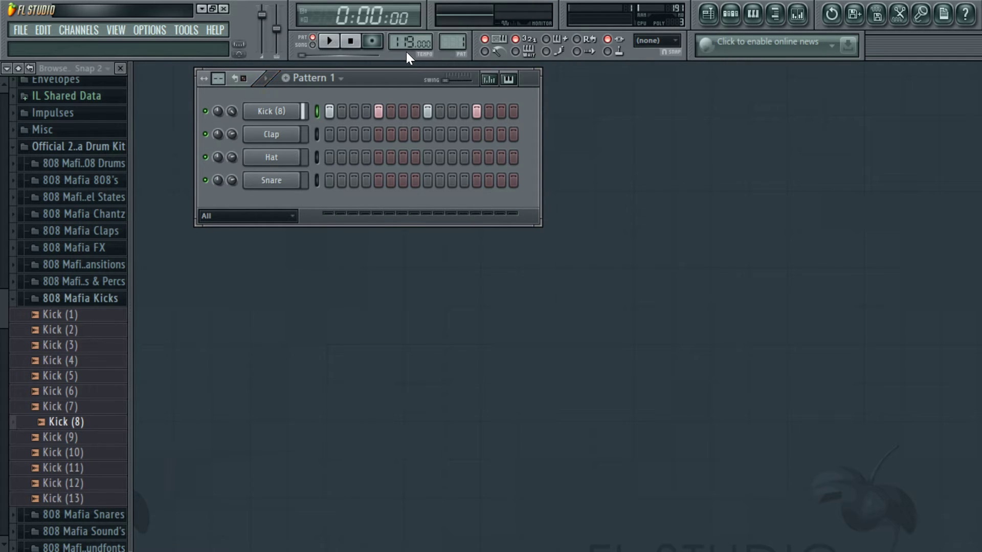
{"action": "left_click", "coordinate": [378, 111]}
{"action": "left_click", "coordinate": [428, 111]}
{"action": "left_click", "coordinate": [476, 111]}
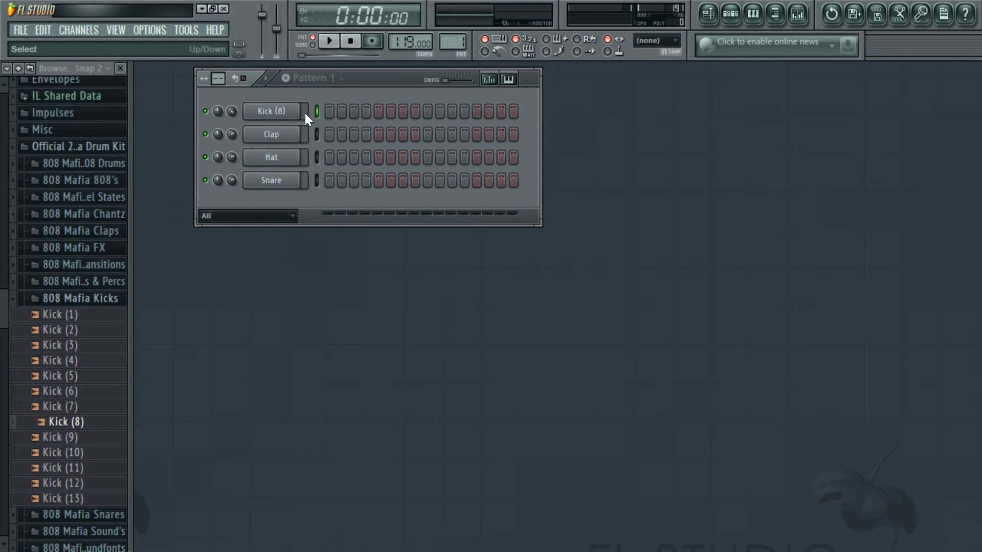
Fill every fourth step of the Kick (8) channel across the whole pattern
{"action": "right_click", "coordinate": [278, 111]}
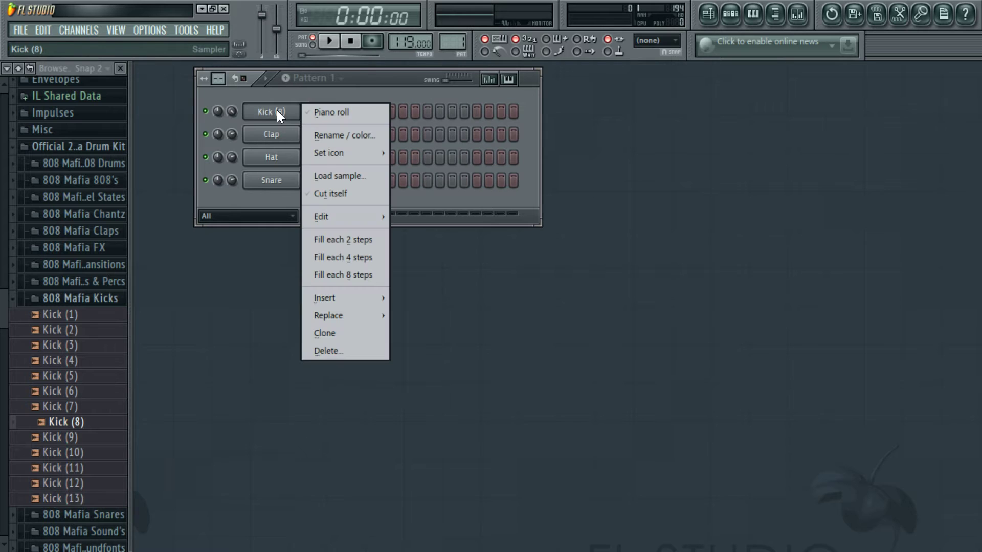
{"action": "left_click", "coordinate": [343, 259]}
{"action": "key", "text": "space"}
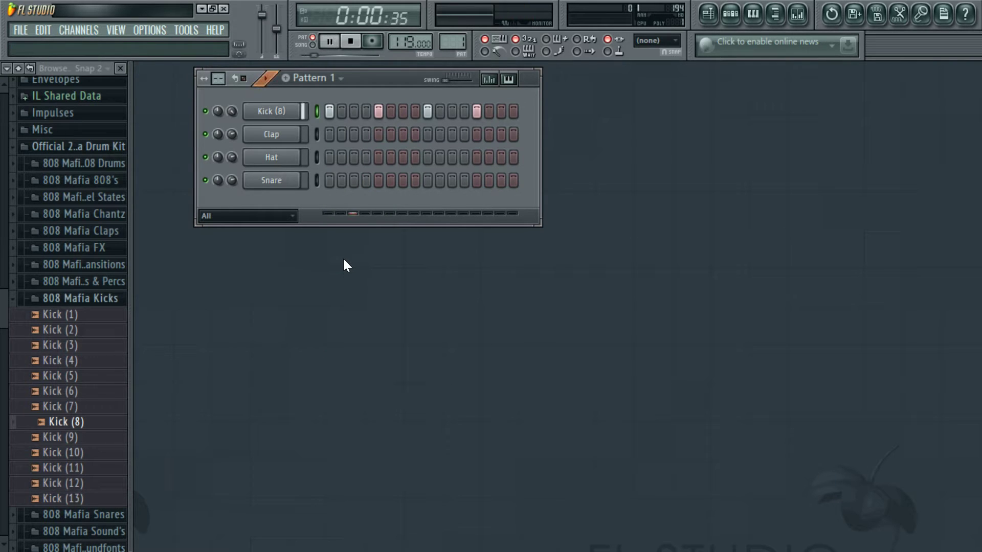
{"action": "key", "text": "space"}
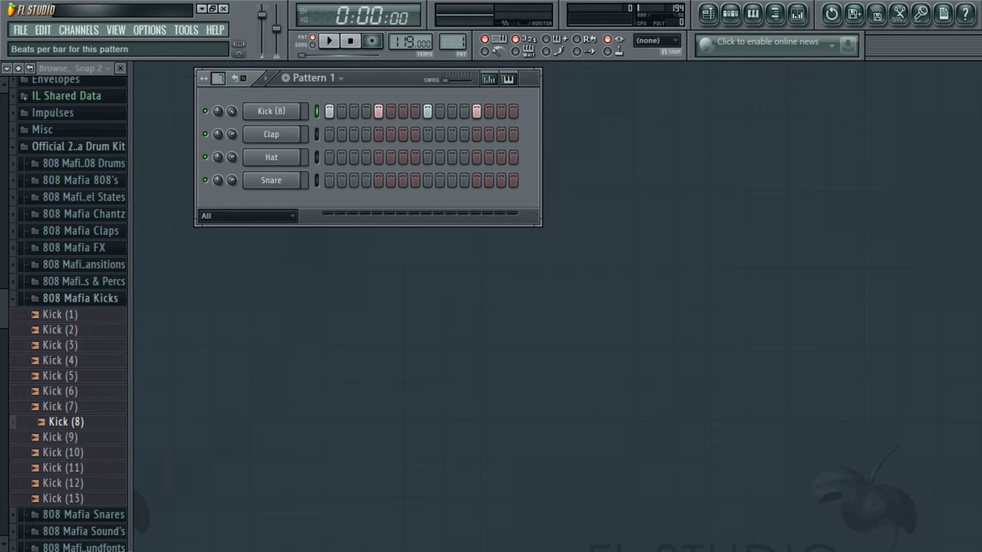
{"action": "scroll", "coordinate": [219, 78], "scroll_direction": "up", "scroll_amount": 3}
{"action": "right_click", "coordinate": [286, 110]}
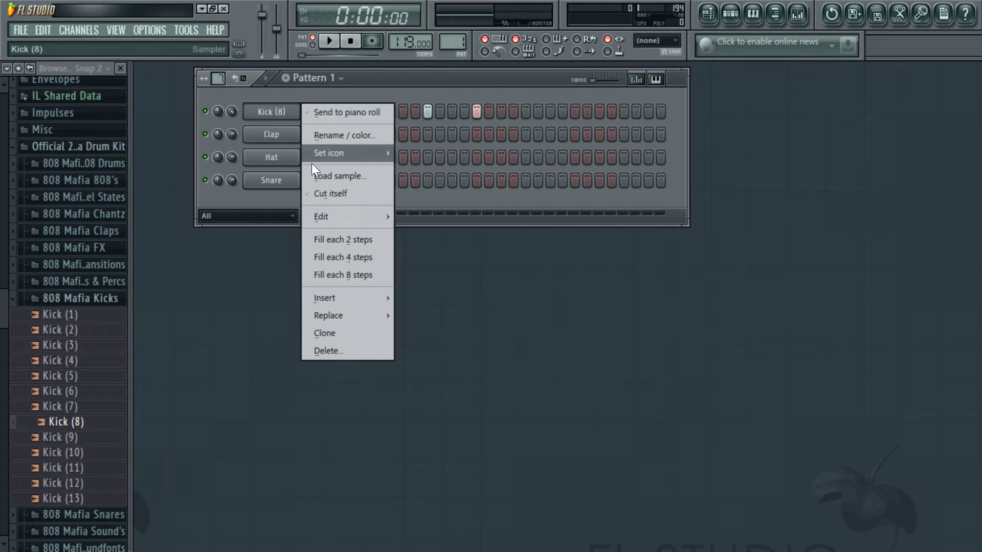
{"action": "left_click", "coordinate": [342, 259]}
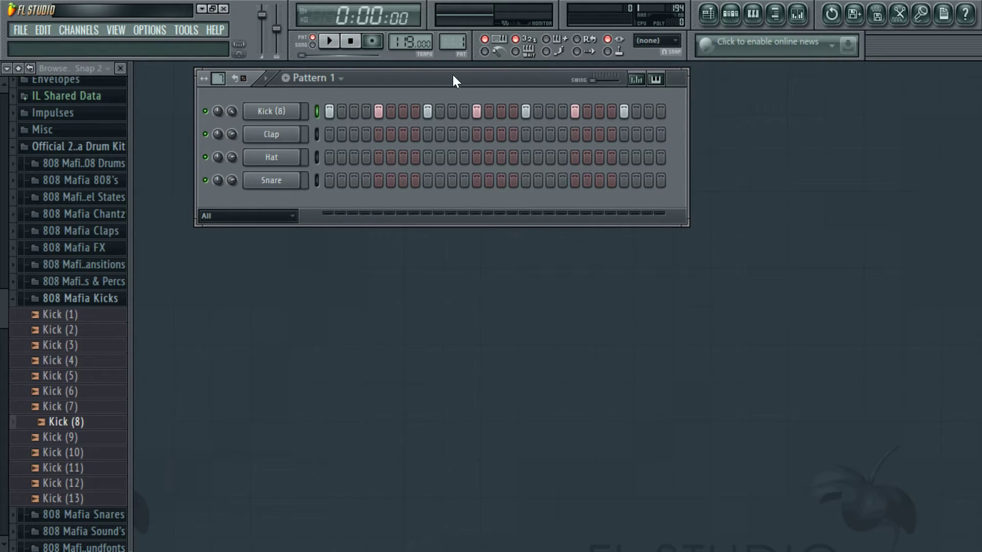
Play the kick pattern and remove the kick hit on the final step
{"action": "left_click_drag", "start_coordinate": [453, 77], "coordinate": [465, 174]}
{"action": "key", "text": "space"}
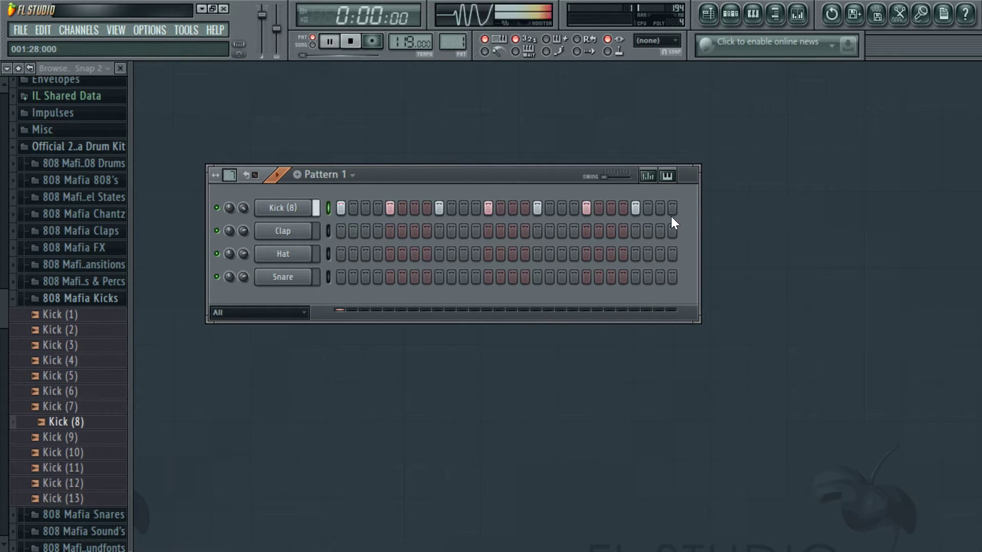
{"action": "key", "text": "space"}
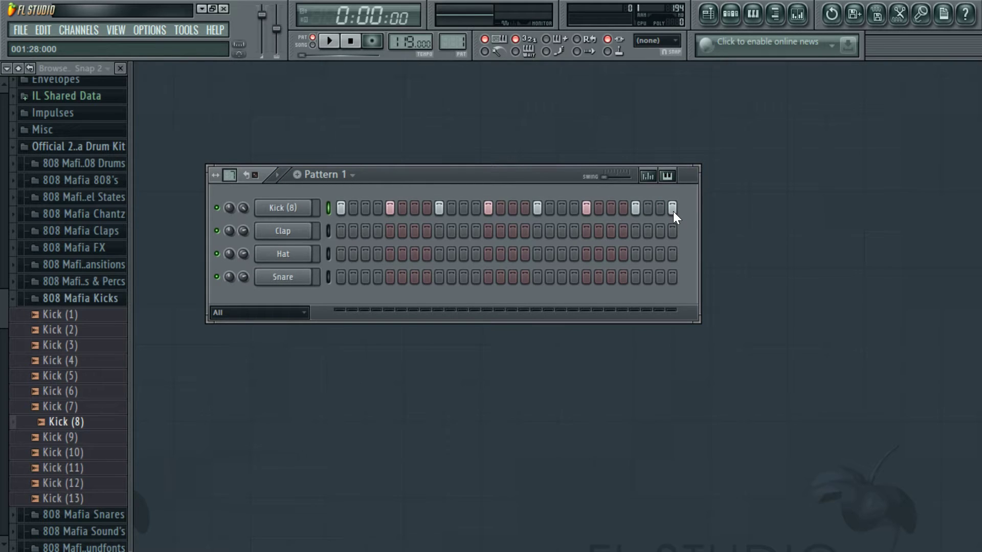
{"action": "key", "text": "space"}
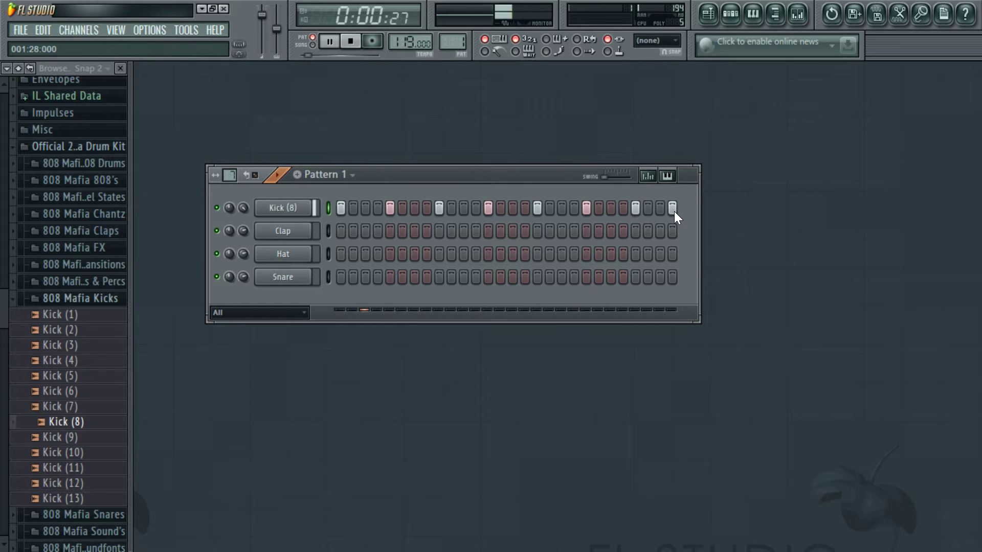
{"action": "left_click", "coordinate": [672, 207]}
{"action": "key", "text": "space"}
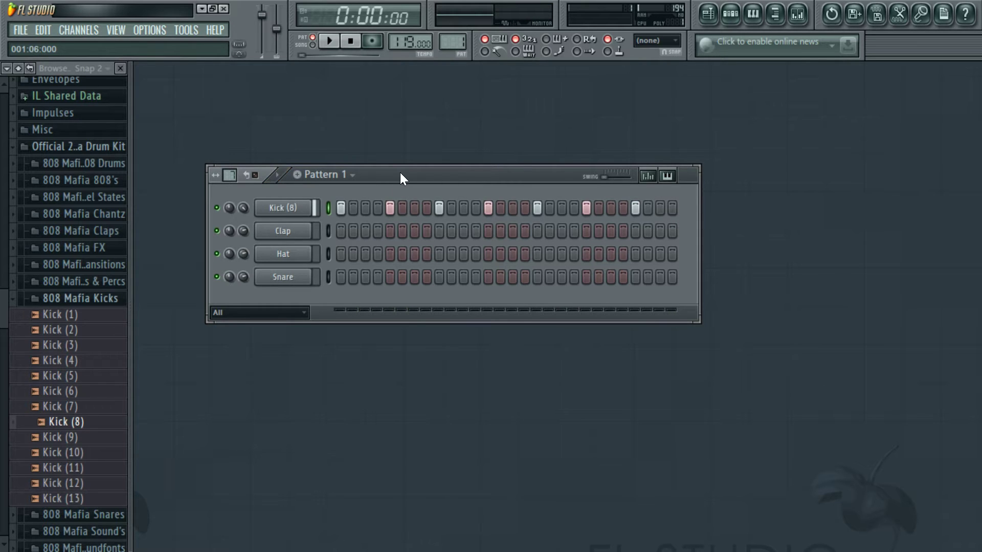
{"action": "left_click_drag", "start_coordinate": [400, 173], "coordinate": [390, 96]}
Open the Clap channel settings, collapse 808 Mafia Kicks, and open 808 Mafia Claps
{"action": "left_click", "coordinate": [278, 155]}
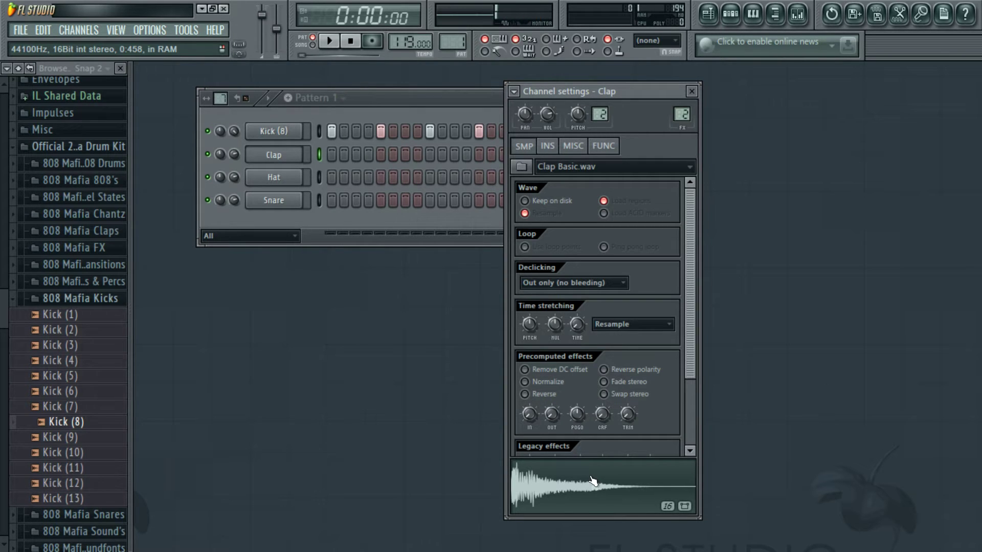
{"action": "left_click", "coordinate": [79, 298]}
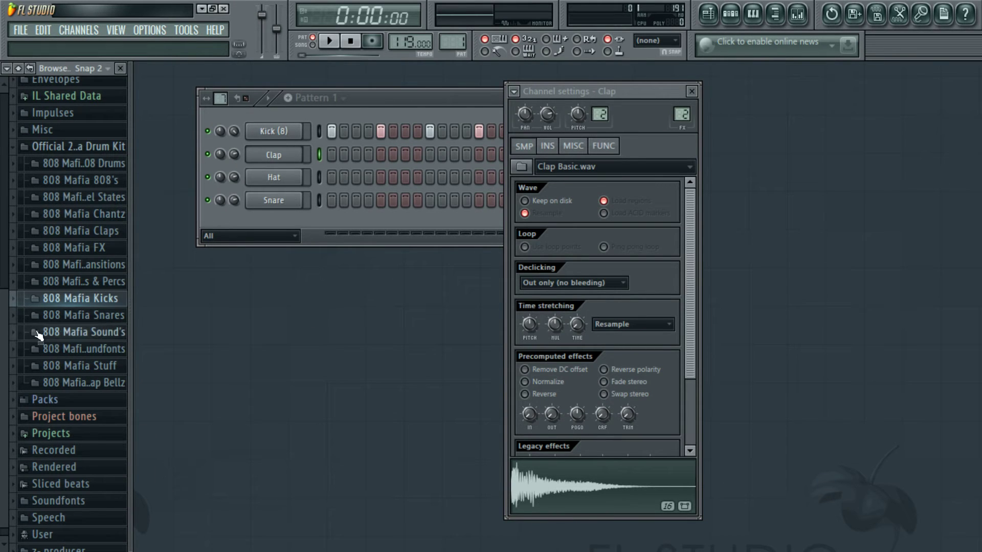
{"action": "left_click", "coordinate": [93, 235]}
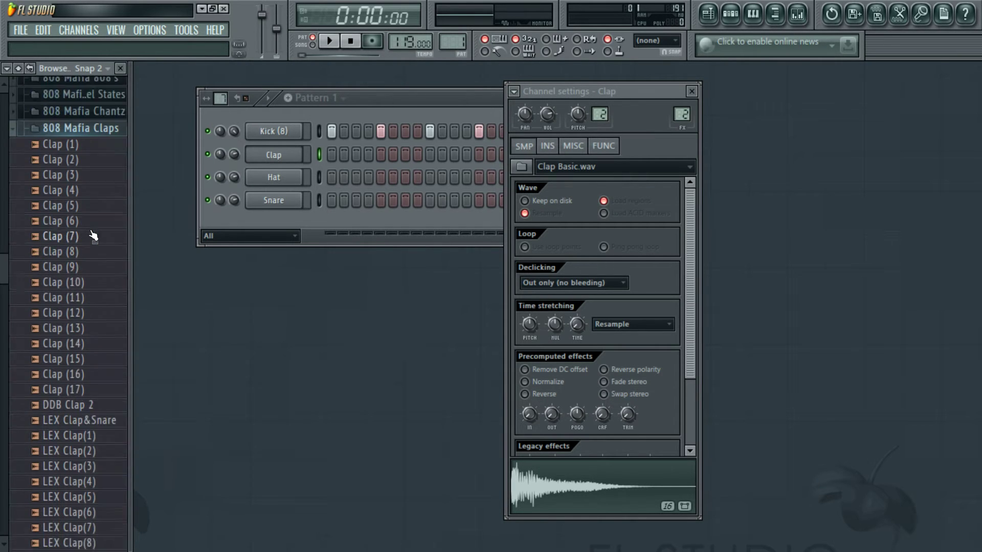
Audition the 808 Mafia claps, comparing Clap (14) through Clap (17)
{"action": "left_click", "coordinate": [94, 223]}
{"action": "left_click", "coordinate": [81, 178]}
{"action": "left_click", "coordinate": [74, 301]}
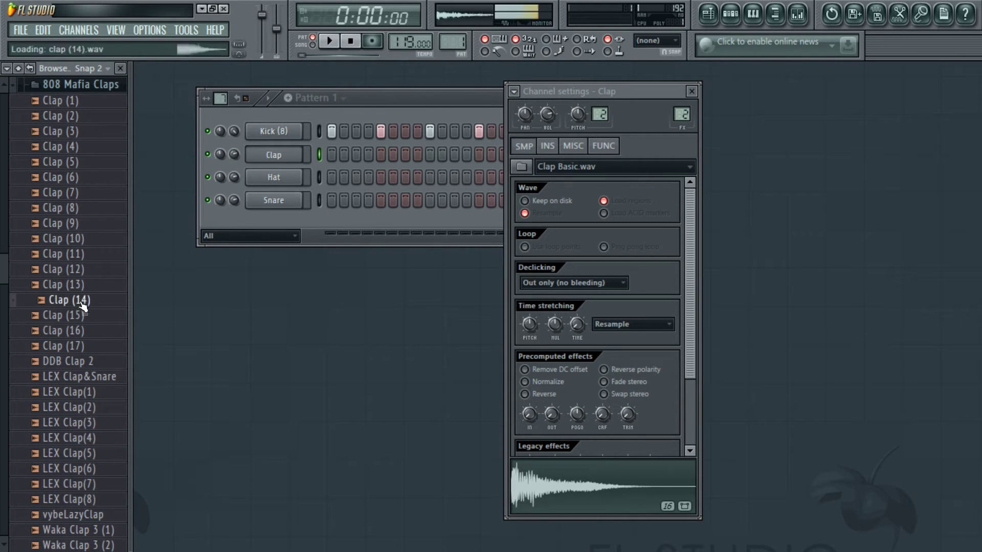
{"action": "left_click", "coordinate": [76, 315]}
{"action": "left_click", "coordinate": [69, 238]}
{"action": "left_click", "coordinate": [73, 316]}
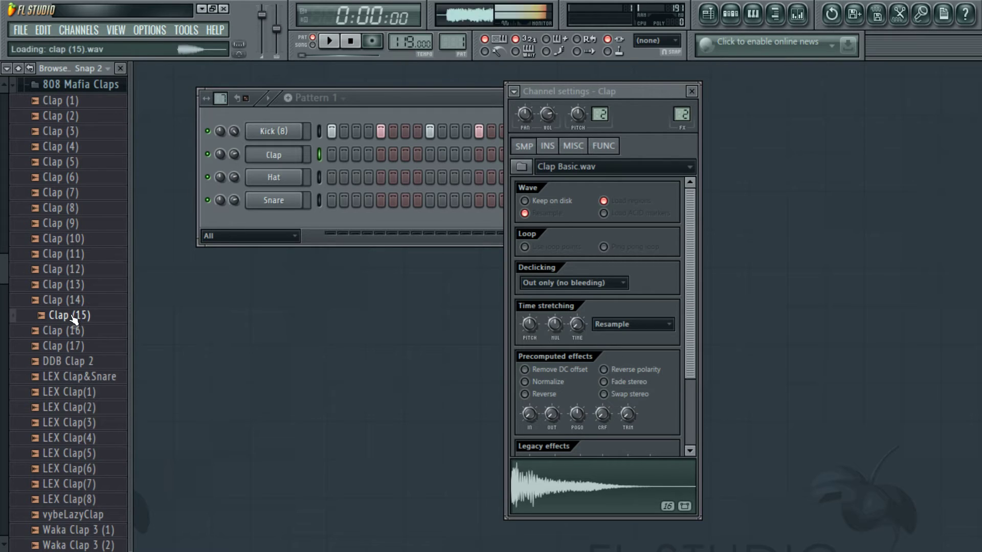
{"action": "left_click", "coordinate": [73, 344]}
{"action": "left_click", "coordinate": [76, 317]}
{"action": "left_click", "coordinate": [72, 345]}
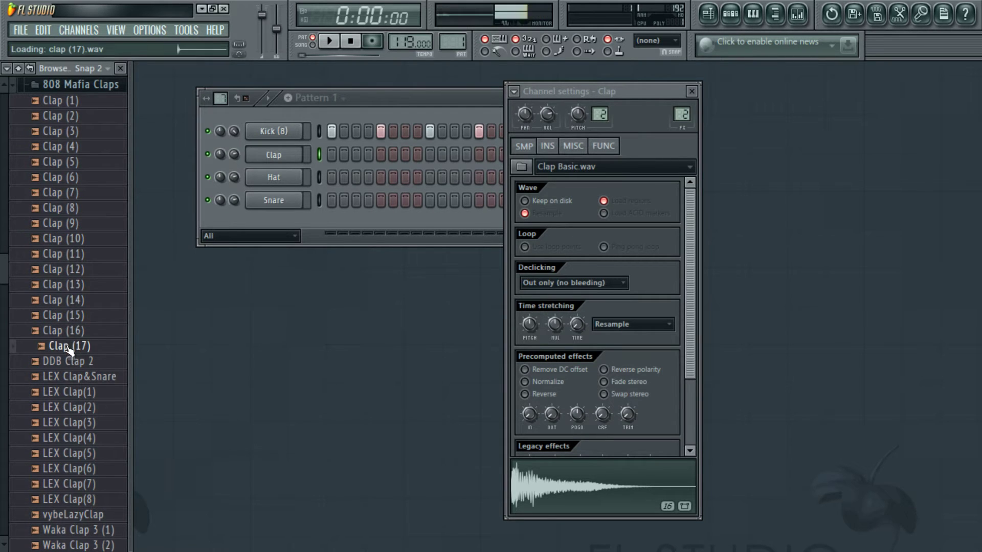
{"action": "left_click", "coordinate": [72, 331]}
{"action": "left_click", "coordinate": [66, 317]}
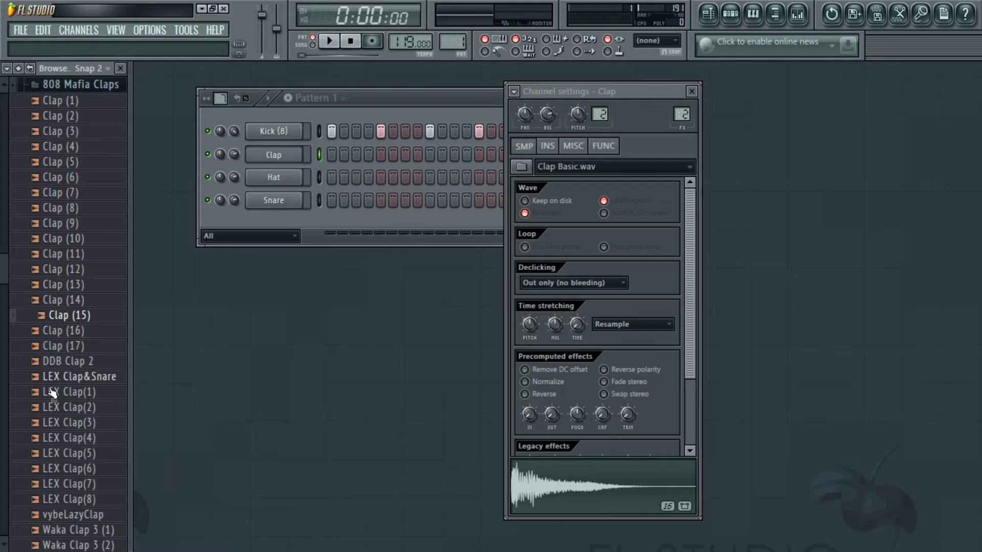
Compare LEX Clap(1) to (4) and load LEX Clap(1) onto the Clap channel
{"action": "left_click", "coordinate": [72, 392]}
{"action": "left_click", "coordinate": [75, 438]}
{"action": "left_click", "coordinate": [78, 422]}
{"action": "left_click", "coordinate": [77, 408]}
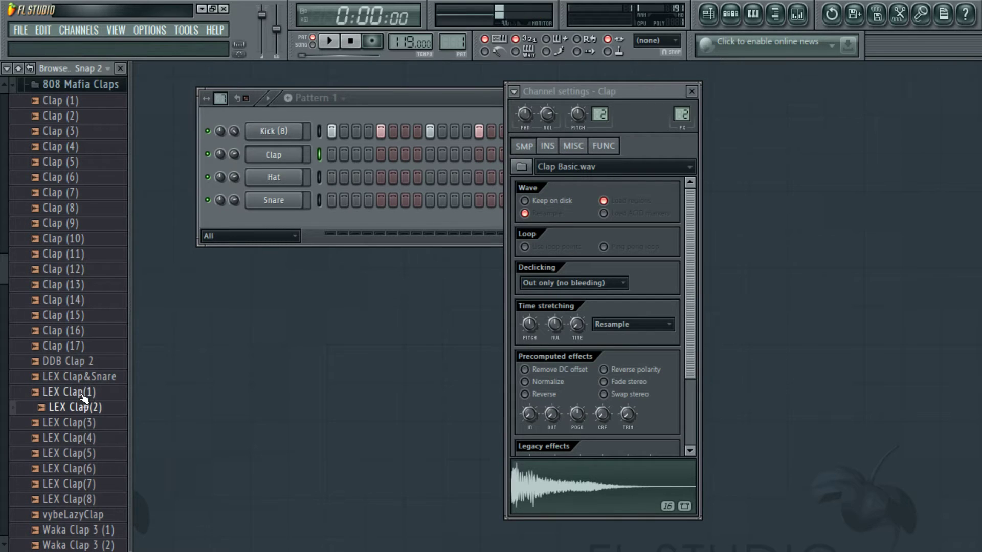
{"action": "left_click", "coordinate": [77, 392]}
{"action": "left_click_drag", "start_coordinate": [76, 392], "coordinate": [290, 158]}
Audition LEX Clap(4), LEX Clap(5) and Waka Clap 3, then bring the pattern forward
{"action": "left_click", "coordinate": [541, 511]}
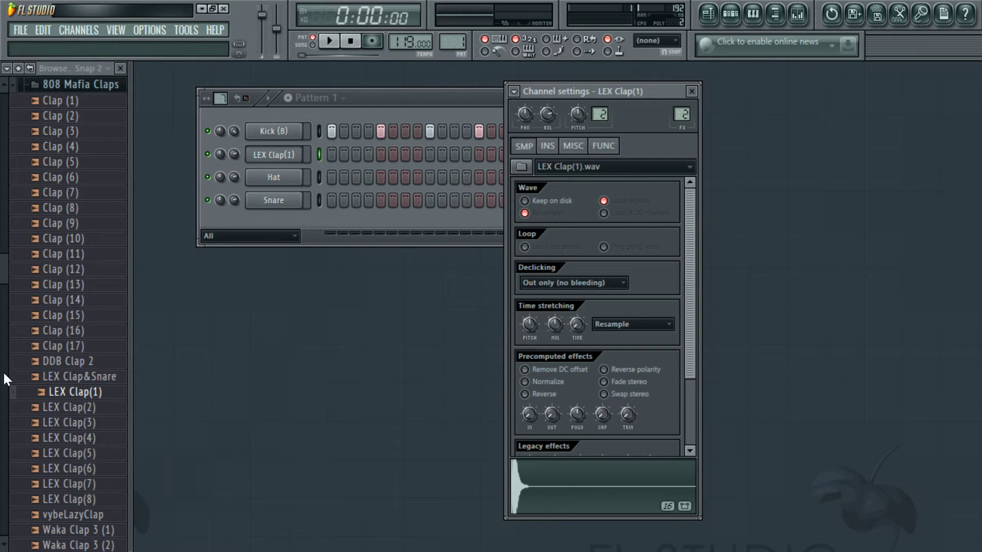
{"action": "left_click", "coordinate": [21, 438]}
{"action": "left_click", "coordinate": [46, 454]}
{"action": "scroll", "coordinate": [70, 460], "scroll_direction": "down", "scroll_amount": 5}
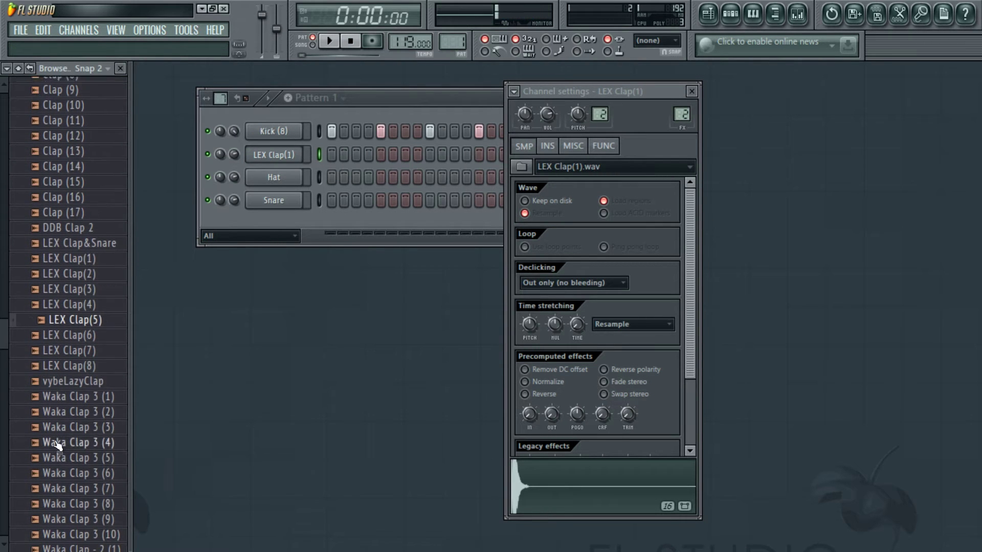
{"action": "left_click", "coordinate": [72, 467]}
{"action": "scroll", "coordinate": [84, 457], "scroll_direction": "down", "scroll_amount": 1}
{"action": "scroll", "coordinate": [88, 455], "scroll_direction": "up", "scroll_amount": 8}
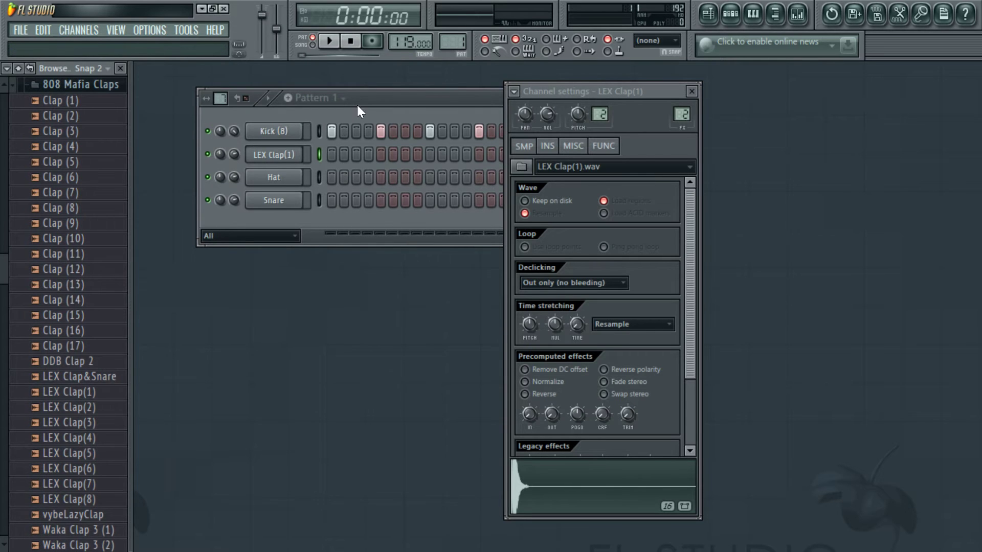
{"action": "left_click", "coordinate": [390, 103]}
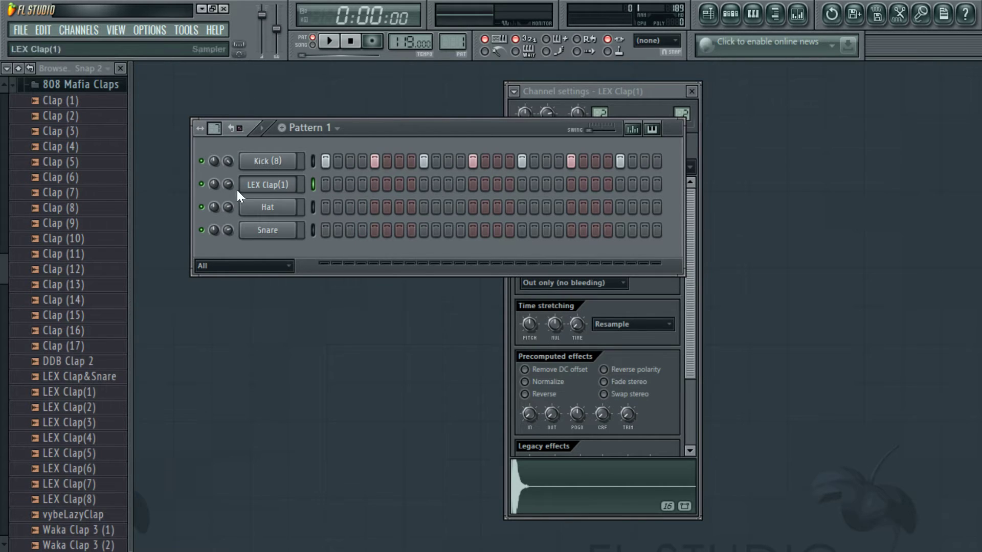
Add LEX Clap(1) hits on steps 1, 4 and 7
{"action": "left_click", "coordinate": [325, 186]}
{"action": "left_click", "coordinate": [363, 185]}
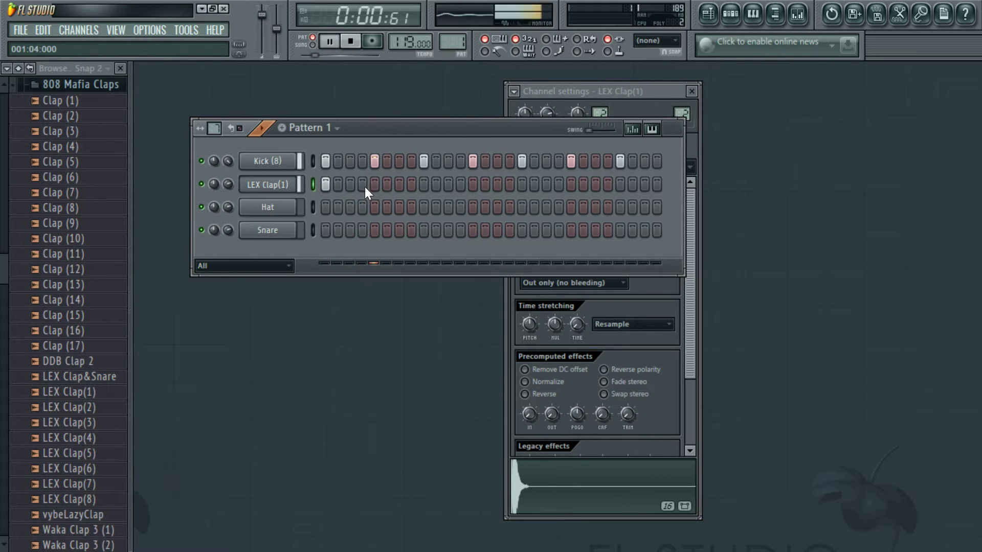
{"action": "key", "text": "space"}
{"action": "left_click", "coordinate": [399, 185]}
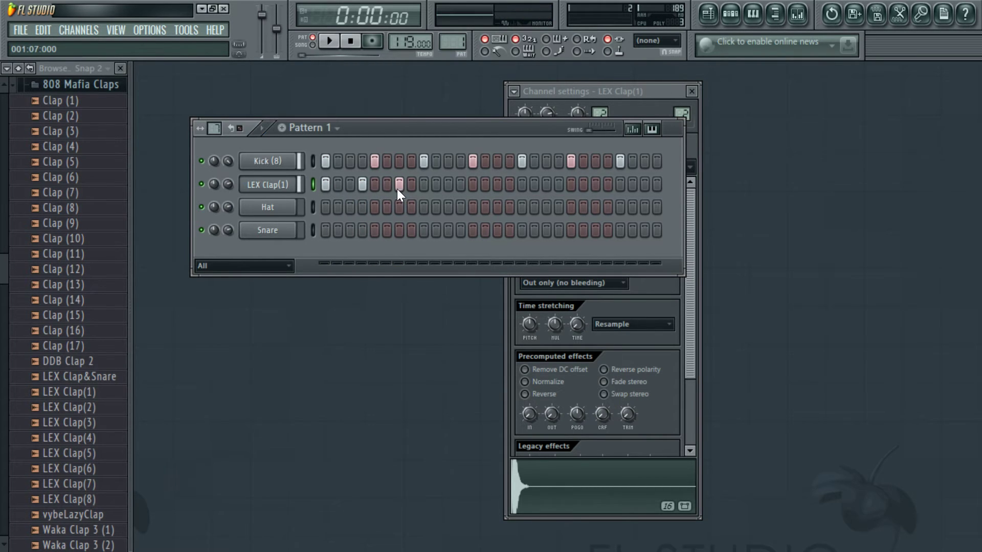
{"action": "key", "text": "space"}
{"action": "key", "text": "space"}
Add LEX Clap(1) hits on steps 13, 17, 20, 23 and 27, then play the groove
{"action": "left_click", "coordinate": [471, 185]}
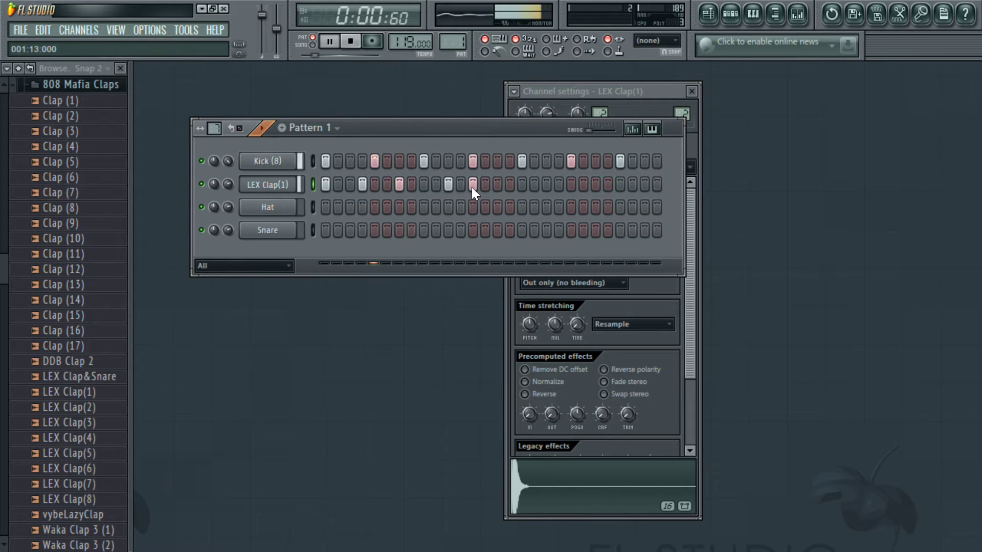
{"action": "left_click", "coordinate": [521, 185]}
{"action": "left_click", "coordinate": [558, 186]}
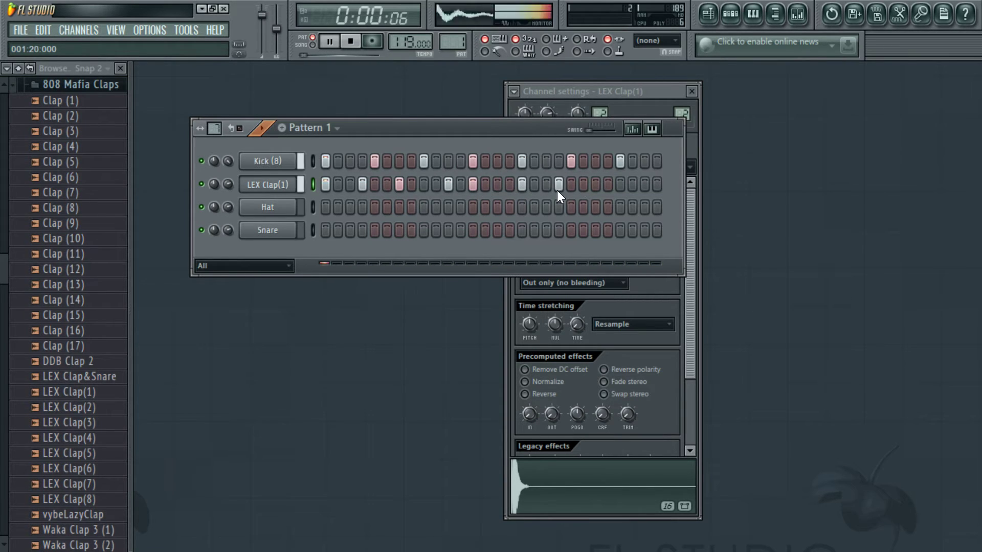
{"action": "left_click", "coordinate": [596, 183]}
{"action": "left_click", "coordinate": [643, 185]}
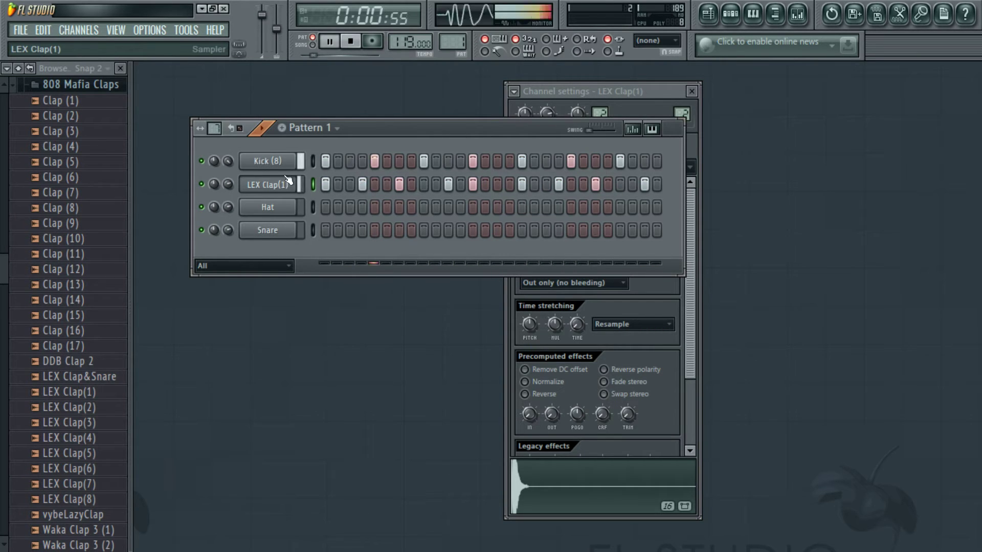
{"action": "key", "text": "space"}
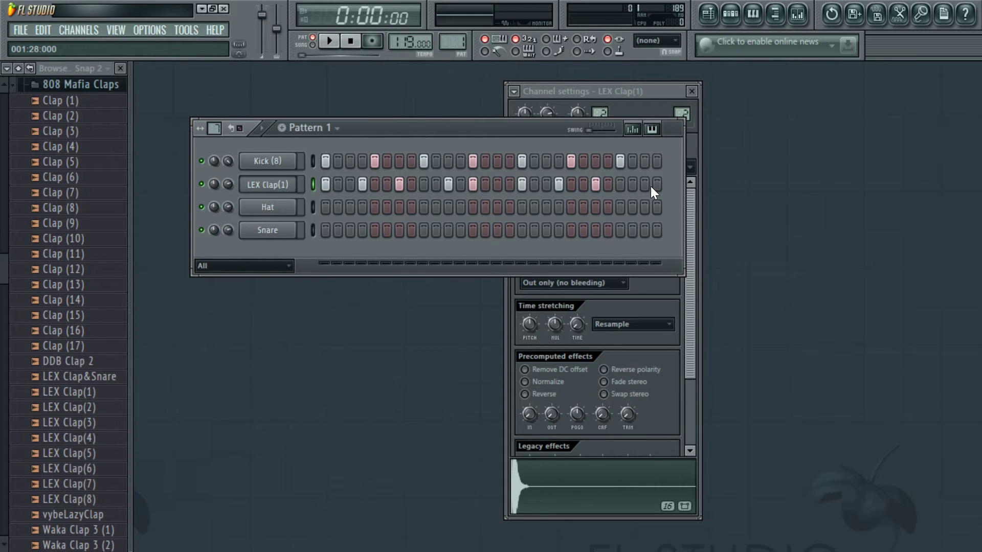
{"action": "key", "text": "space"}
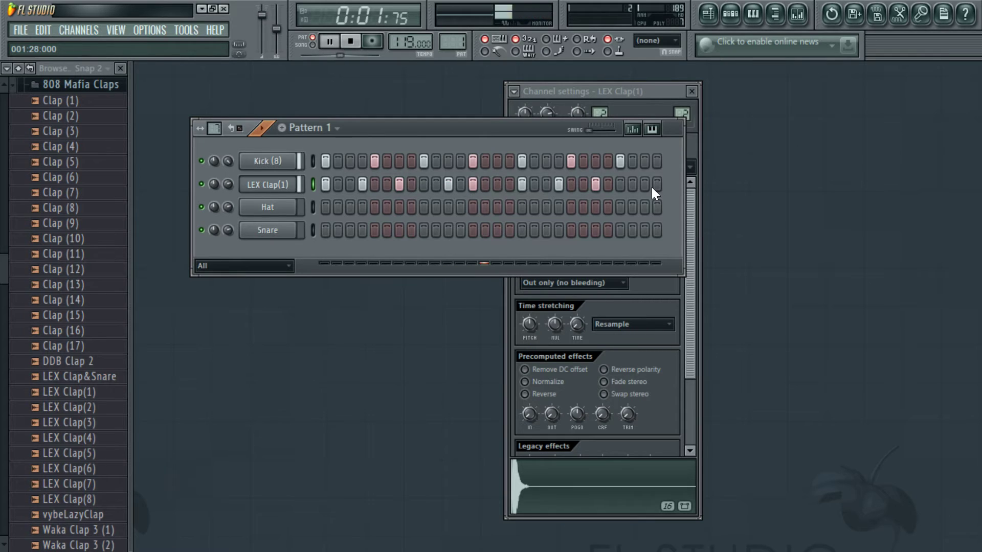
{"action": "key", "text": "space"}
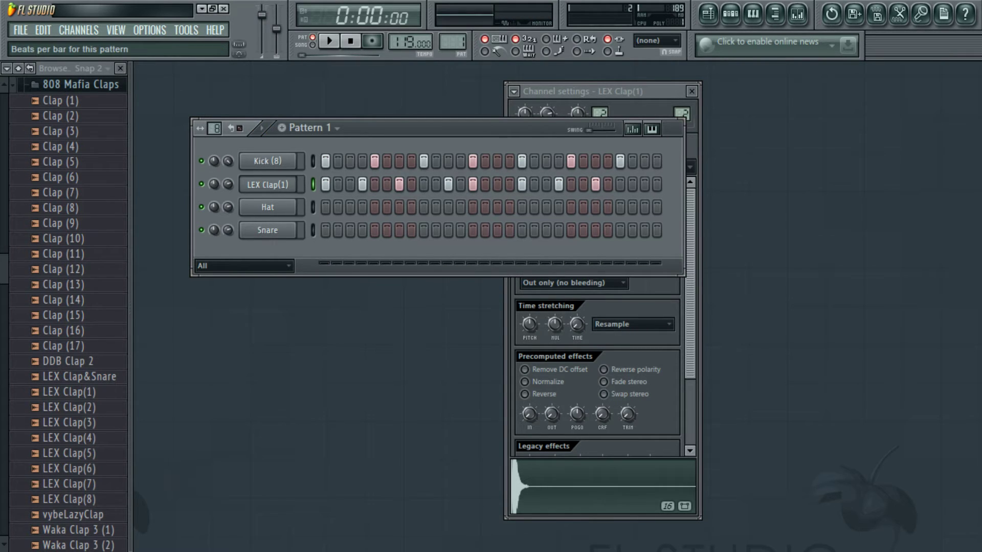
Add Kick and LEX Clap(1) hits on step 29 and play the lengthened pattern
{"action": "scroll", "coordinate": [212, 132], "scroll_direction": "up", "scroll_amount": 1}
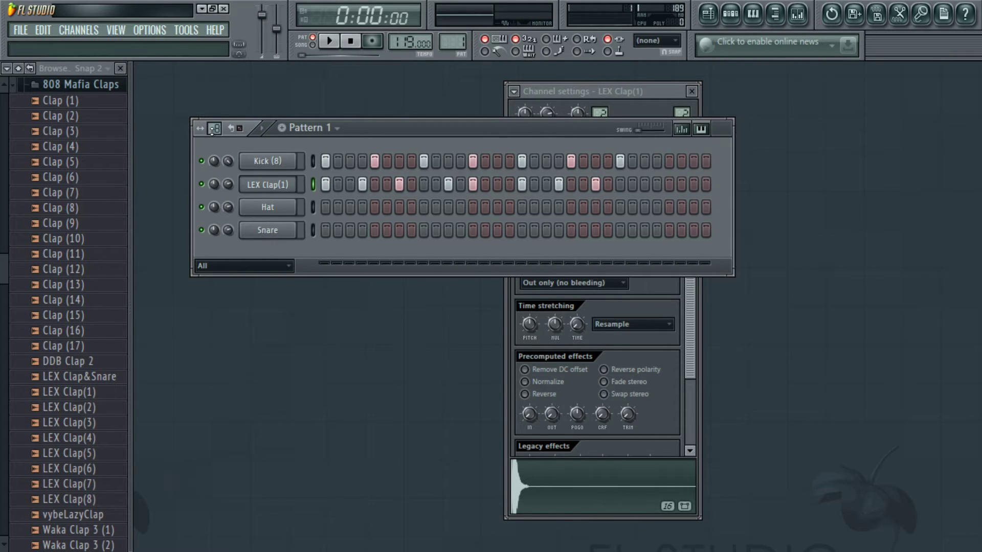
{"action": "left_click", "coordinate": [668, 161]}
{"action": "left_click", "coordinate": [670, 184]}
{"action": "key", "text": "space"}
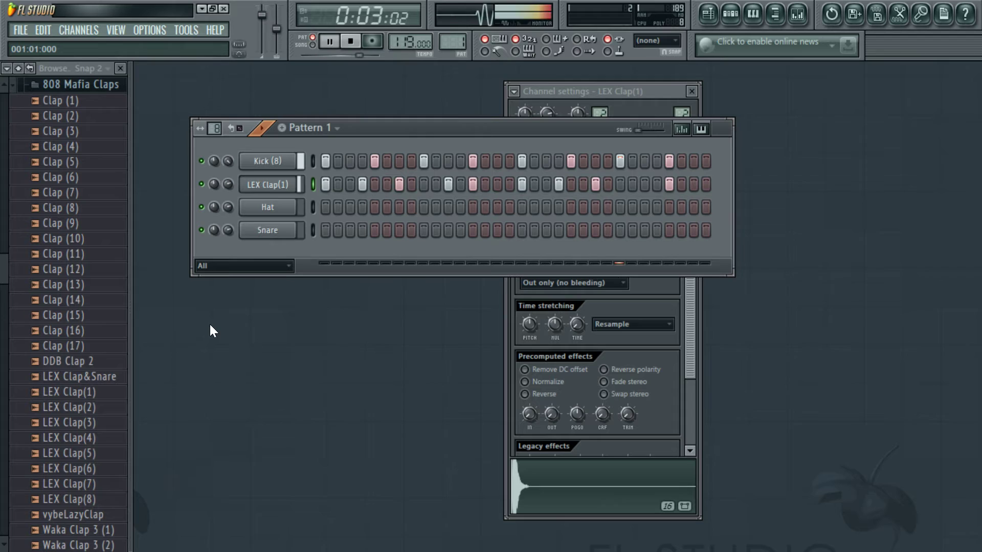
{"action": "key", "text": "space"}
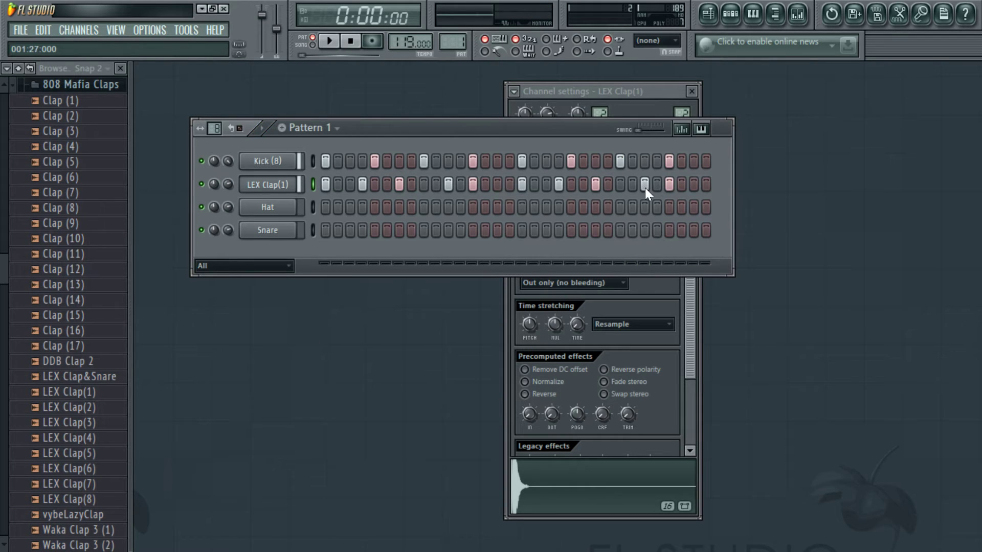
{"action": "key", "text": "space"}
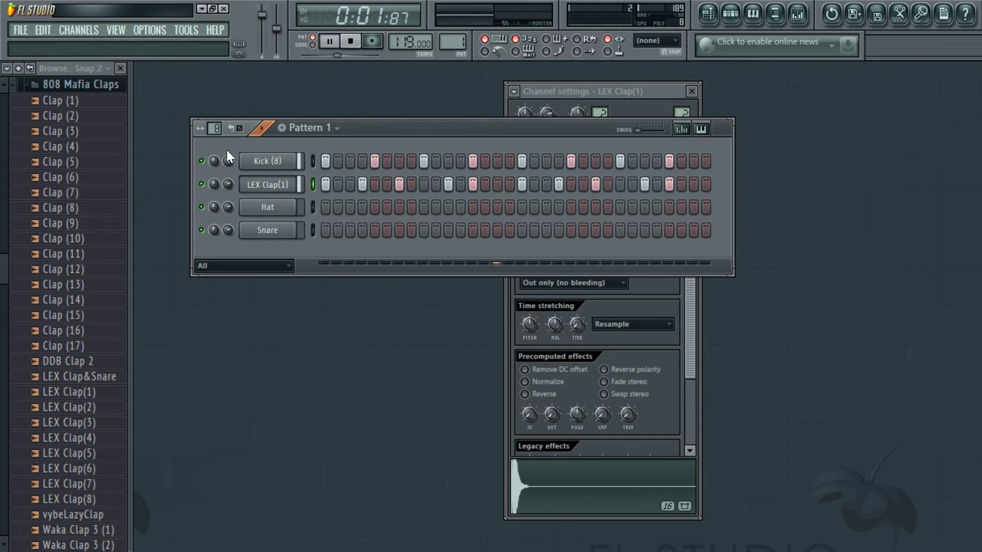
Stop playback and audition 808 Mafia claps from Clap (17) down to Clap (10)
{"action": "key", "text": "space"}
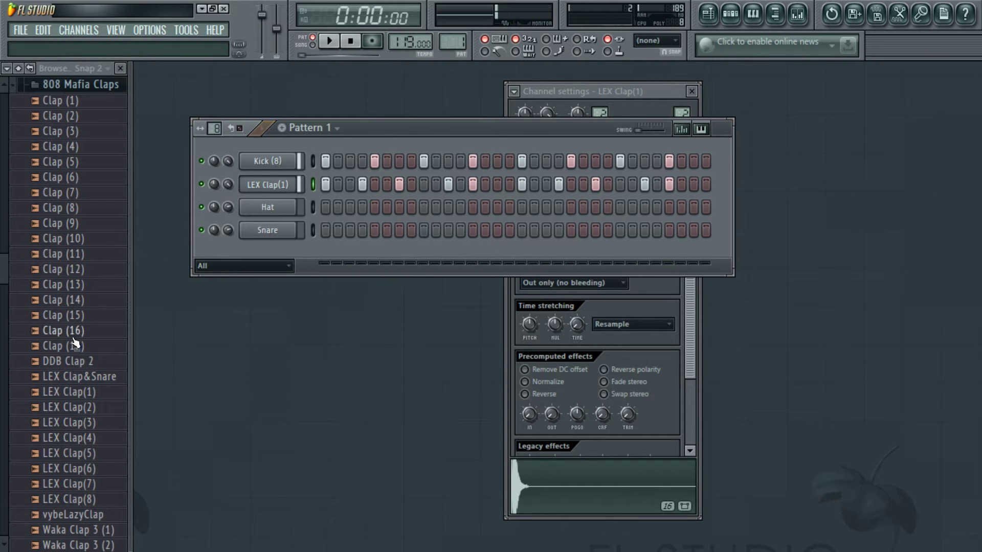
{"action": "left_click", "coordinate": [85, 359]}
{"action": "left_click", "coordinate": [93, 345]}
{"action": "left_click", "coordinate": [92, 332]}
{"action": "left_click", "coordinate": [91, 317]}
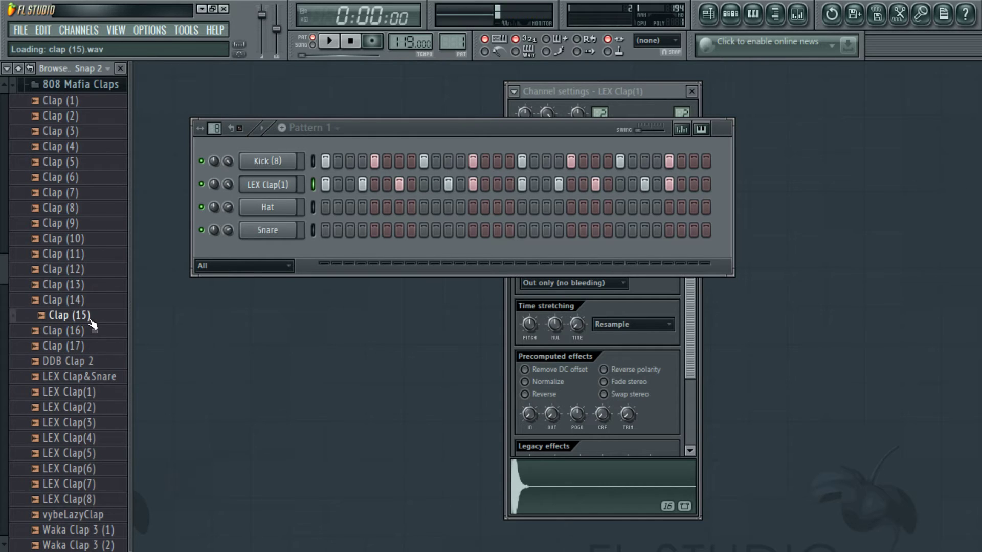
{"action": "left_click", "coordinate": [90, 302]}
{"action": "left_click", "coordinate": [90, 316]}
{"action": "left_click", "coordinate": [88, 270]}
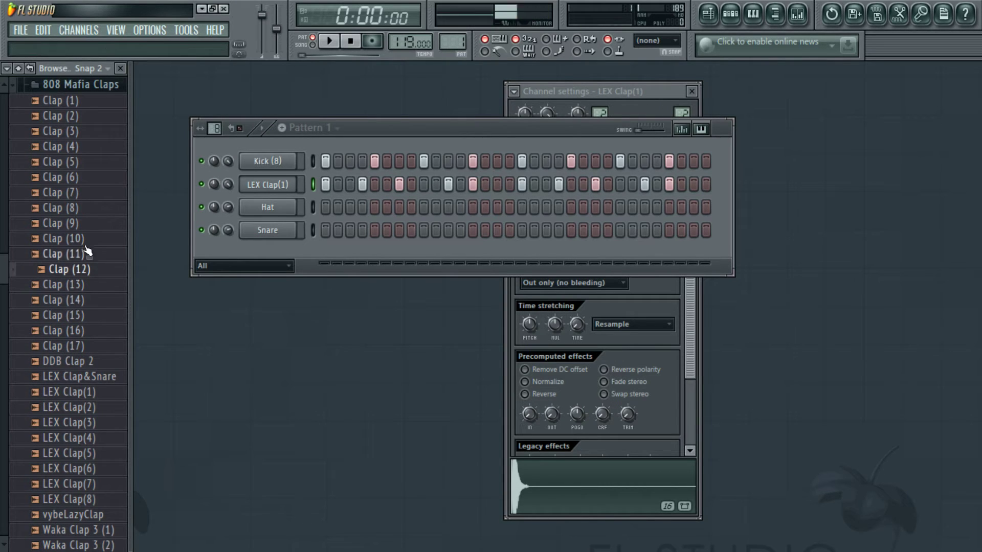
{"action": "left_click", "coordinate": [84, 238]}
{"action": "left_click", "coordinate": [82, 177]}
{"action": "left_click", "coordinate": [82, 224]}
{"action": "left_click", "coordinate": [83, 238]}
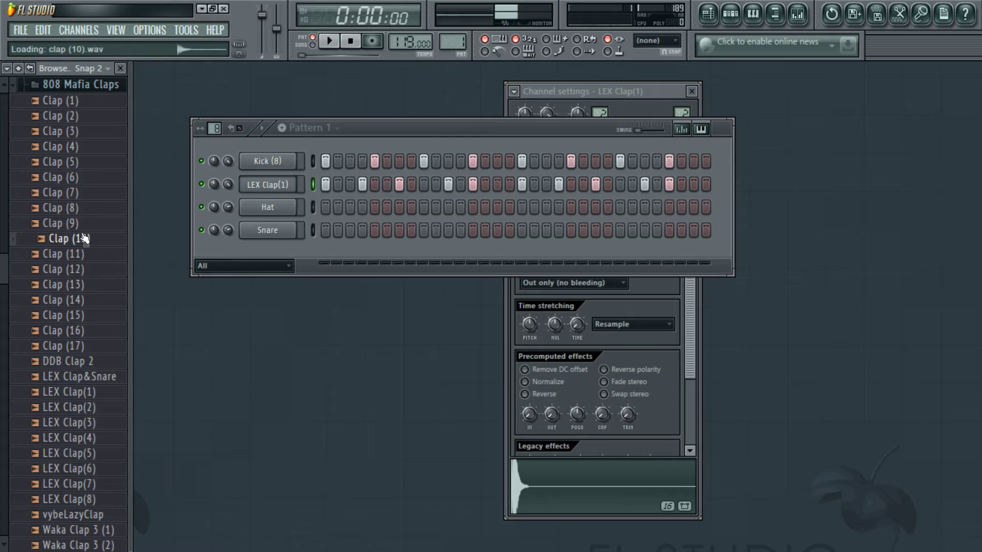
Audition Clap (5) to Clap (1), load Clap (1) onto the LEX Clap(1) channel, and play it
{"action": "left_click", "coordinate": [81, 161]}
{"action": "left_click", "coordinate": [85, 146]}
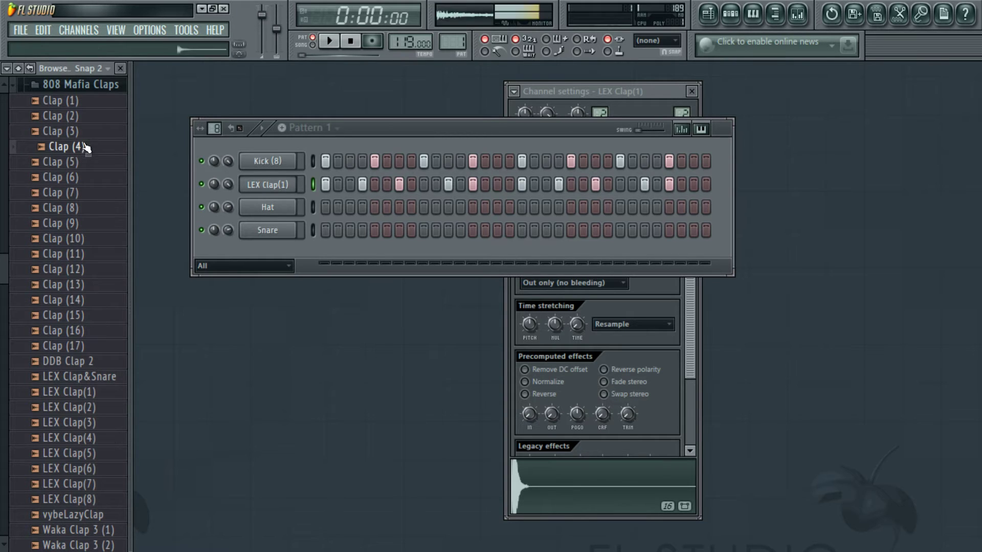
{"action": "left_click", "coordinate": [81, 132]}
{"action": "left_click", "coordinate": [81, 116]}
{"action": "left_click", "coordinate": [80, 101]}
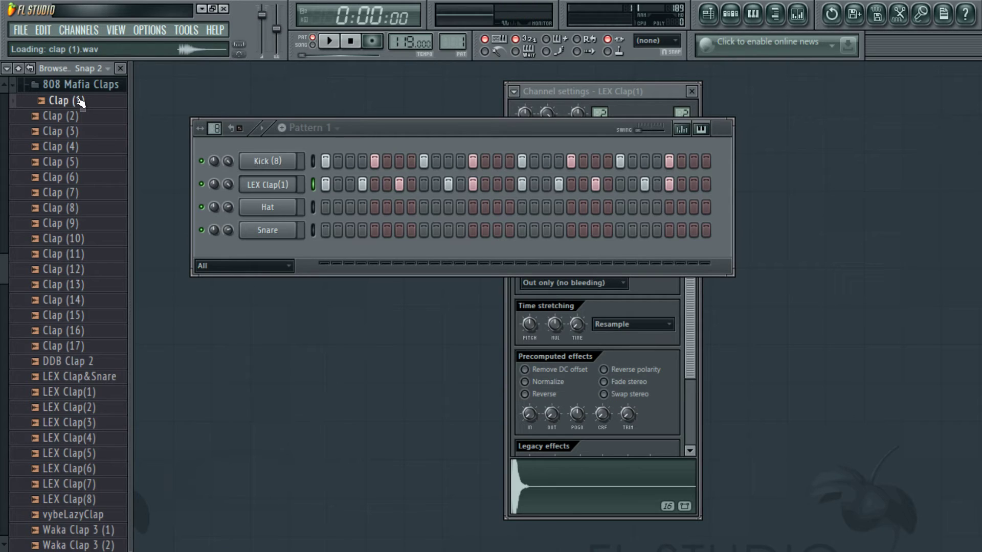
{"action": "left_click_drag", "start_coordinate": [78, 104], "coordinate": [271, 186]}
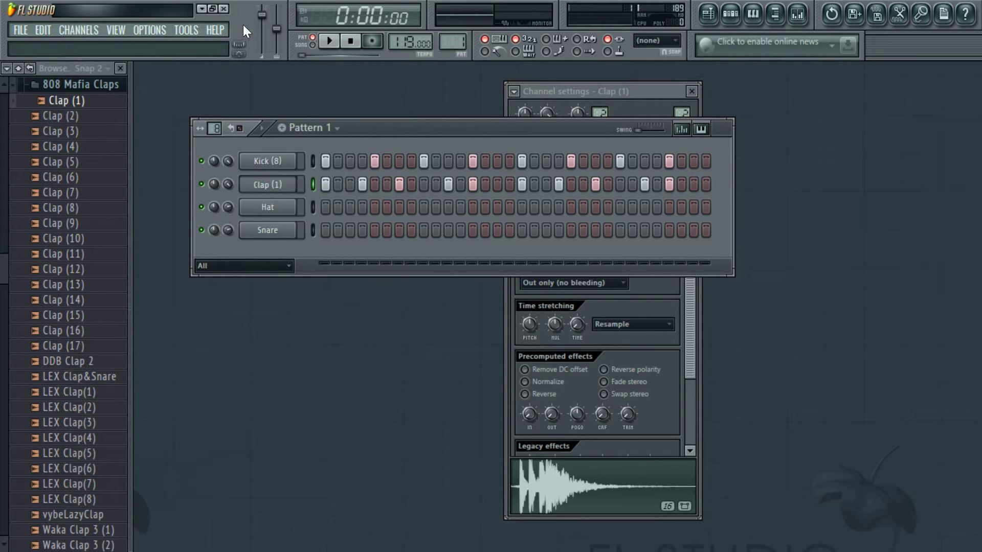
{"action": "key", "text": "space"}
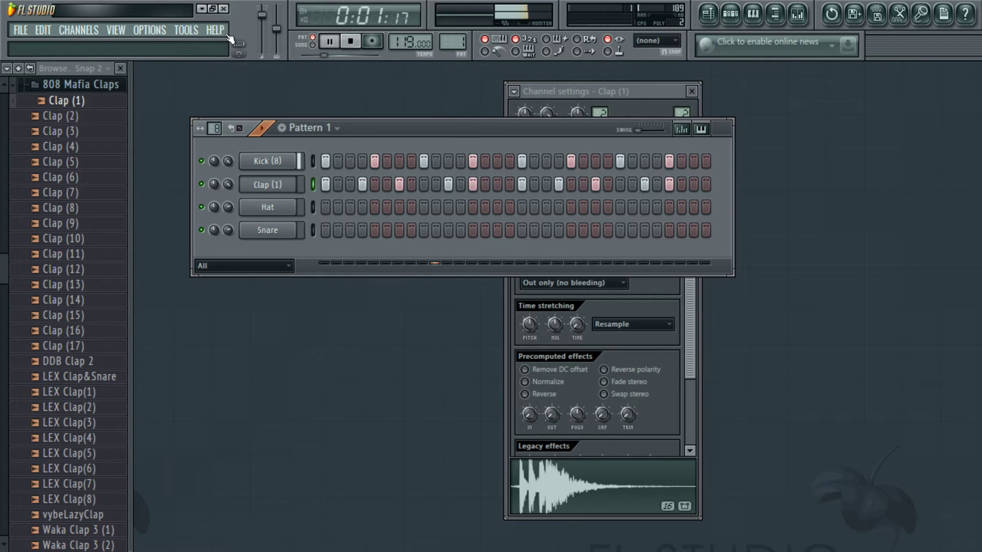
{"action": "left_click", "coordinate": [63, 90]}
{"action": "key", "text": "space"}
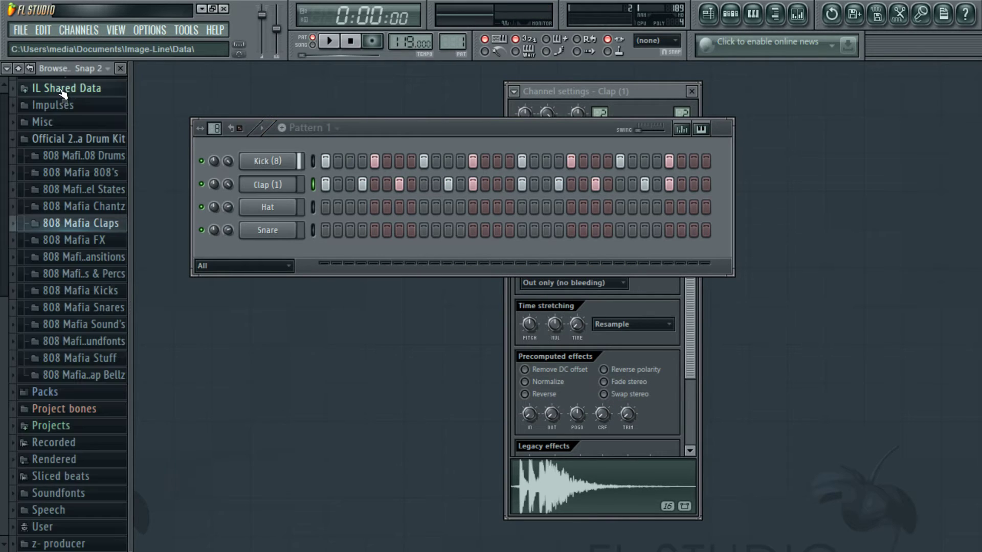
Collapse the browser tree and open z- producer > z- producer > 9th Wonder Kit > Percussions
{"action": "left_click", "coordinate": [19, 69]}
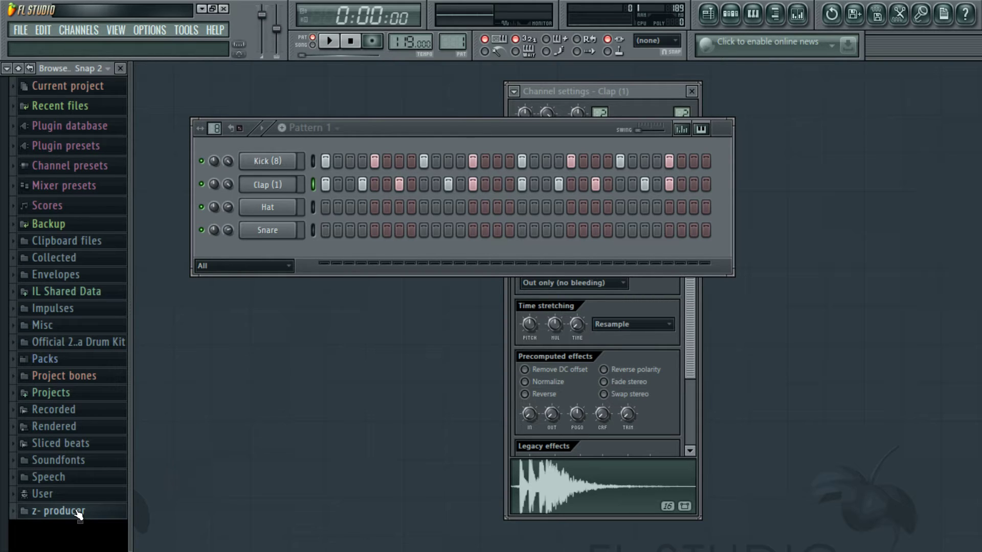
{"action": "left_click", "coordinate": [79, 511]}
{"action": "left_click", "coordinate": [77, 529]}
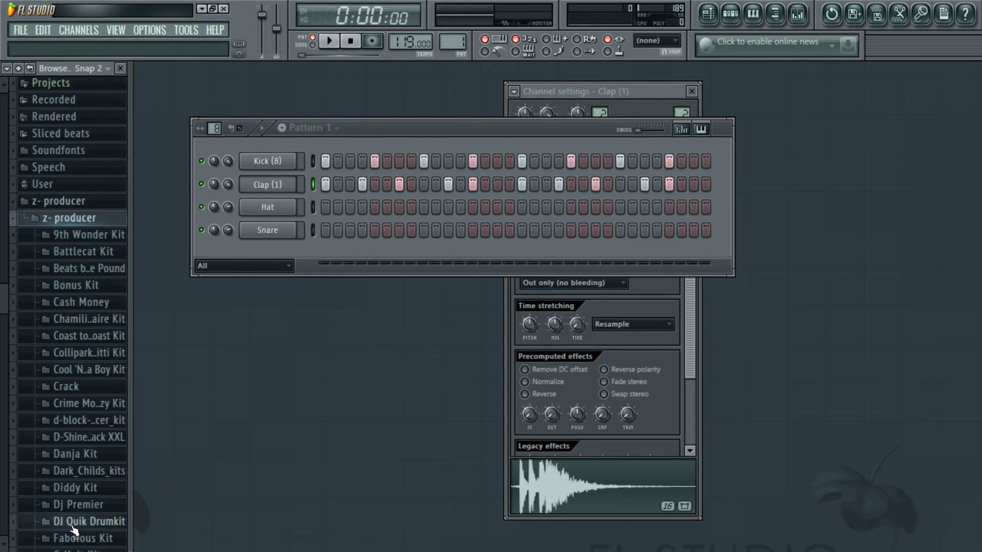
{"action": "left_click", "coordinate": [86, 102]}
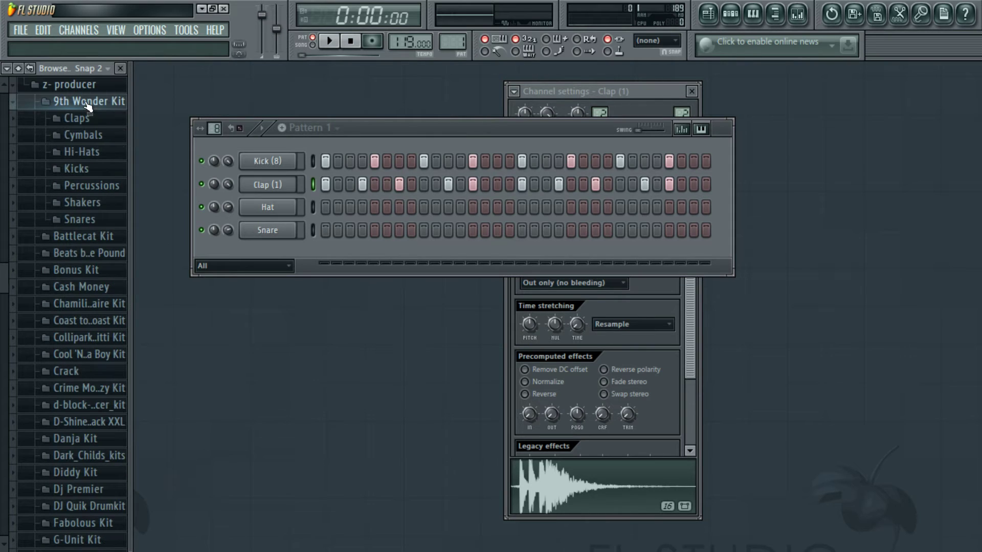
{"action": "left_click", "coordinate": [84, 187]}
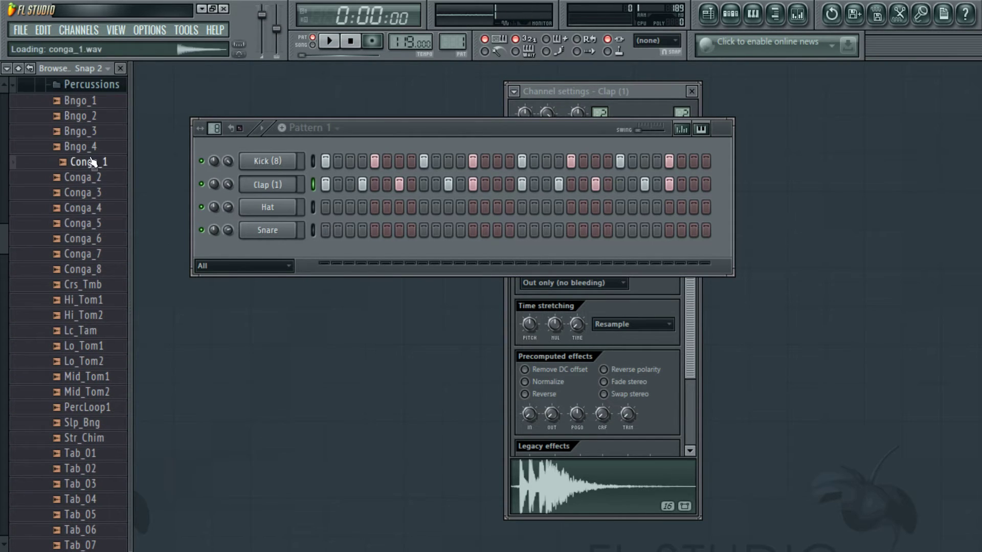
Load Conga_5 onto the Hat channel and Bngo_4 onto the Snare channel
{"action": "left_click", "coordinate": [82, 161]}
{"action": "left_click", "coordinate": [79, 223]}
{"action": "left_click_drag", "start_coordinate": [82, 220], "coordinate": [268, 207]}
{"action": "left_click_drag", "start_coordinate": [75, 147], "coordinate": [259, 227]}
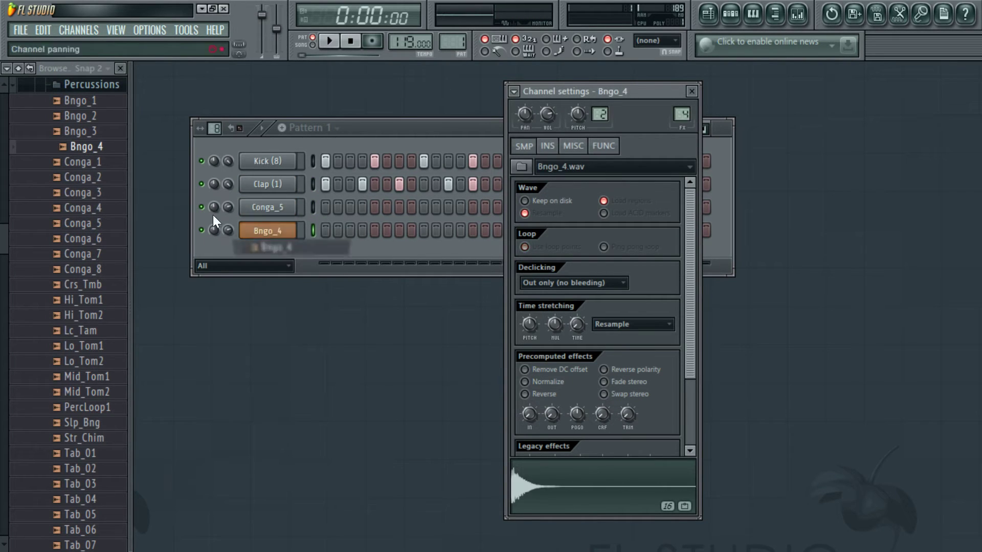
Audition Bngo_1 and Bngo_2, then add Bngo_2 as a new channel
{"action": "left_click", "coordinate": [77, 100]}
{"action": "left_click", "coordinate": [79, 117]}
{"action": "left_click_drag", "start_coordinate": [83, 132], "coordinate": [236, 247]}
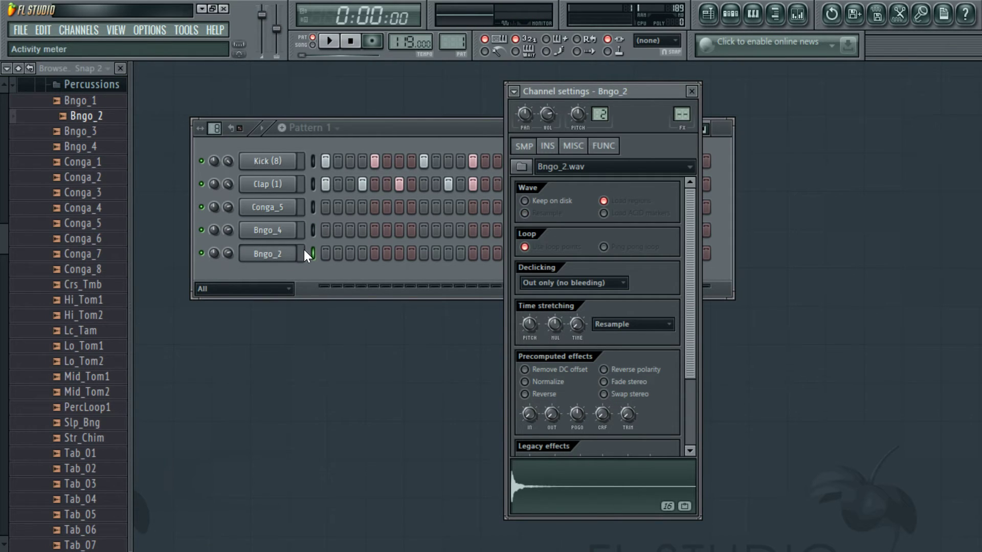
Replace the Conga_5 channel's sample with Bngo_3 and audition the bongo channels
{"action": "left_click", "coordinate": [316, 229]}
{"action": "left_click", "coordinate": [312, 209]}
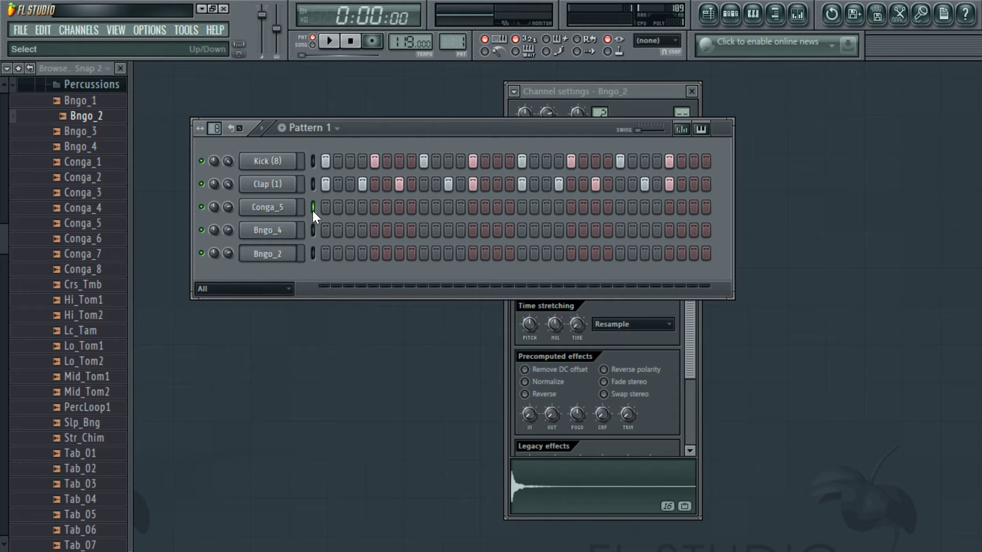
{"action": "key", "text": "z"}
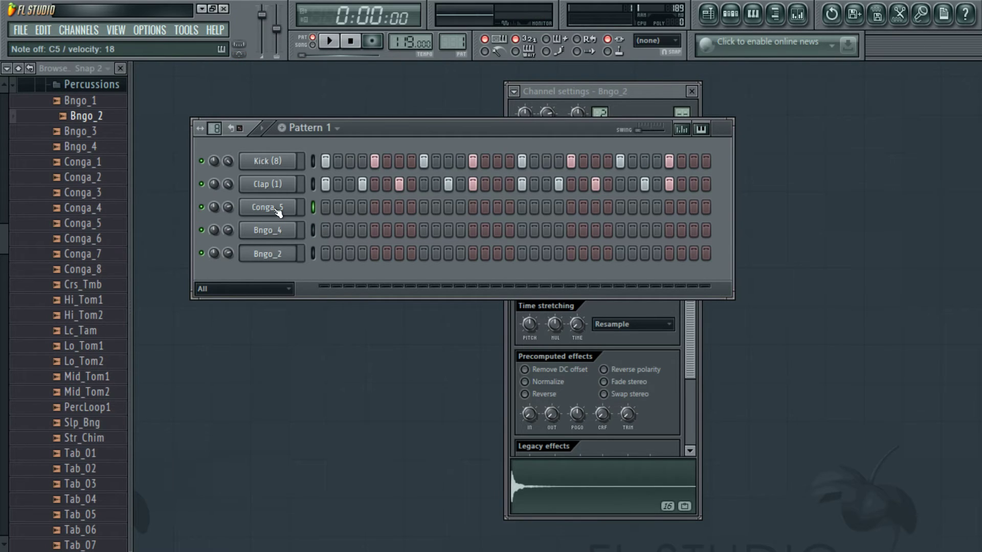
{"action": "left_click", "coordinate": [97, 131]}
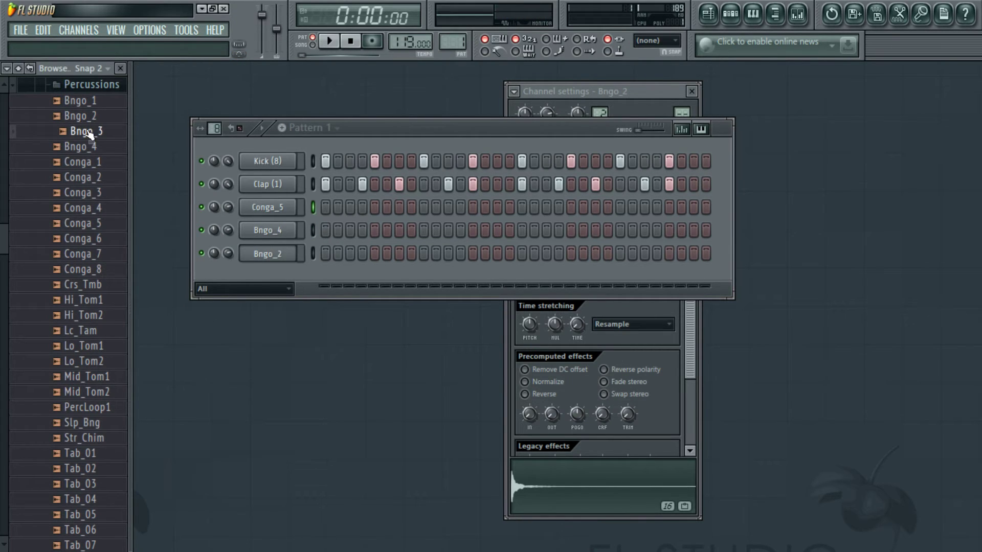
{"action": "left_click_drag", "start_coordinate": [97, 131], "coordinate": [259, 206]}
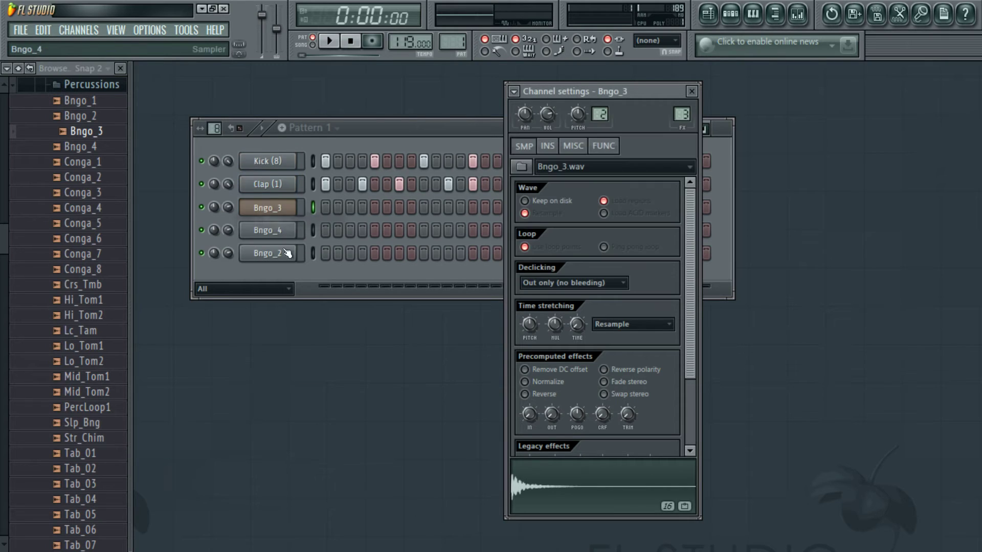
{"action": "left_click", "coordinate": [316, 249]}
{"action": "left_click", "coordinate": [313, 208]}
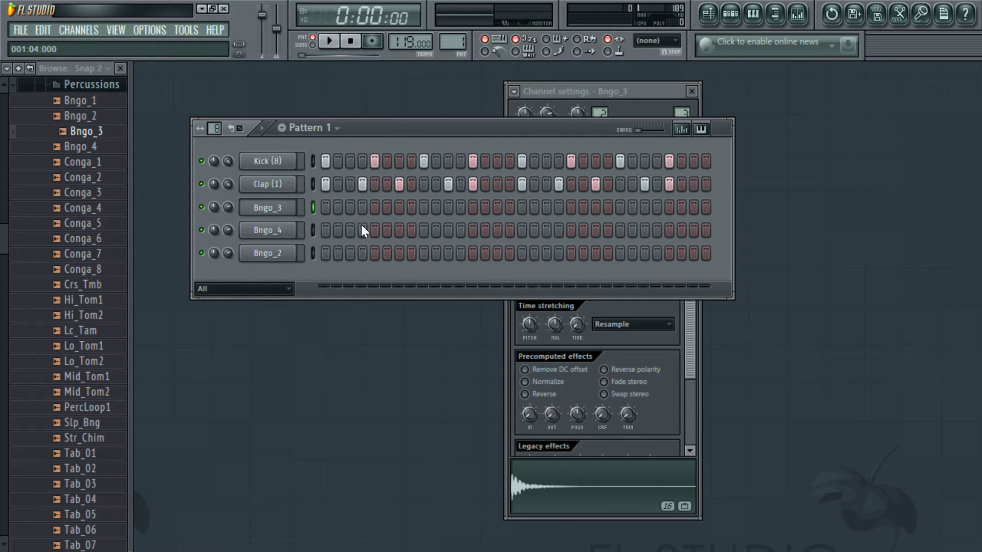
Add Bngo_2 hits on steps 3–4 and Bngo_3 hits on steps 7–8, auditioning the pattern
{"action": "left_click", "coordinate": [350, 255]}
{"action": "left_click", "coordinate": [363, 254]}
{"action": "key", "text": "space"}
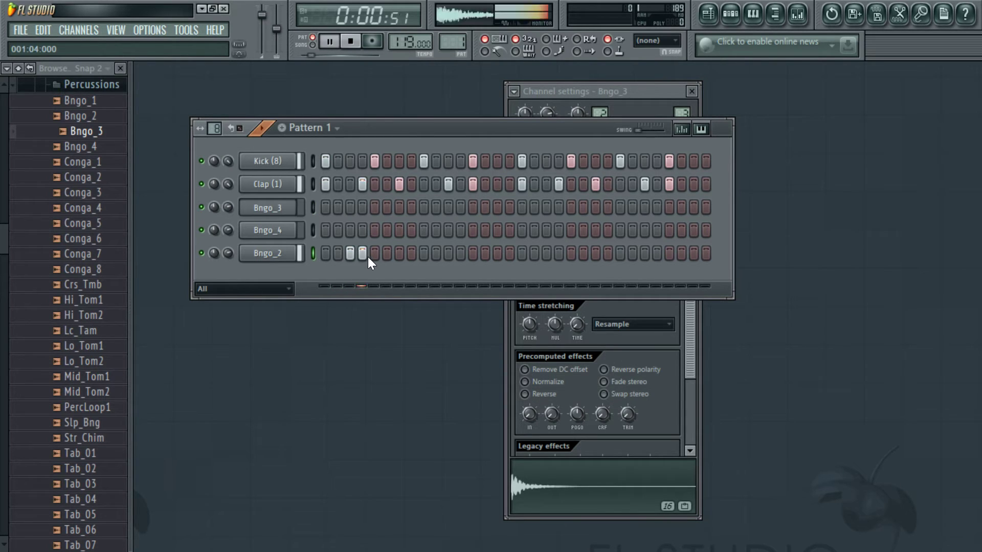
{"action": "key", "text": "space"}
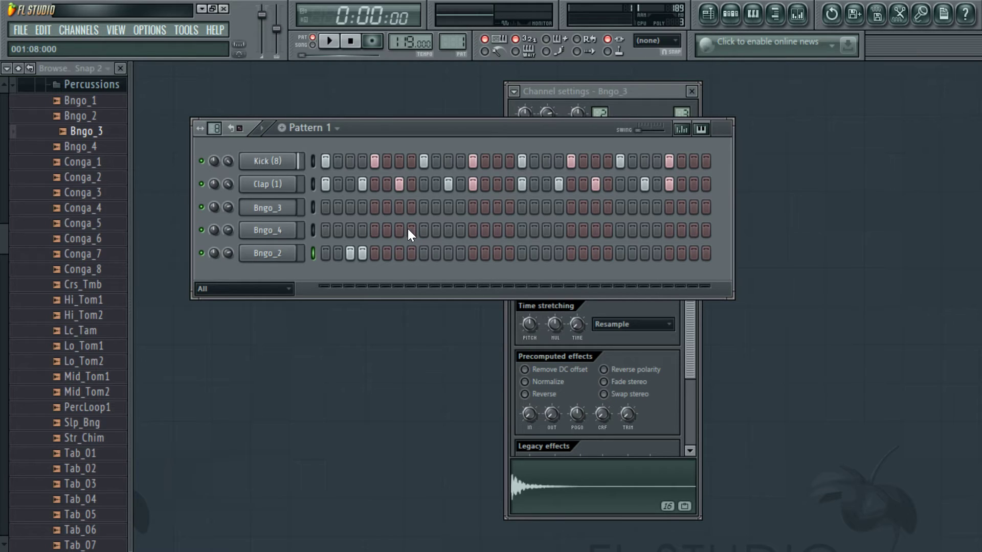
{"action": "key", "text": "space"}
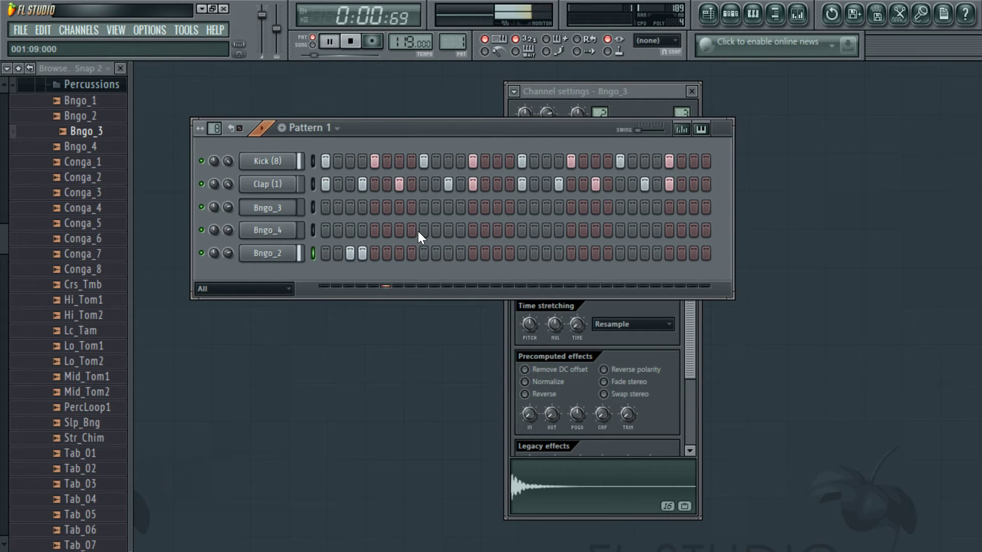
{"action": "left_click_drag", "start_coordinate": [401, 231], "coordinate": [411, 231]}
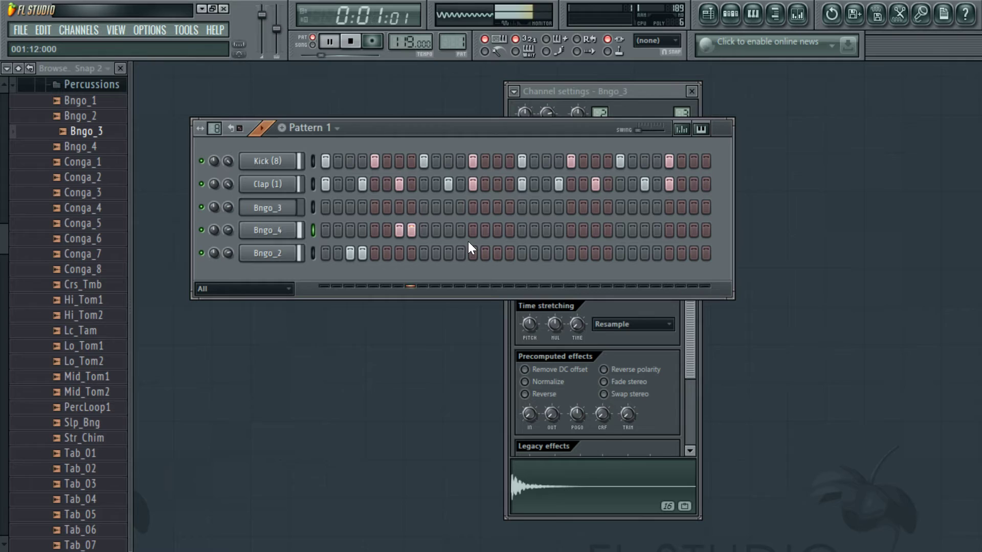
{"action": "key", "text": "space"}
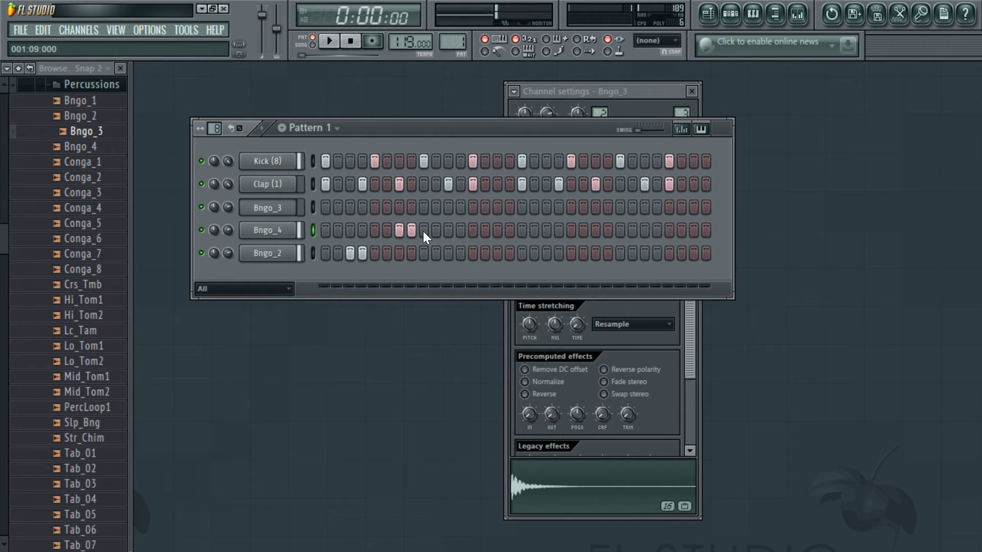
{"action": "right_click", "coordinate": [411, 230]}
{"action": "right_click", "coordinate": [399, 230]}
{"action": "left_click", "coordinate": [398, 207]}
{"action": "left_click", "coordinate": [411, 207]}
{"action": "key", "text": "space"}
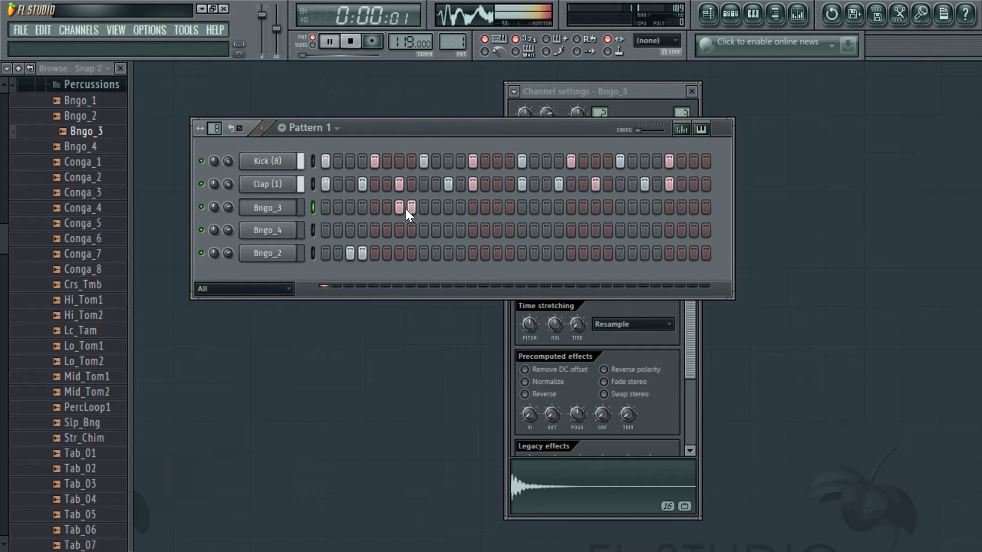
{"action": "key", "text": "space"}
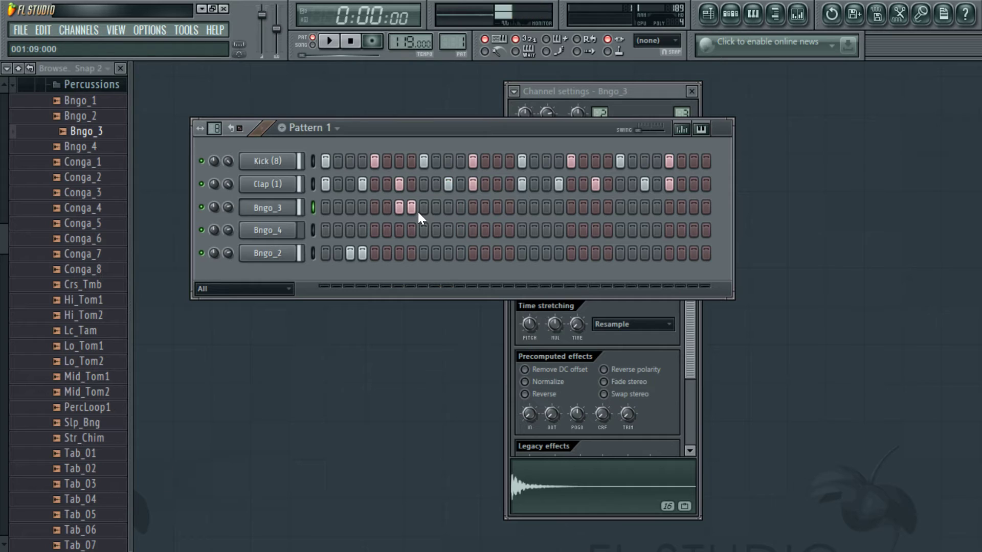
Add a Bngo_3 hit on step 4 and move Bngo_2's hits from steps 3–4 to 7–8
{"action": "left_click", "coordinate": [362, 207]}
{"action": "right_click", "coordinate": [350, 253]}
{"action": "right_click", "coordinate": [362, 253]}
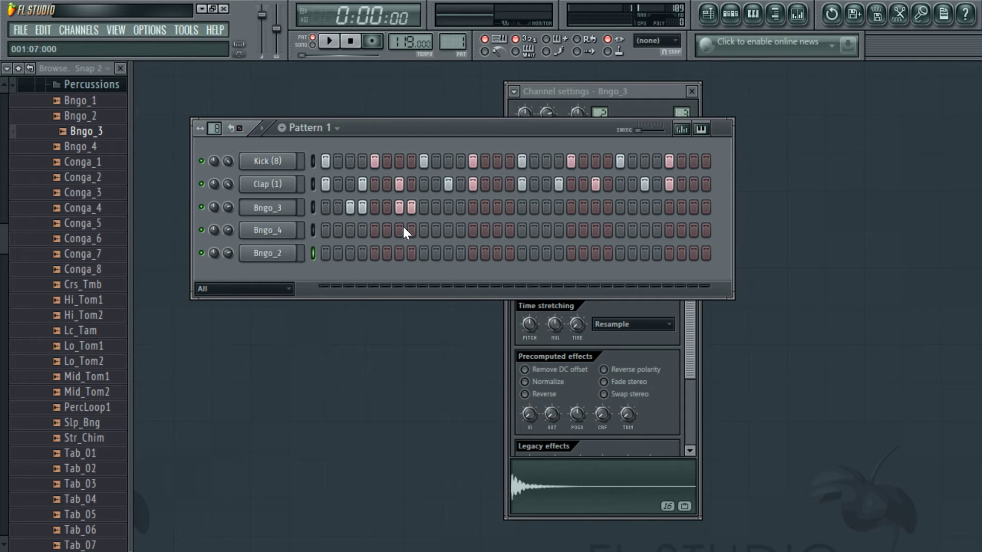
{"action": "left_click", "coordinate": [399, 253]}
{"action": "left_click", "coordinate": [411, 253]}
{"action": "key", "text": "space"}
Place paired Bngo_4 hits mid-pattern, further along, and near the pattern end
{"action": "left_click", "coordinate": [460, 230]}
{"action": "left_click", "coordinate": [472, 230]}
{"action": "key", "text": "space"}
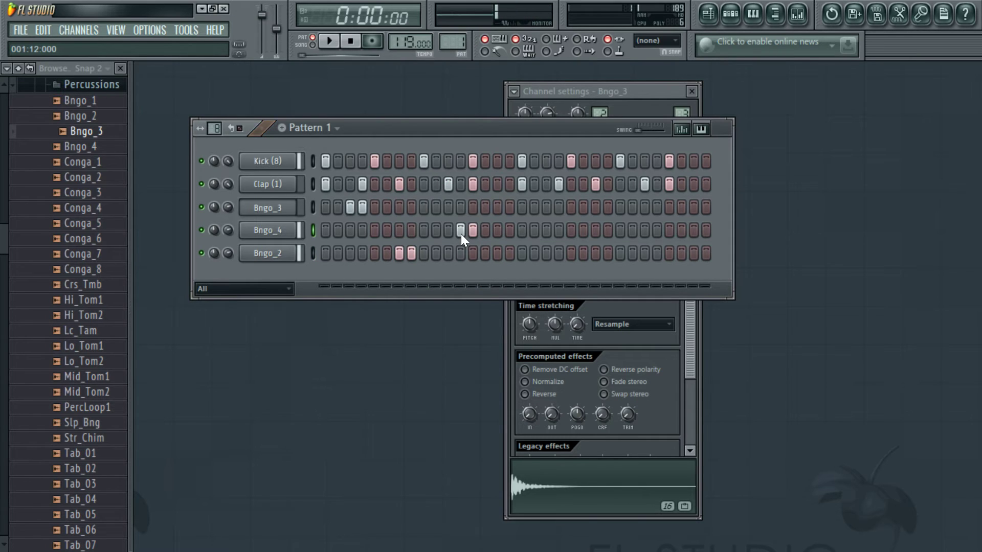
{"action": "left_click", "coordinate": [450, 231]}
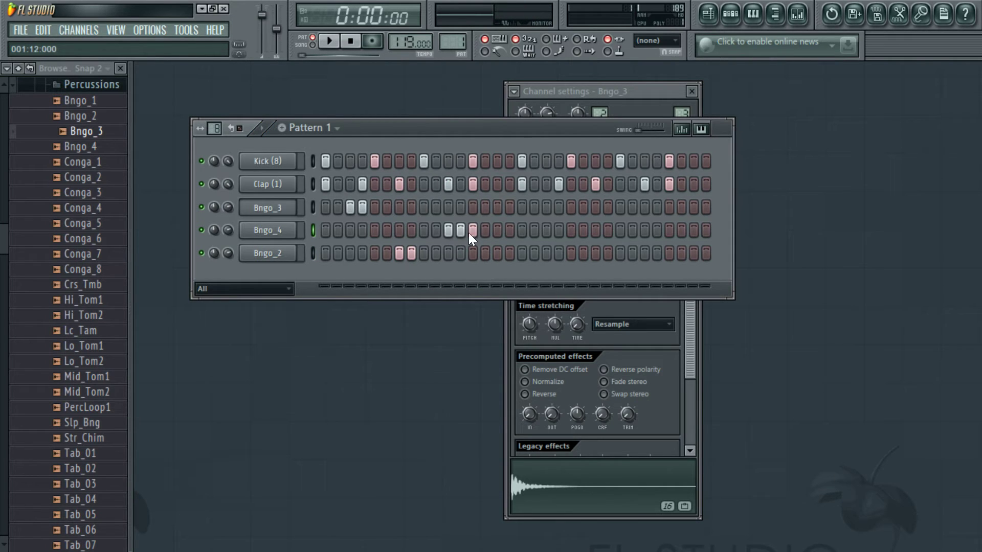
{"action": "right_click", "coordinate": [473, 233]}
{"action": "key", "text": "space"}
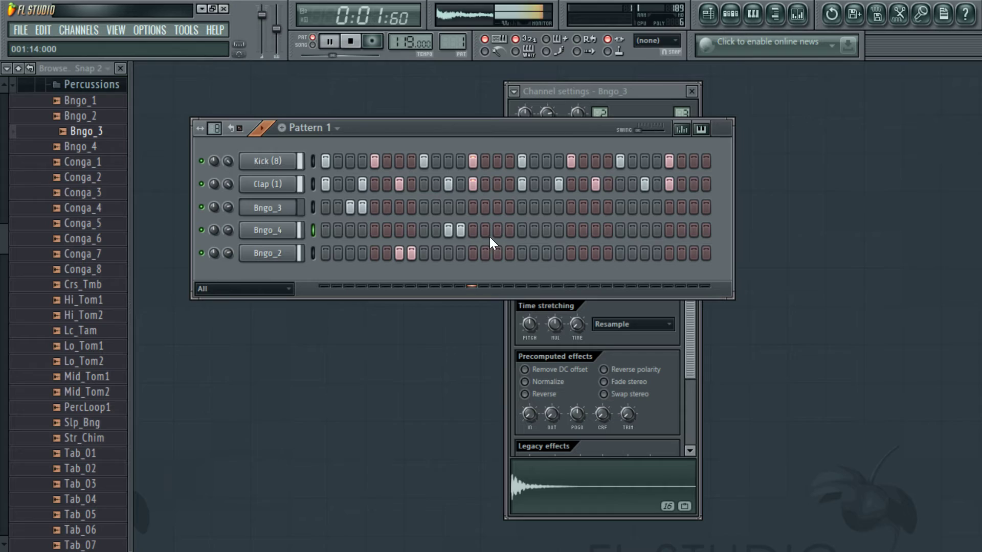
{"action": "left_click", "coordinate": [546, 230]}
{"action": "key", "text": "space"}
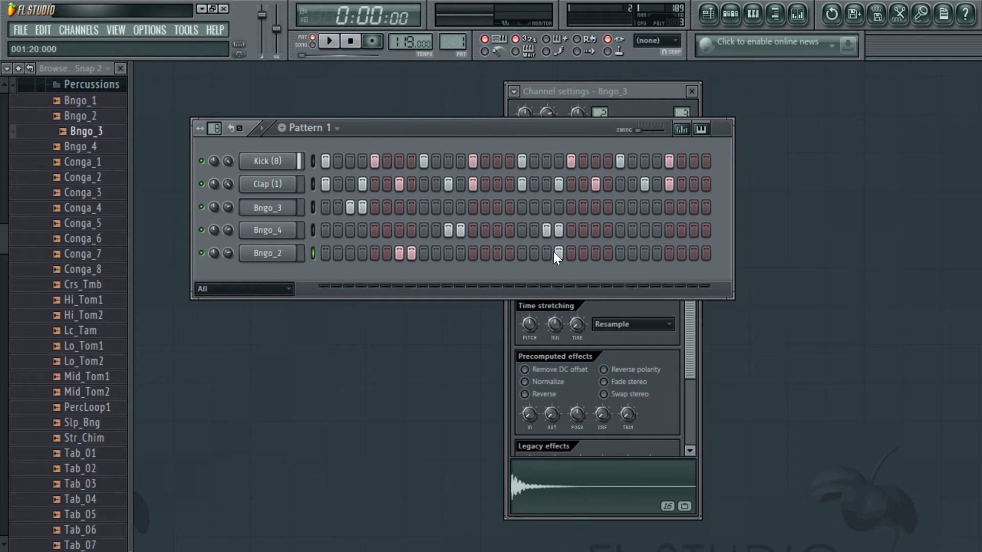
{"action": "left_click", "coordinate": [606, 231]}
{"action": "key", "text": "space"}
{"action": "left_click", "coordinate": [596, 231]}
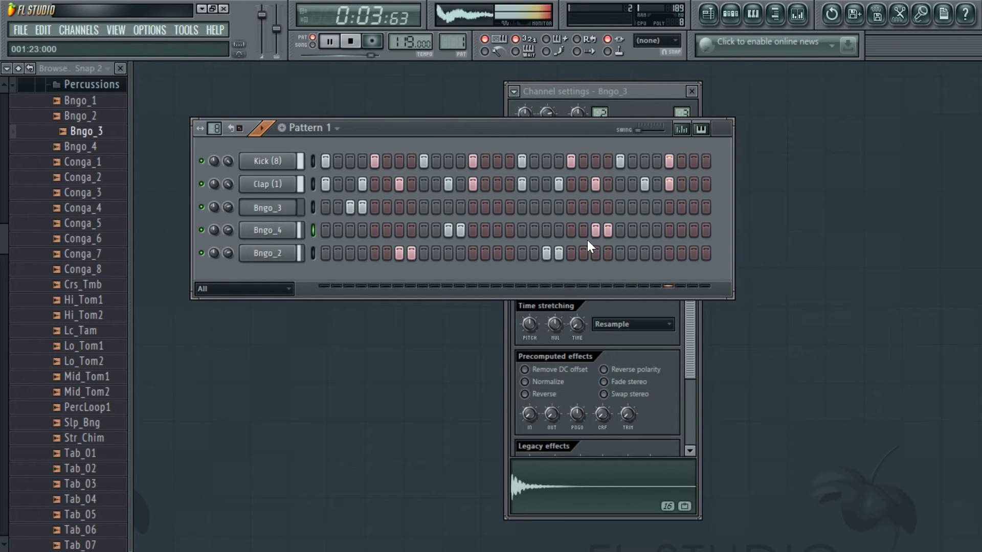
{"action": "key", "text": "space"}
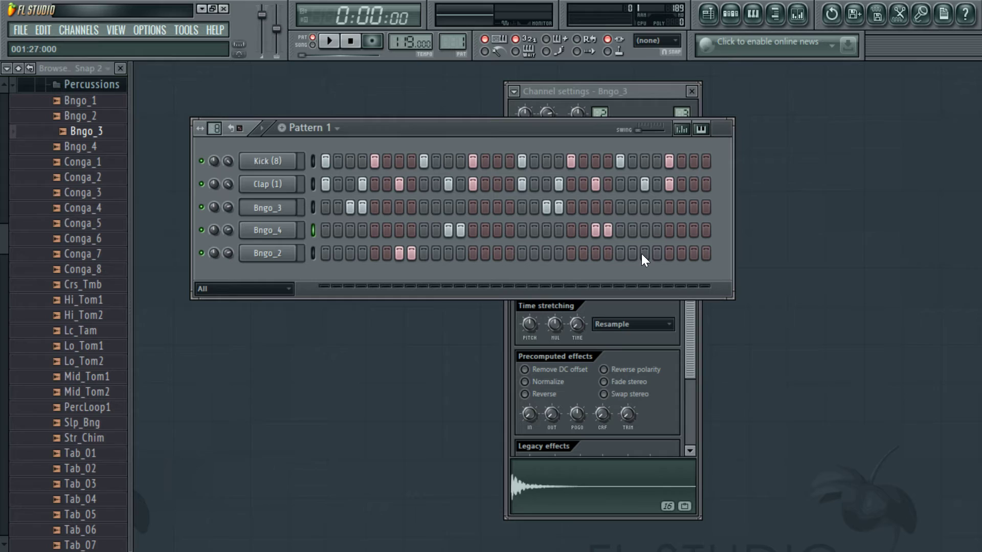
Add a second late hit on Bngo_2 and play the pattern to check the bongos
{"action": "left_click", "coordinate": [656, 253]}
{"action": "key", "text": "space"}
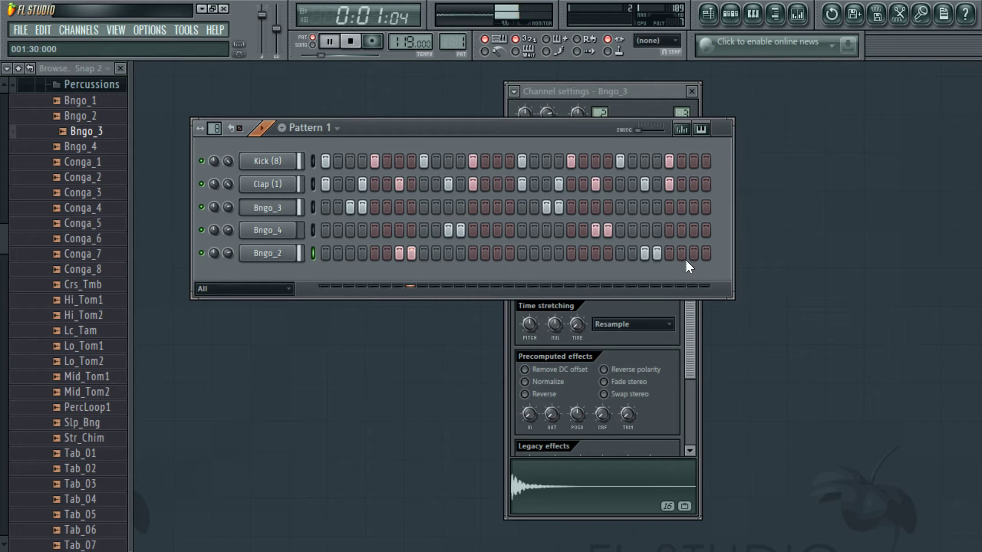
{"action": "key", "text": "space"}
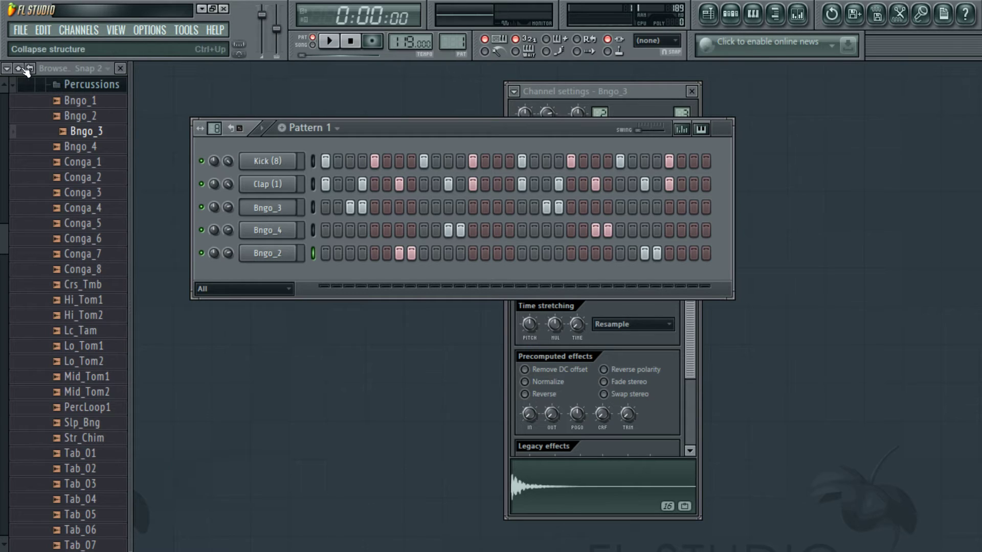
Preview Percs (6), (10) and (11) from Hi Hats Crashes & Percs, then add Percs (11) as a channel
{"action": "left_click", "coordinate": [30, 68]}
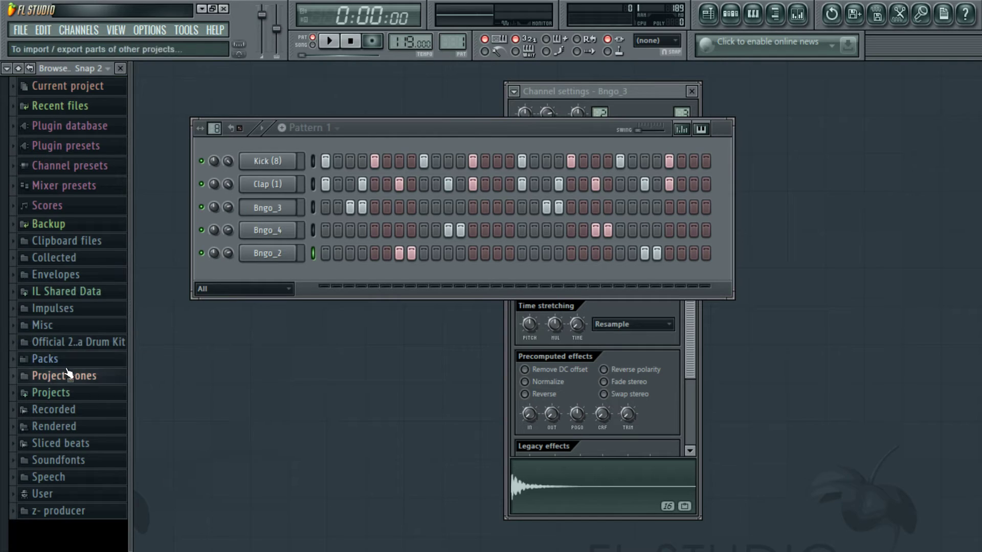
{"action": "left_click", "coordinate": [77, 341]}
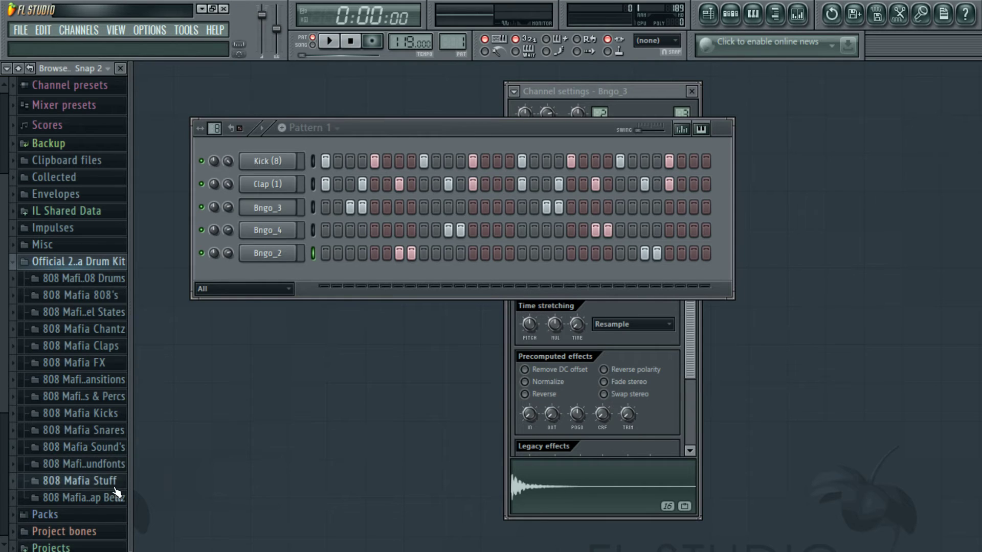
{"action": "left_click", "coordinate": [100, 397]}
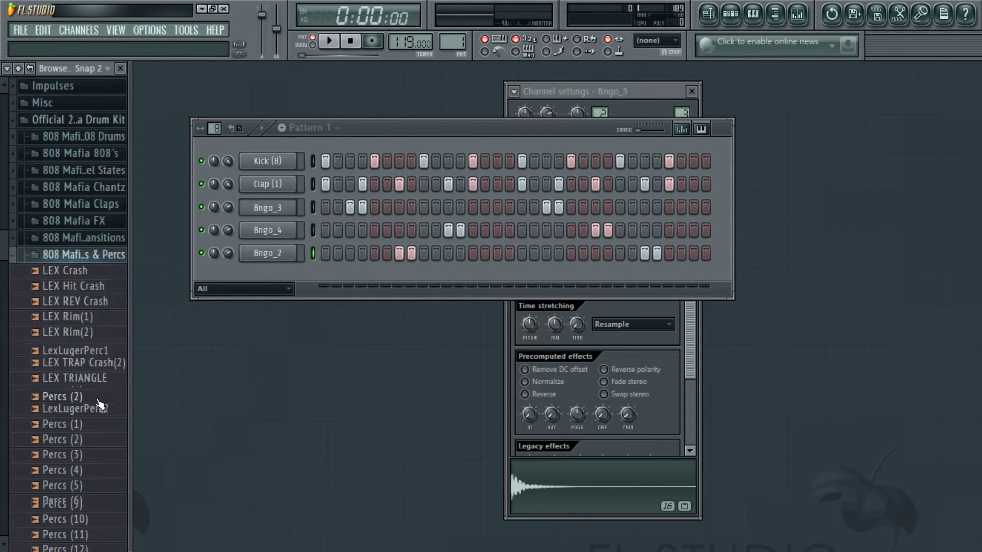
{"action": "left_click", "coordinate": [62, 330]}
{"action": "left_click", "coordinate": [76, 393]}
{"action": "left_click", "coordinate": [74, 408]}
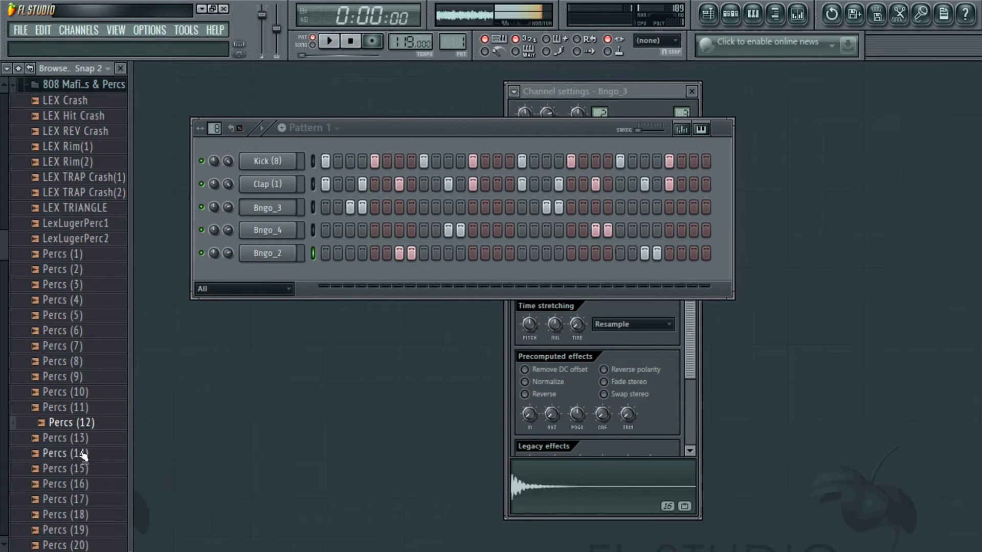
{"action": "left_click", "coordinate": [72, 392]}
{"action": "left_click", "coordinate": [69, 411]}
{"action": "left_click_drag", "start_coordinate": [68, 413], "coordinate": [354, 295]}
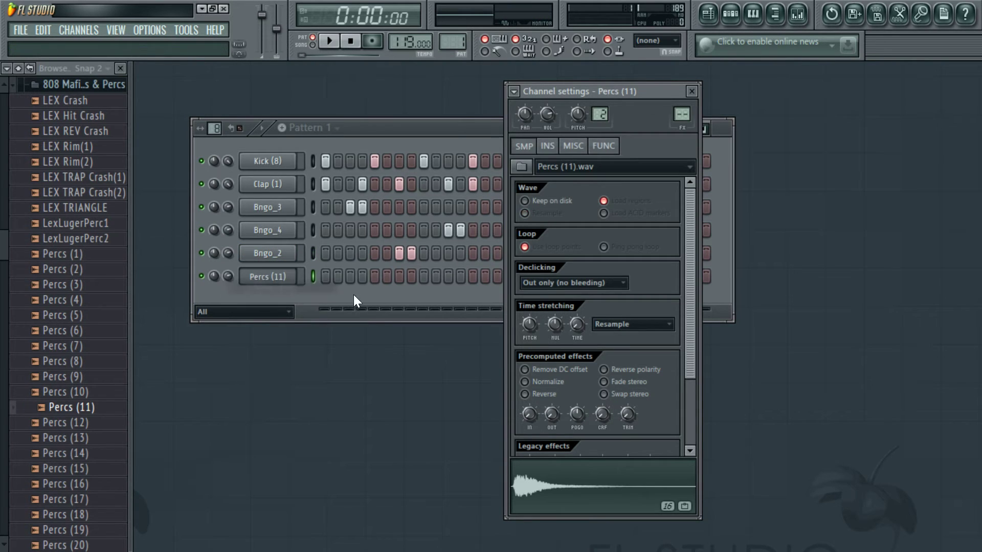
Fill every 2 steps of the Percs (11) channel with hits
{"action": "right_click", "coordinate": [286, 276]}
{"action": "left_click", "coordinate": [357, 404]}
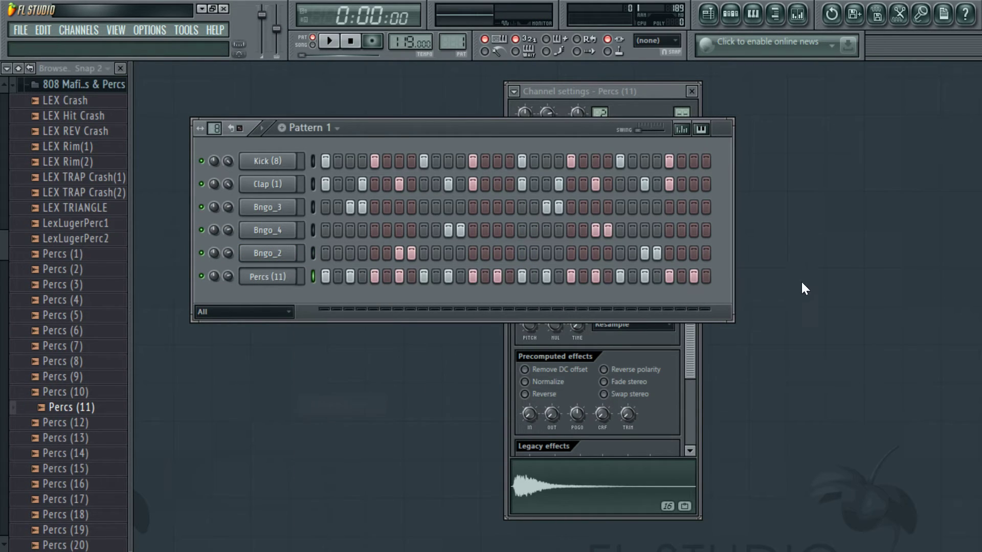
{"action": "right_click", "coordinate": [261, 279]}
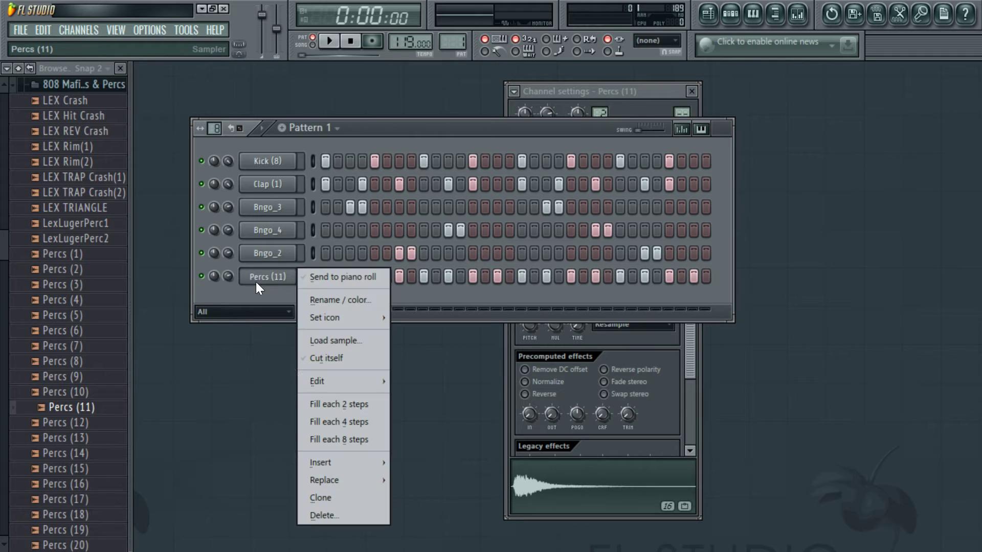
{"action": "left_click", "coordinate": [350, 405]}
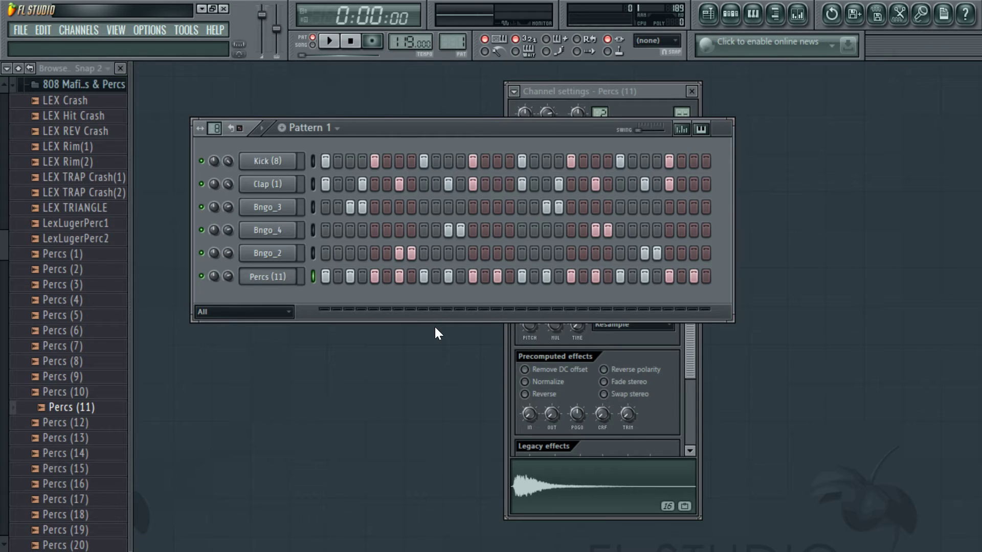
Play the pattern, lower Bngo_3's volume to 54%, and collapse the browser
{"action": "key", "text": "space"}
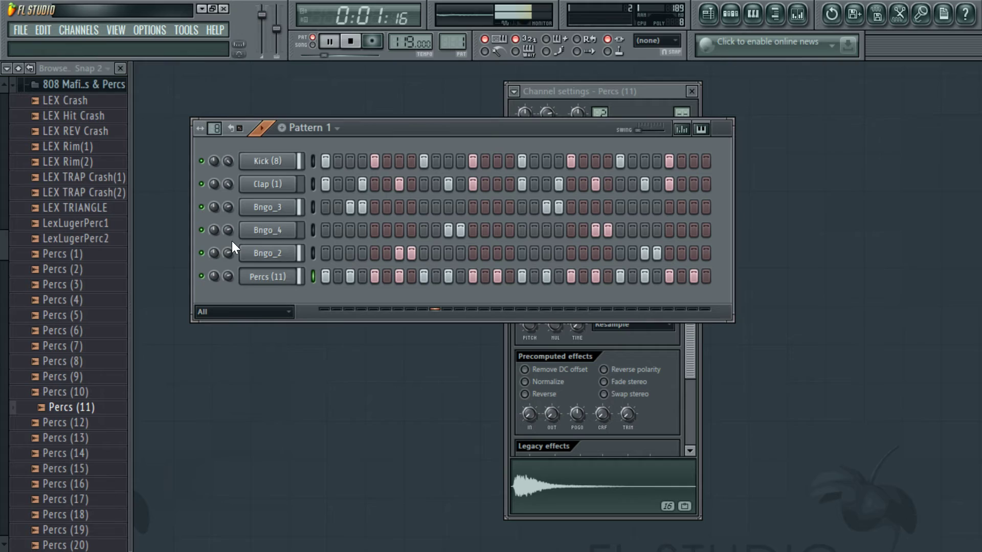
{"action": "key", "text": "space"}
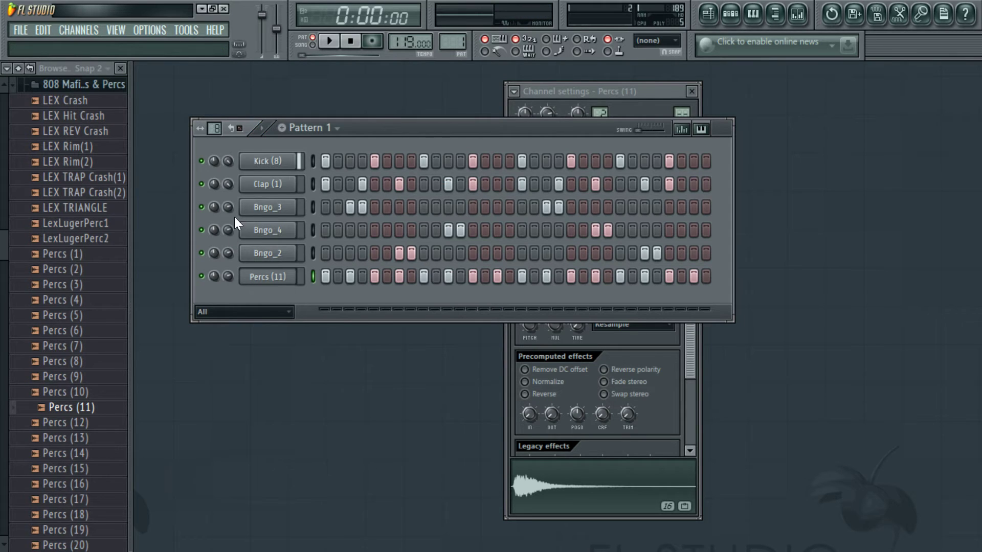
{"action": "left_click_drag", "start_coordinate": [228, 207], "coordinate": [225, 248]}
{"action": "left_click", "coordinate": [18, 69]}
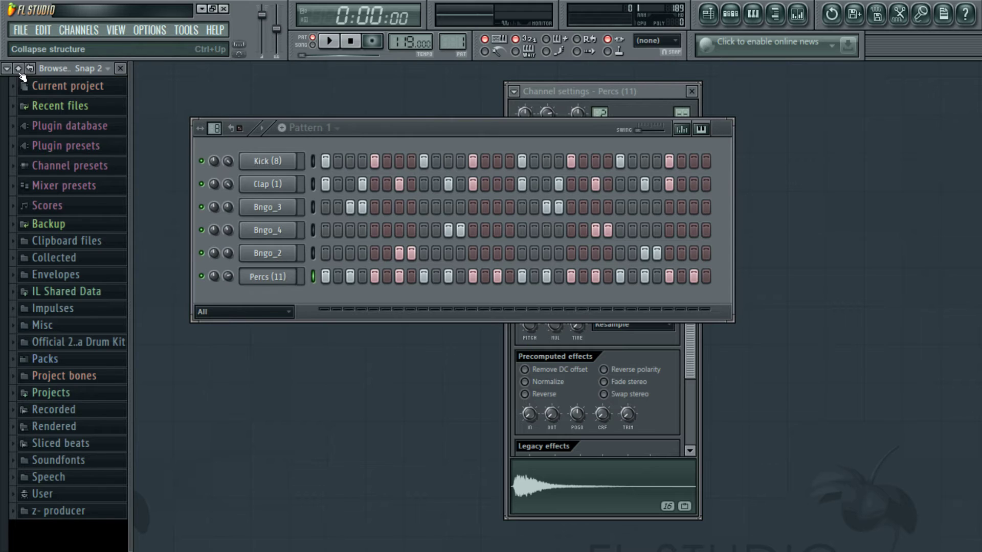
Expand the browser's Soundfonts folder and scroll its list (40PFM, 142-Flute, Acoustic Piano)
{"action": "left_click", "coordinate": [49, 463]}
{"action": "scroll", "coordinate": [77, 255], "scroll_direction": "down", "scroll_amount": 8}
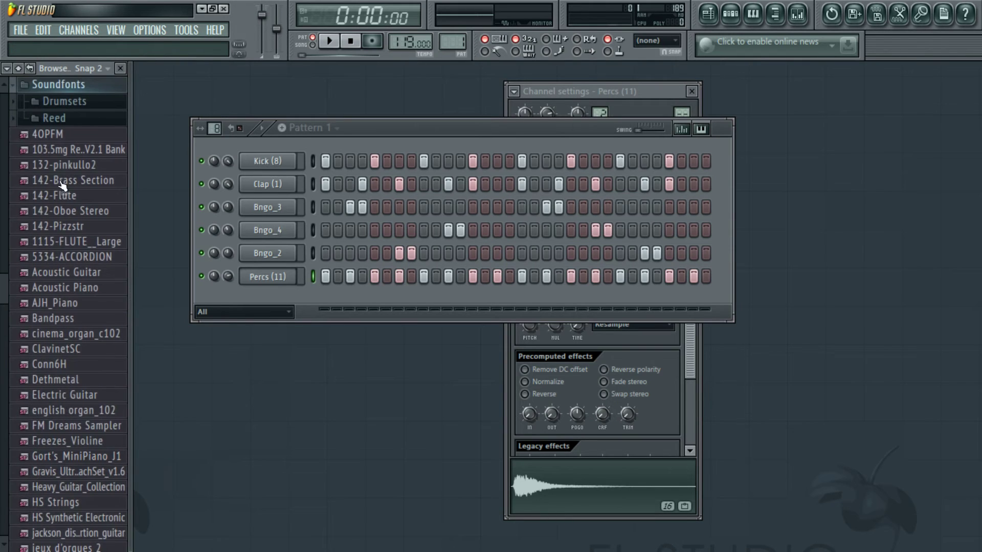
{"action": "scroll", "coordinate": [80, 154], "scroll_direction": "up", "scroll_amount": 5}
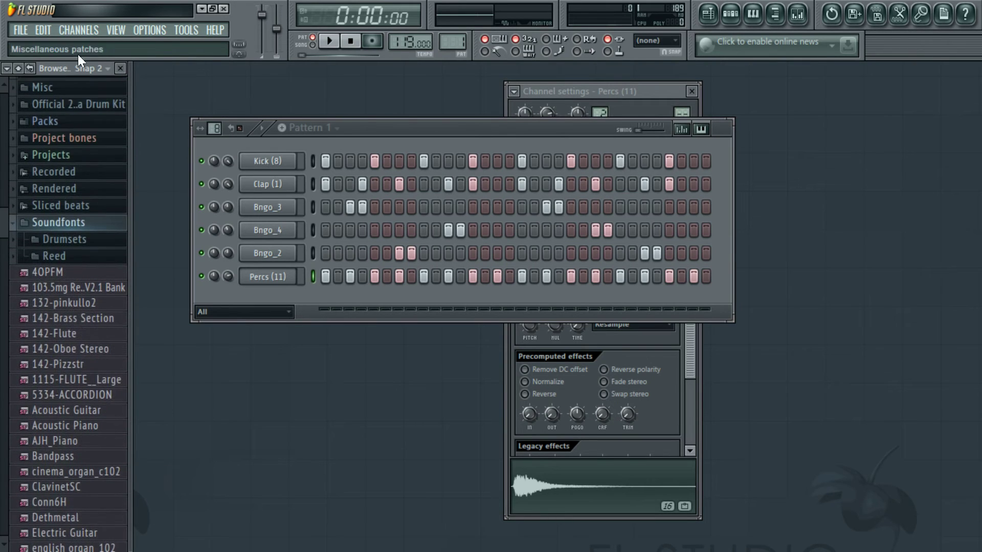
{"action": "left_click", "coordinate": [18, 68]}
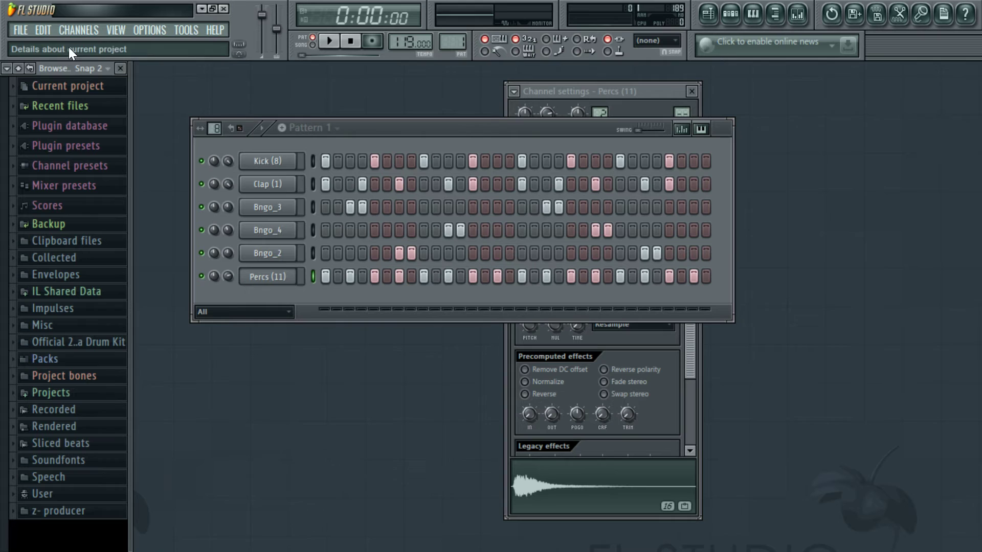
{"action": "left_click", "coordinate": [50, 462]}
{"action": "scroll", "coordinate": [47, 470], "scroll_direction": "down", "scroll_amount": 5}
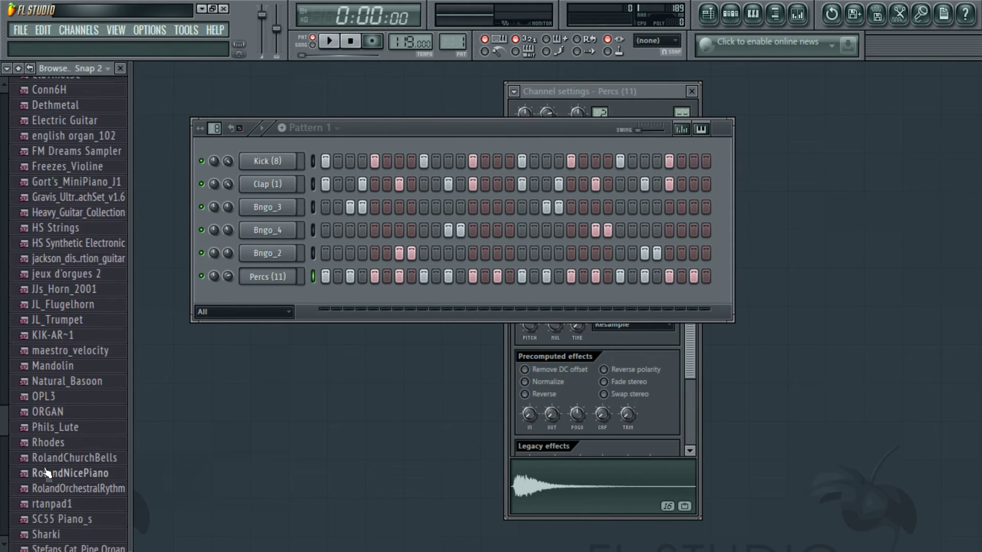
{"action": "scroll", "coordinate": [45, 471], "scroll_direction": "down", "scroll_amount": 5}
{"action": "scroll", "coordinate": [44, 474], "scroll_direction": "up", "scroll_amount": 7}
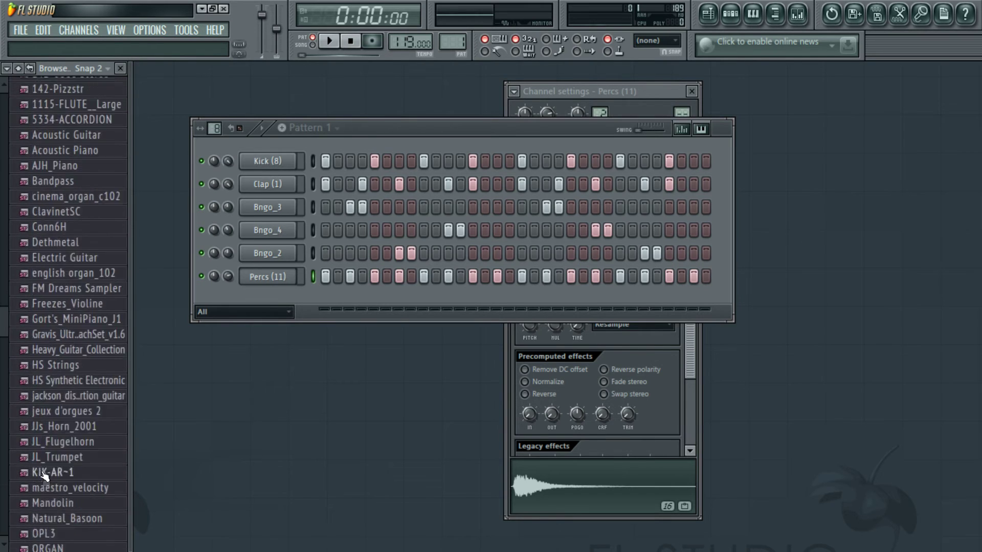
{"action": "scroll", "coordinate": [45, 476], "scroll_direction": "up", "scroll_amount": 6}
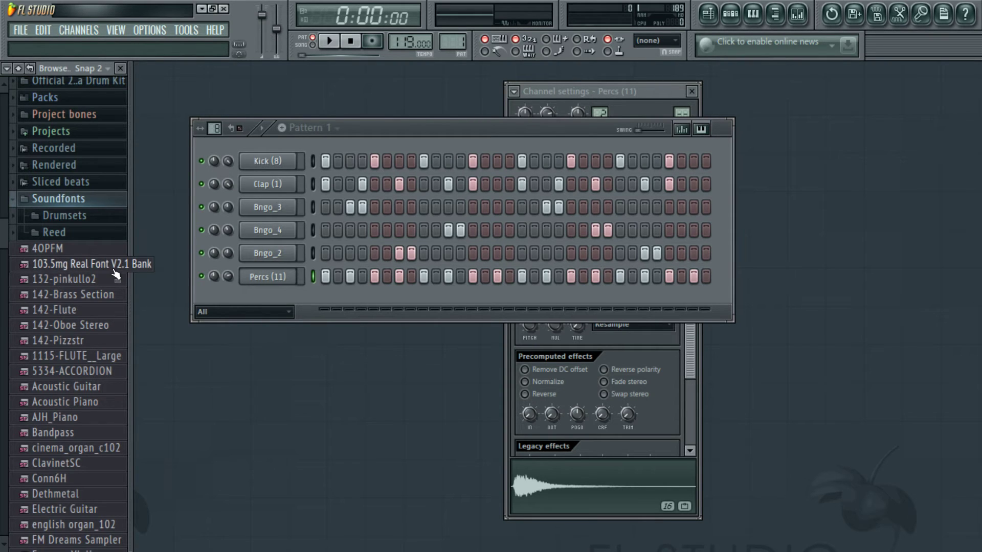
Load the 103.5mg Real Font V2.1 Bank soundfont as a channel and audition a few notes
{"action": "left_click_drag", "start_coordinate": [75, 269], "coordinate": [268, 139]}
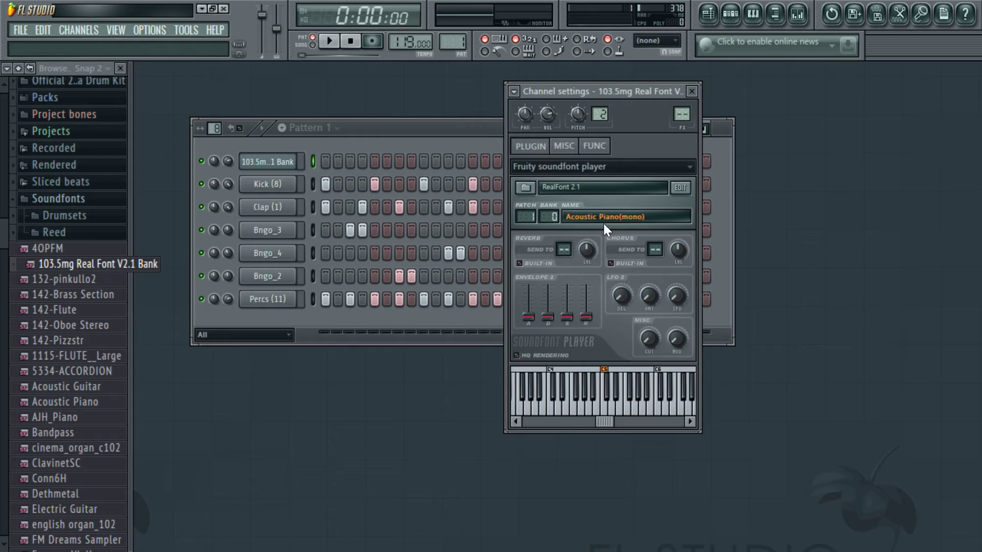
{"action": "key", "text": "z"}
{"action": "key", "text": "q"}
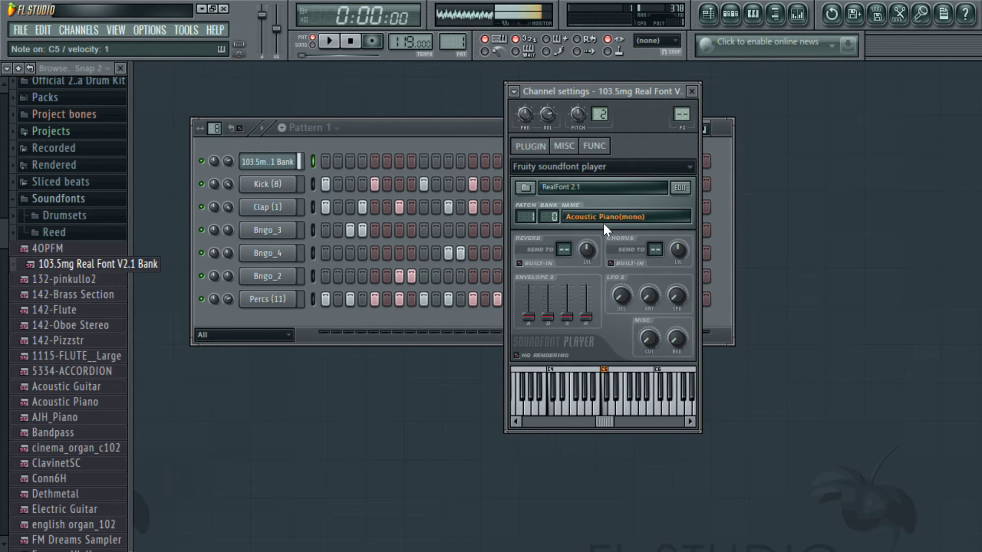
{"action": "key", "text": "e"}
{"action": "key", "text": "r"}
{"action": "key", "text": "r"}
{"action": "key", "text": "z"}
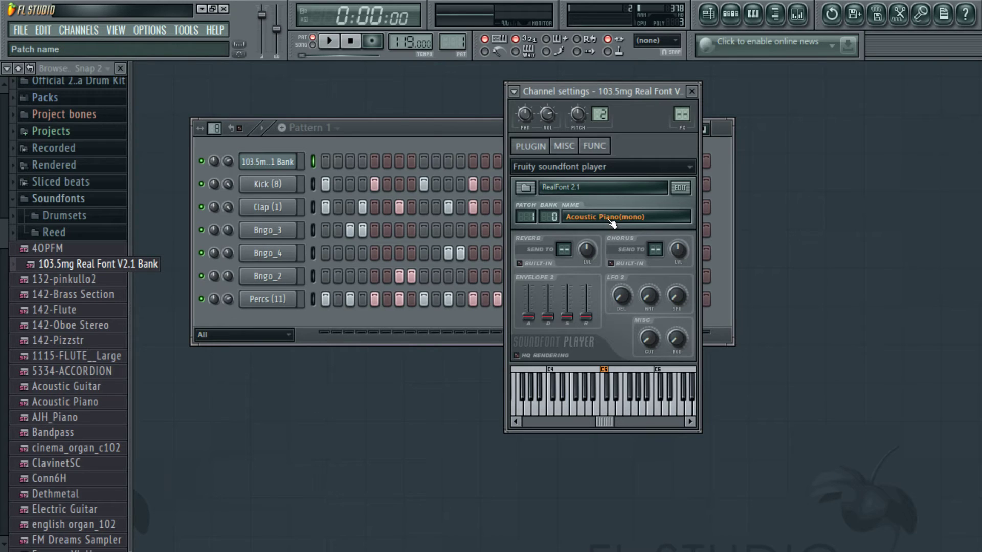
Browse the soundfont's patch list and select a guitar patch
{"action": "left_click", "coordinate": [607, 219]}
{"action": "scroll", "coordinate": [491, 128], "scroll_direction": "down", "scroll_amount": 8}
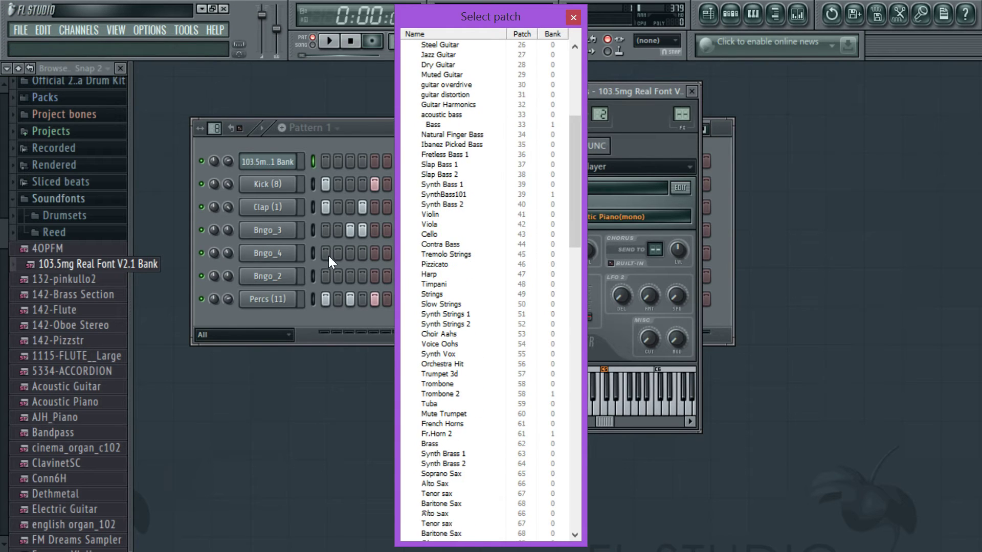
{"action": "scroll", "coordinate": [465, 377], "scroll_direction": "down", "scroll_amount": 11}
{"action": "scroll", "coordinate": [464, 378], "scroll_direction": "down", "scroll_amount": 9}
{"action": "scroll", "coordinate": [465, 391], "scroll_direction": "up", "scroll_amount": 19}
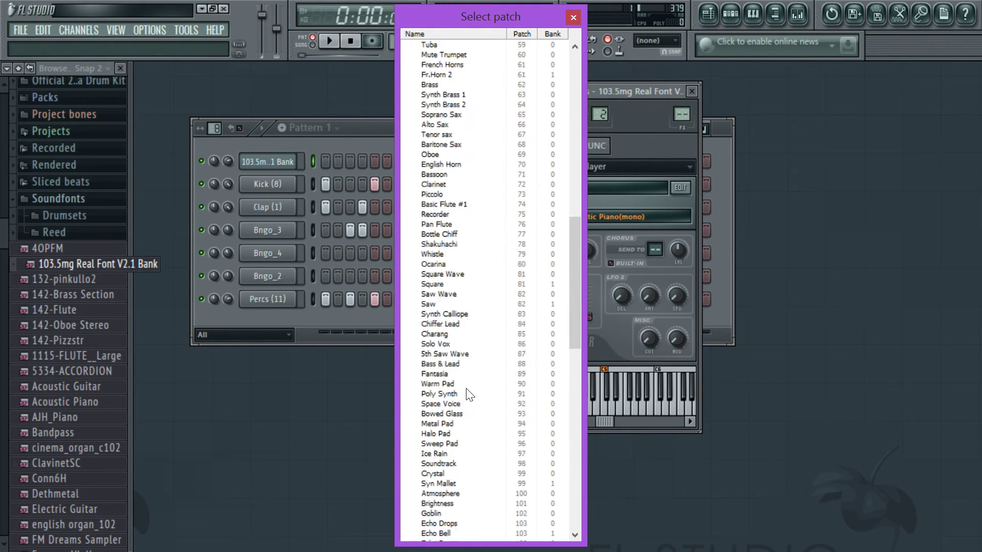
{"action": "scroll", "coordinate": [465, 393], "scroll_direction": "up", "scroll_amount": 4}
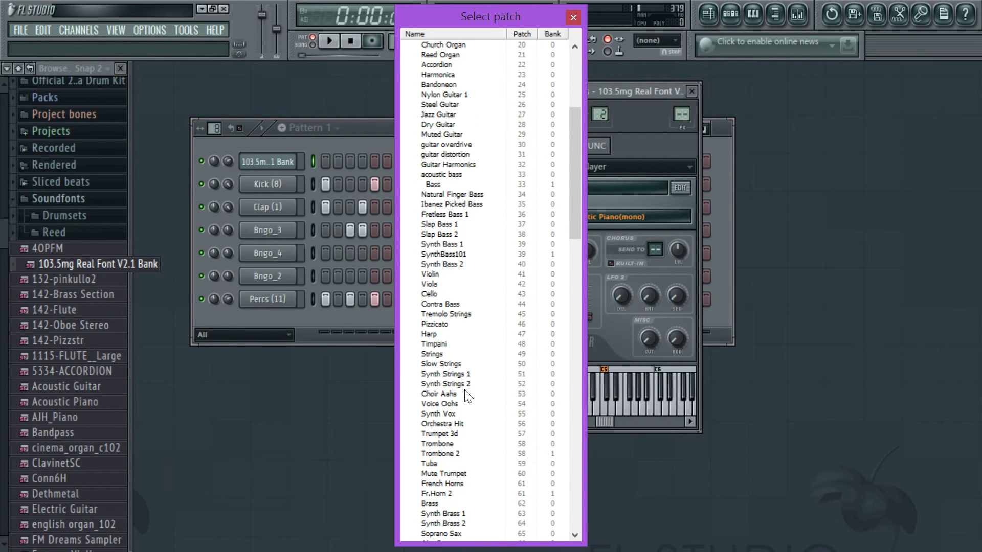
{"action": "scroll", "coordinate": [465, 357], "scroll_direction": "up", "scroll_amount": 7}
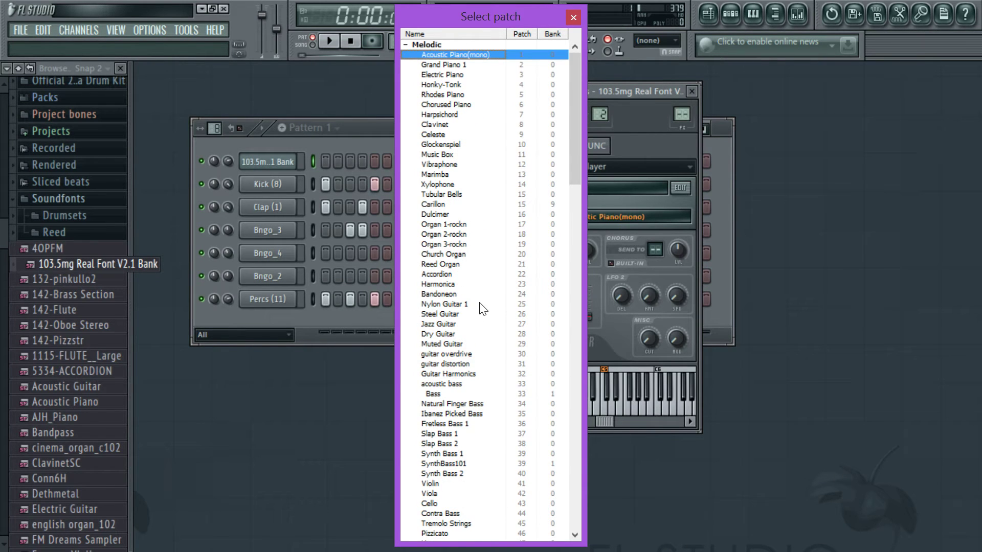
{"action": "scroll", "coordinate": [445, 476], "scroll_direction": "down", "scroll_amount": 6}
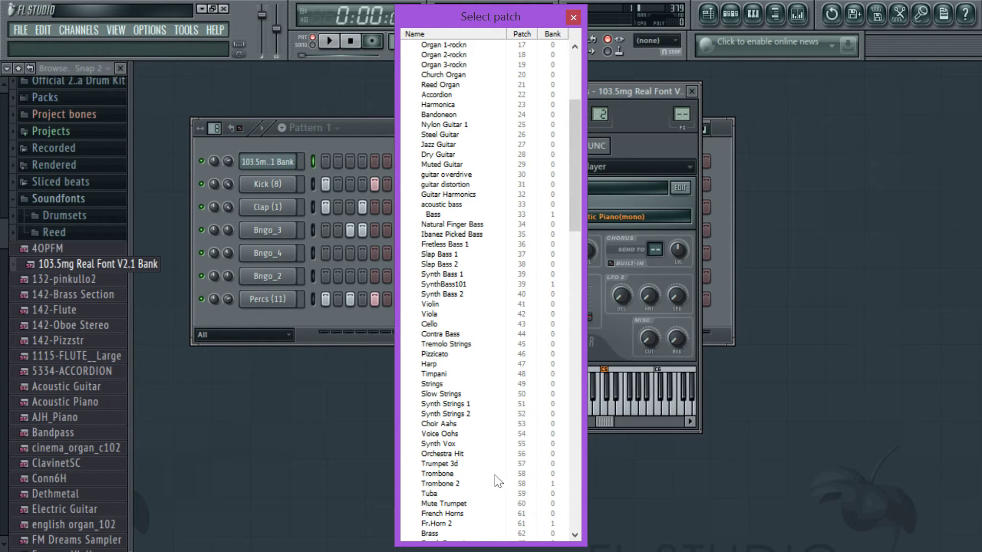
{"action": "scroll", "coordinate": [499, 481], "scroll_direction": "down", "scroll_amount": 2}
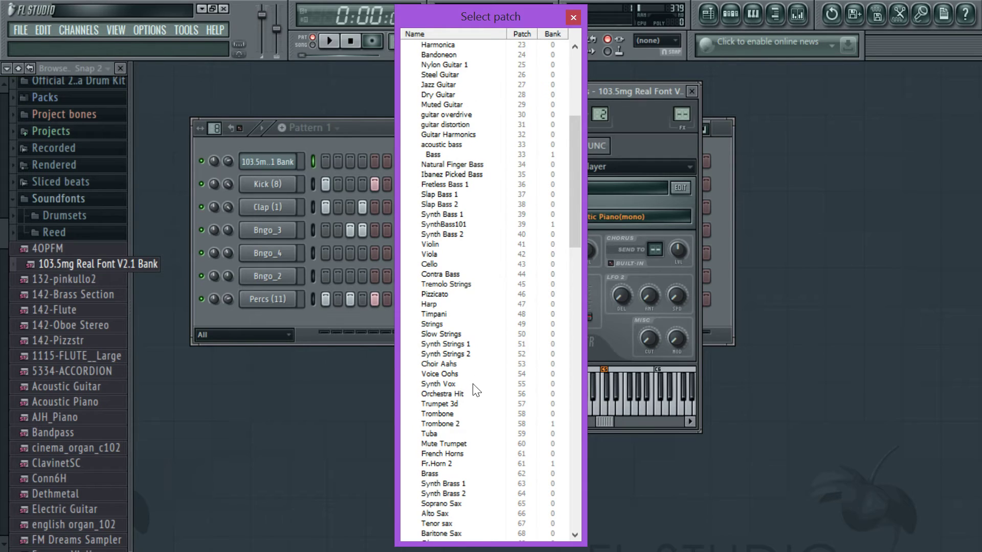
{"action": "scroll", "coordinate": [475, 389], "scroll_direction": "down", "scroll_amount": 6}
{"action": "scroll", "coordinate": [480, 496], "scroll_direction": "down", "scroll_amount": 9}
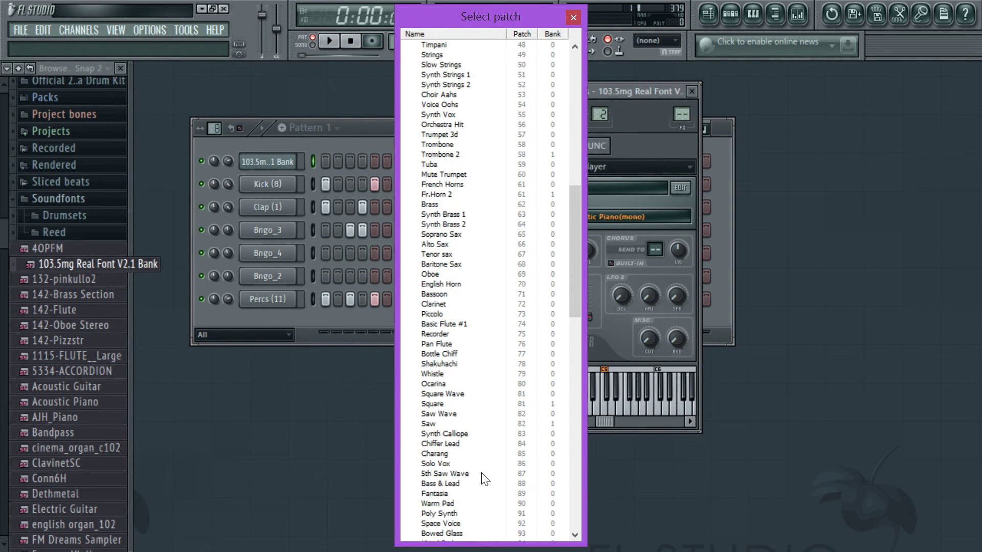
{"action": "scroll", "coordinate": [455, 419], "scroll_direction": "up", "scroll_amount": 5}
{"action": "scroll", "coordinate": [458, 322], "scroll_direction": "down", "scroll_amount": 13}
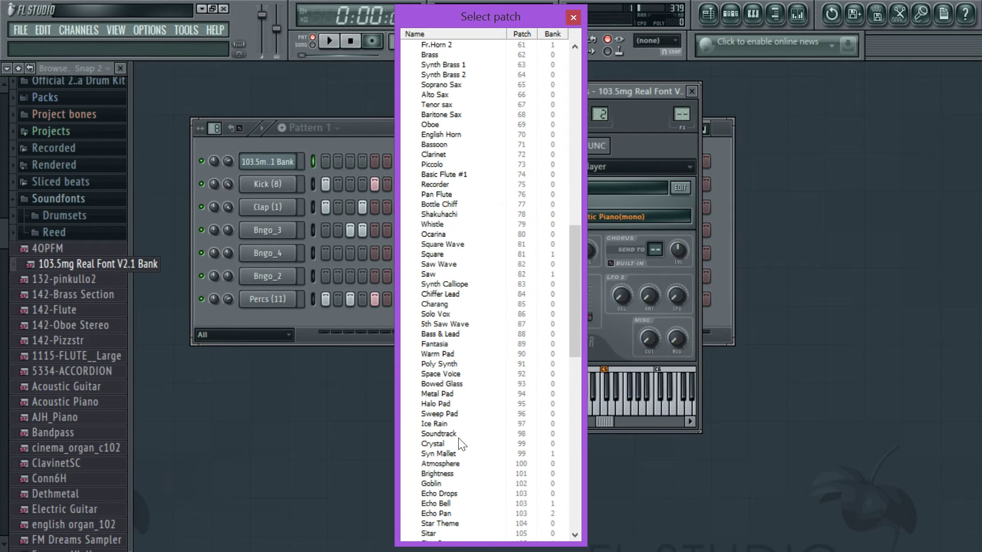
{"action": "scroll", "coordinate": [495, 469], "scroll_direction": "down", "scroll_amount": 2}
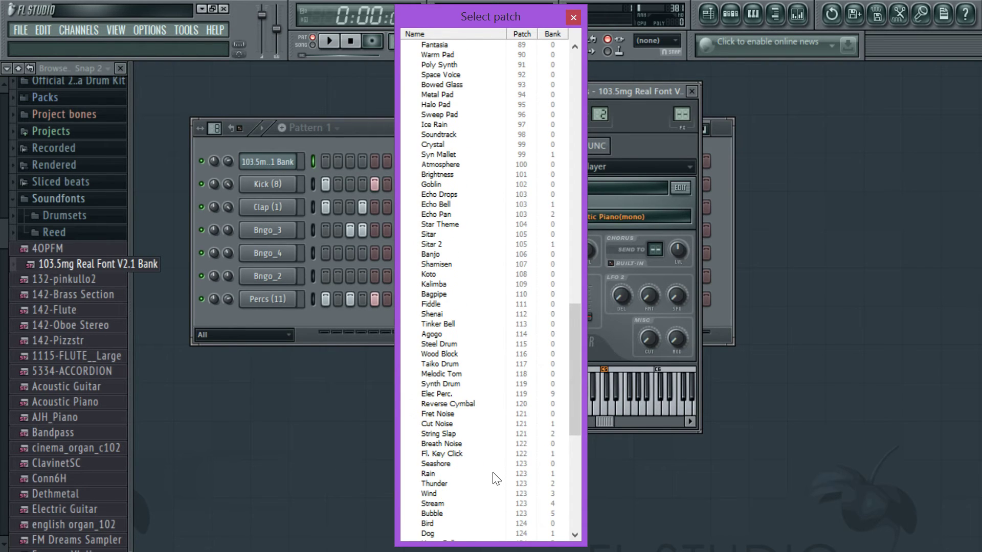
{"action": "scroll", "coordinate": [492, 465], "scroll_direction": "up", "scroll_amount": 5}
{"action": "scroll", "coordinate": [463, 247], "scroll_direction": "up", "scroll_amount": 5}
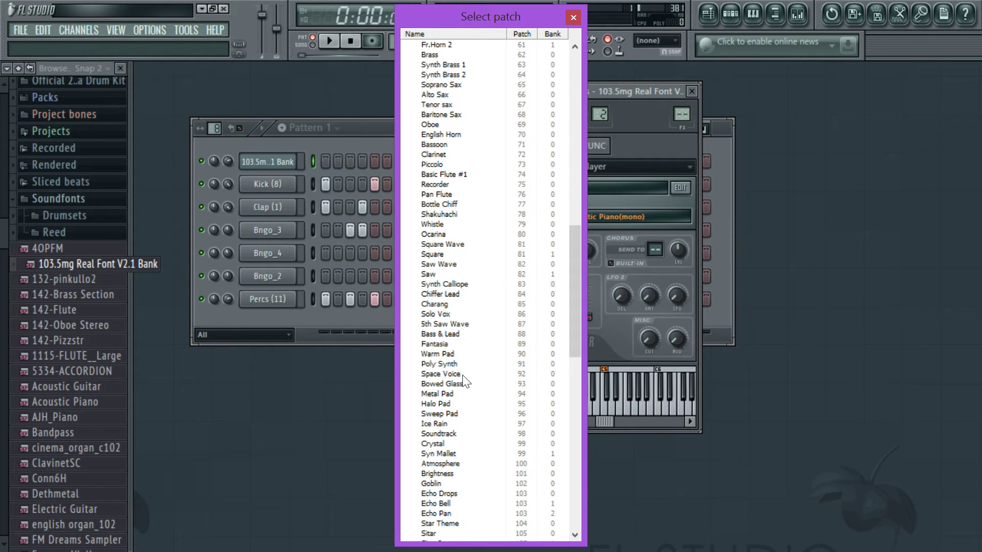
{"action": "scroll", "coordinate": [463, 382], "scroll_direction": "up", "scroll_amount": 1}
{"action": "scroll", "coordinate": [462, 409], "scroll_direction": "down", "scroll_amount": 8}
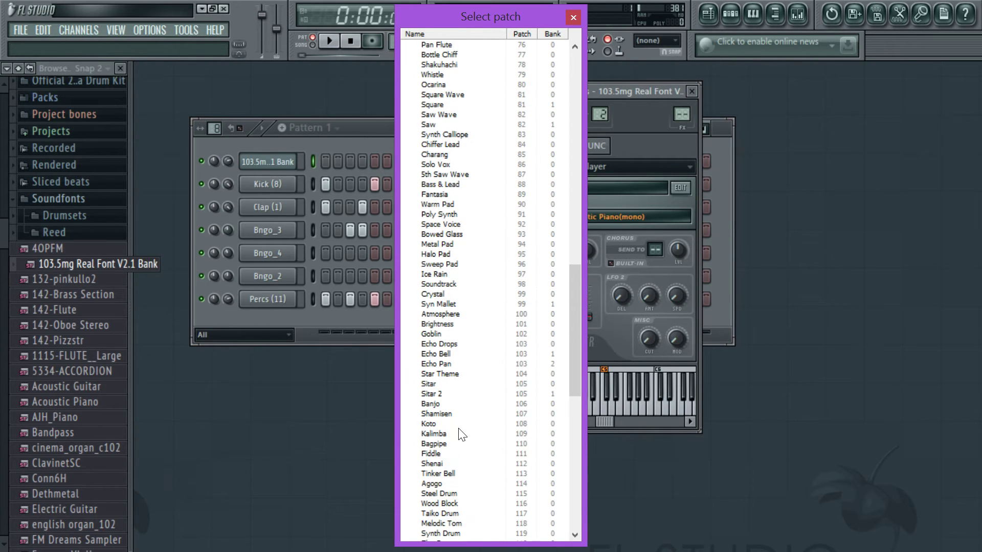
{"action": "scroll", "coordinate": [462, 434], "scroll_direction": "down", "scroll_amount": 2}
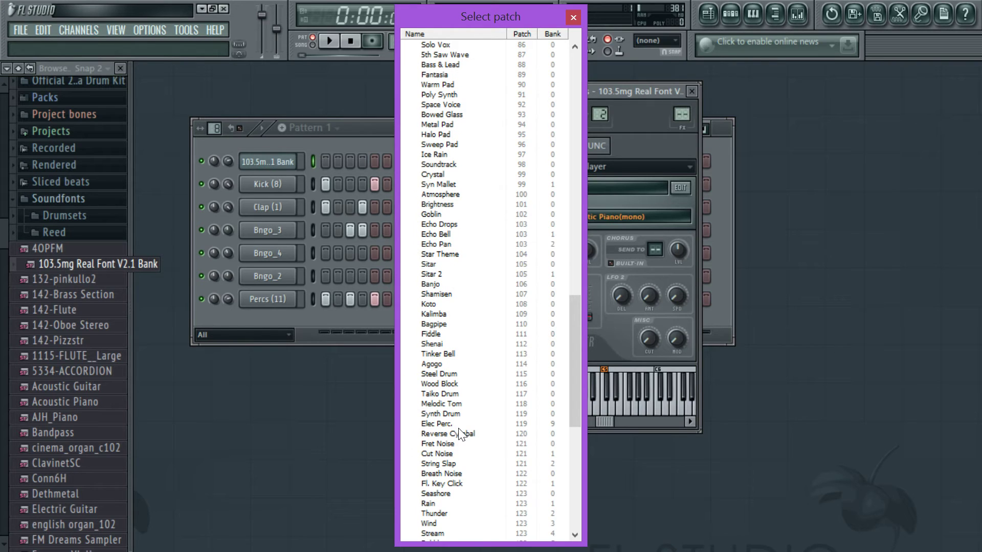
{"action": "scroll", "coordinate": [456, 174], "scroll_direction": "up", "scroll_amount": 4}
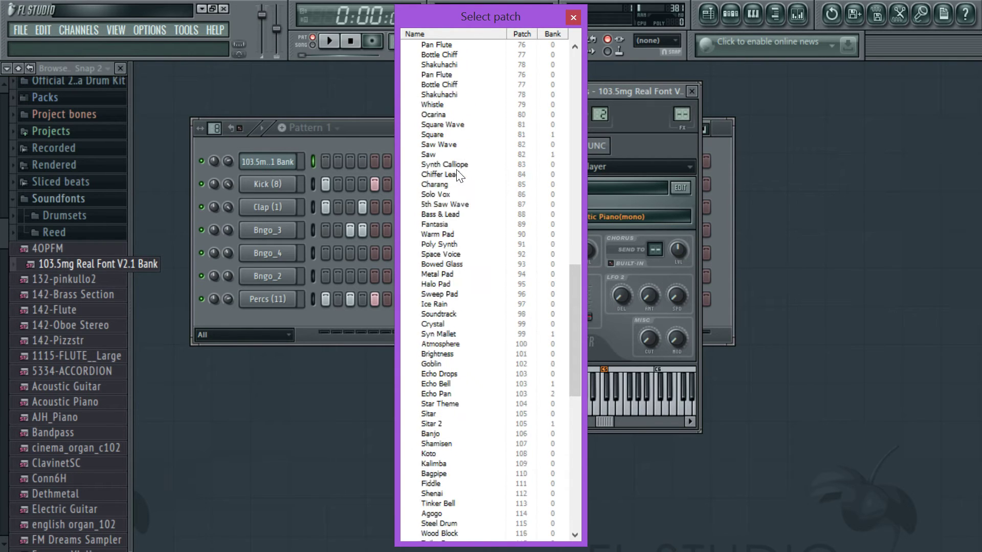
{"action": "scroll", "coordinate": [457, 173], "scroll_direction": "up", "scroll_amount": 15}
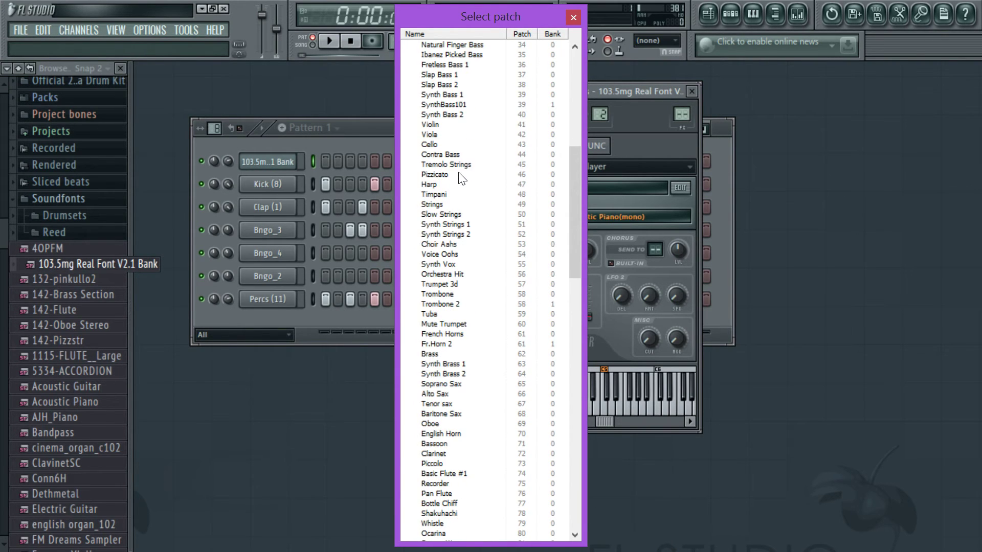
{"action": "scroll", "coordinate": [459, 174], "scroll_direction": "up", "scroll_amount": 6}
{"action": "left_click", "coordinate": [457, 164]}
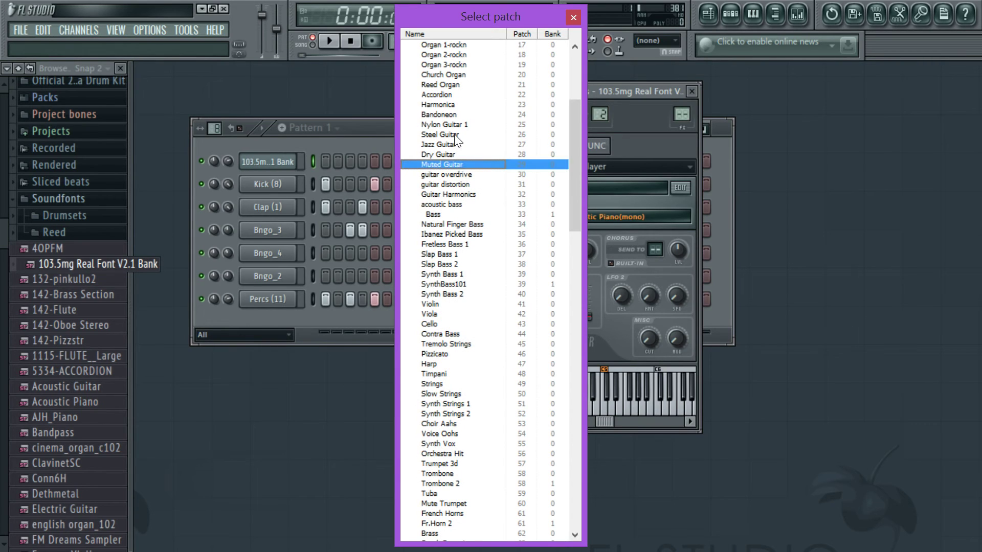
Set the instrument to patch 26 Steel Guitar, play the beat, and bring up the channel's menu
{"action": "double_click", "coordinate": [450, 135]}
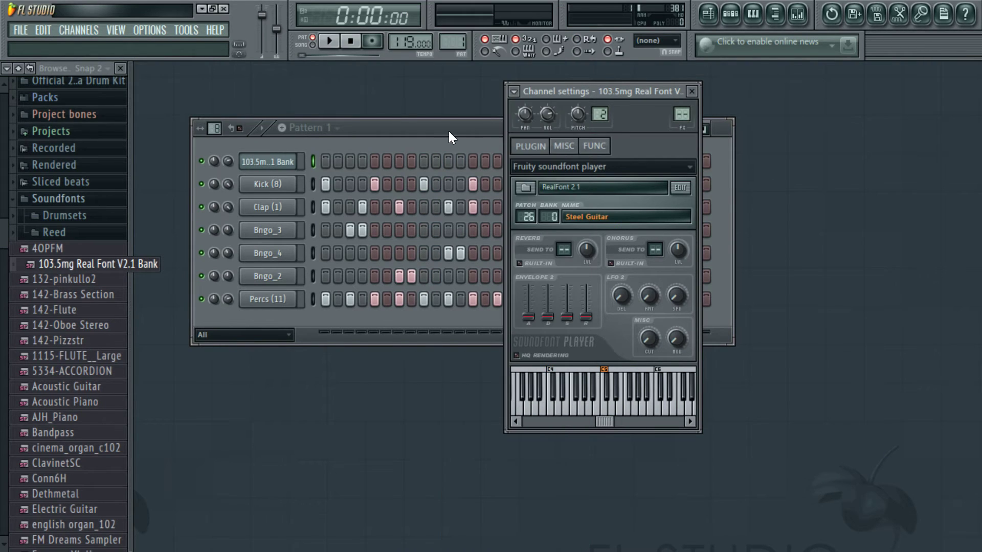
{"action": "key", "text": "space"}
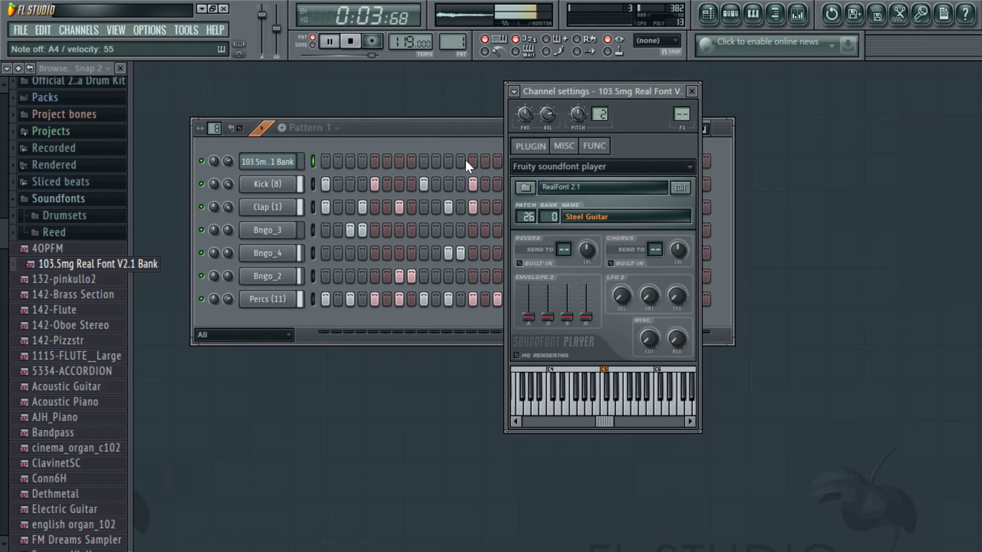
{"action": "key", "text": "space"}
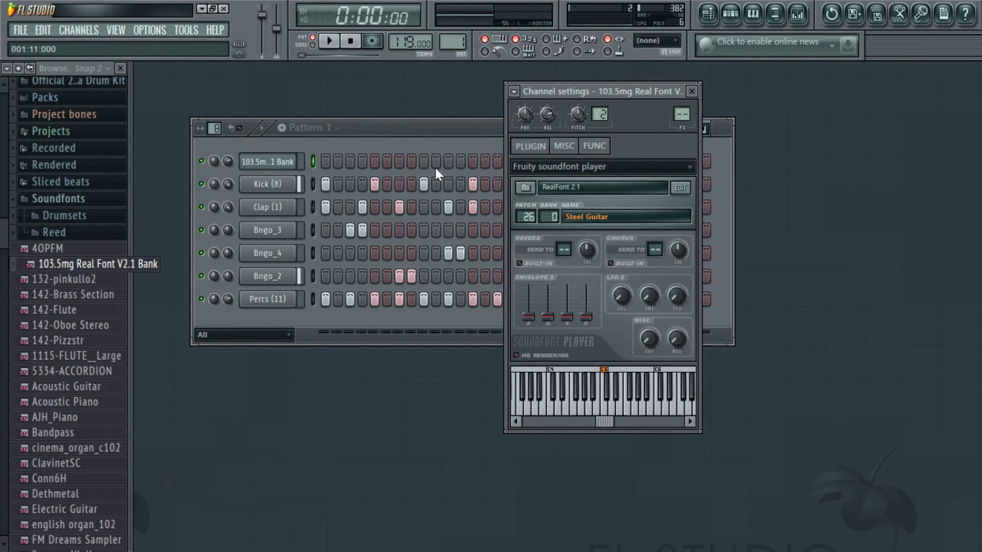
{"action": "right_click", "coordinate": [249, 159]}
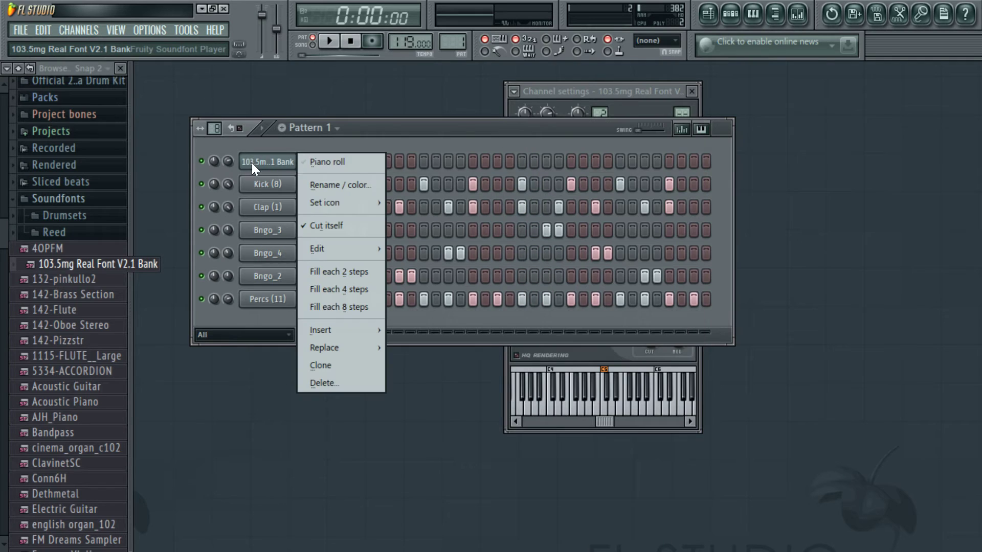
In the soundfont channel's piano roll, place two C5 notes at the start of the melody
{"action": "left_click", "coordinate": [335, 167]}
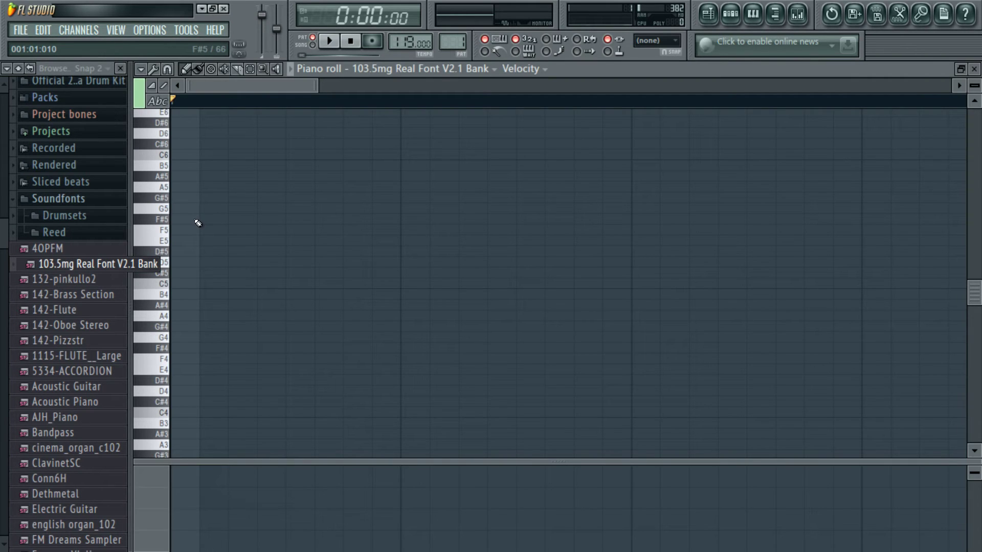
{"action": "key", "text": "z"}
{"action": "key", "text": "b"}
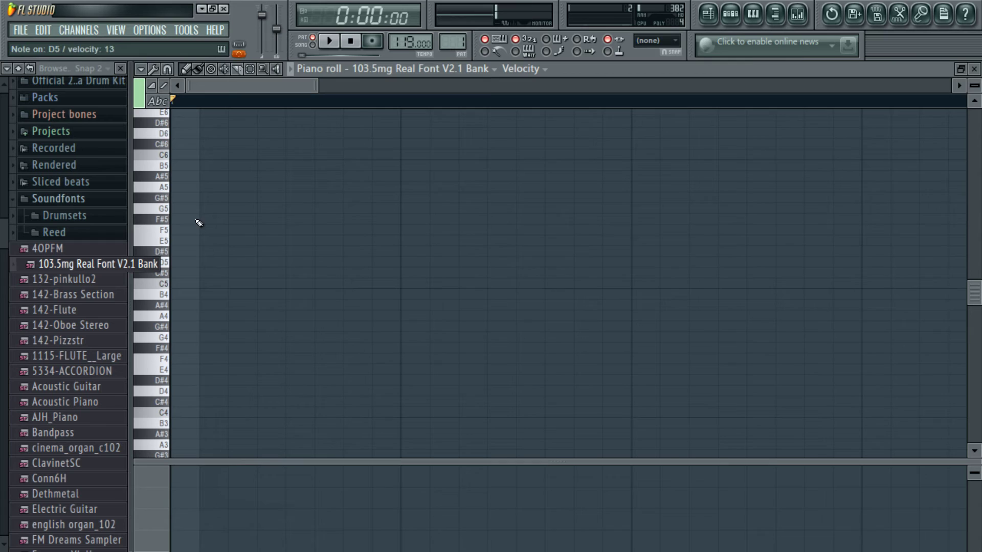
{"action": "key", "text": "q"}
{"action": "left_click", "coordinate": [175, 281]}
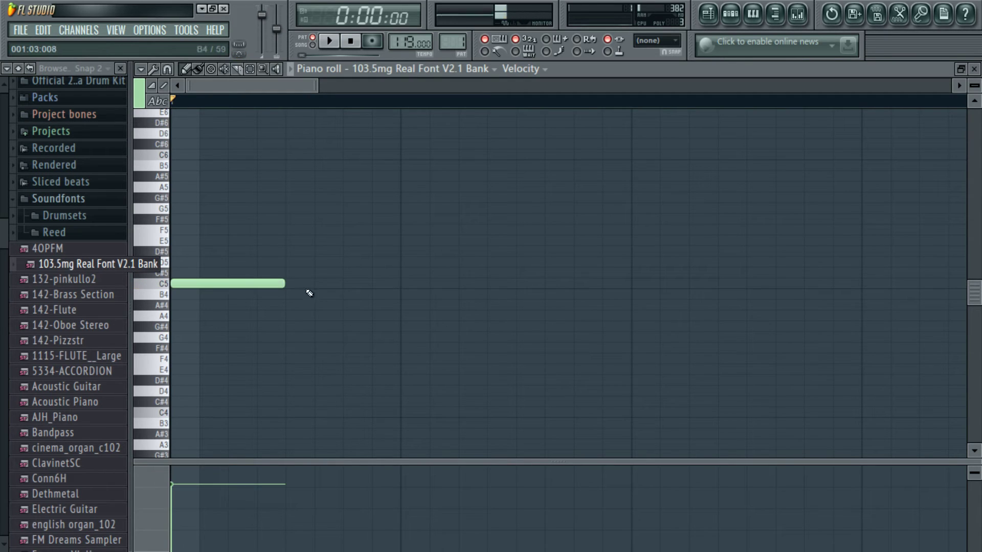
{"action": "mouse_move", "coordinate": [283, 283]}
{"action": "left_mouse_down"}
{"action": "mouse_move", "coordinate": [373, 284]}
{"action": "mouse_move", "coordinate": [285, 284]}
{"action": "left_mouse_up"}
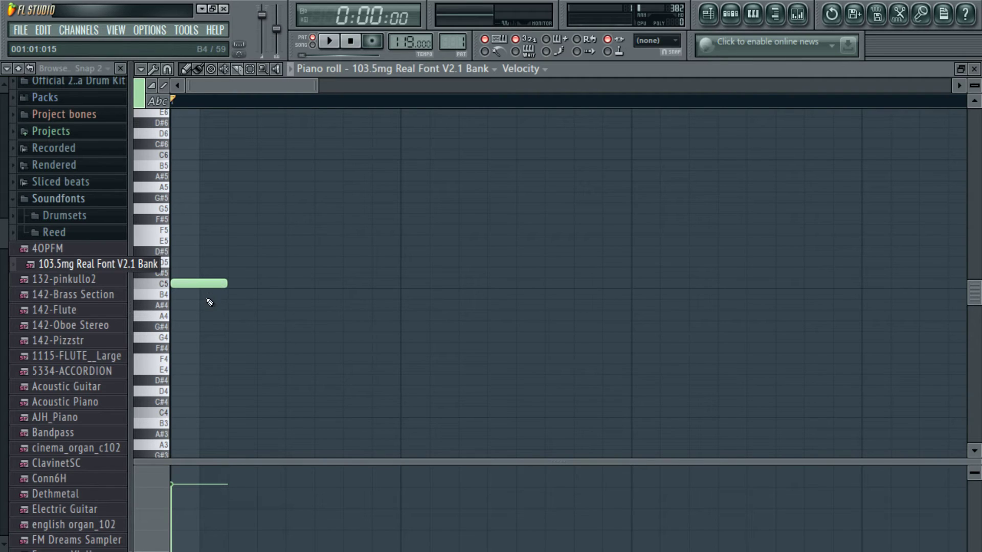
{"action": "left_click_drag", "start_coordinate": [228, 283], "coordinate": [257, 284]}
{"action": "left_click", "coordinate": [213, 284]}
{"action": "key", "text": "space"}
{"action": "key", "text": "space"}
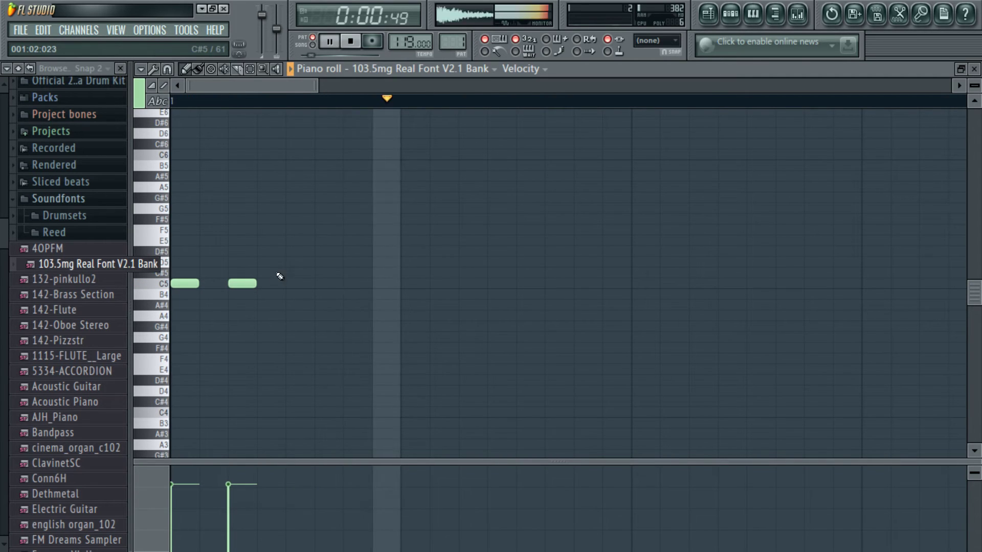
{"action": "key", "text": "space"}
Add an E5 note after the two C5s, followed by another C5
{"action": "left_click_drag", "start_coordinate": [287, 253], "coordinate": [326, 241]}
{"action": "key", "text": "space"}
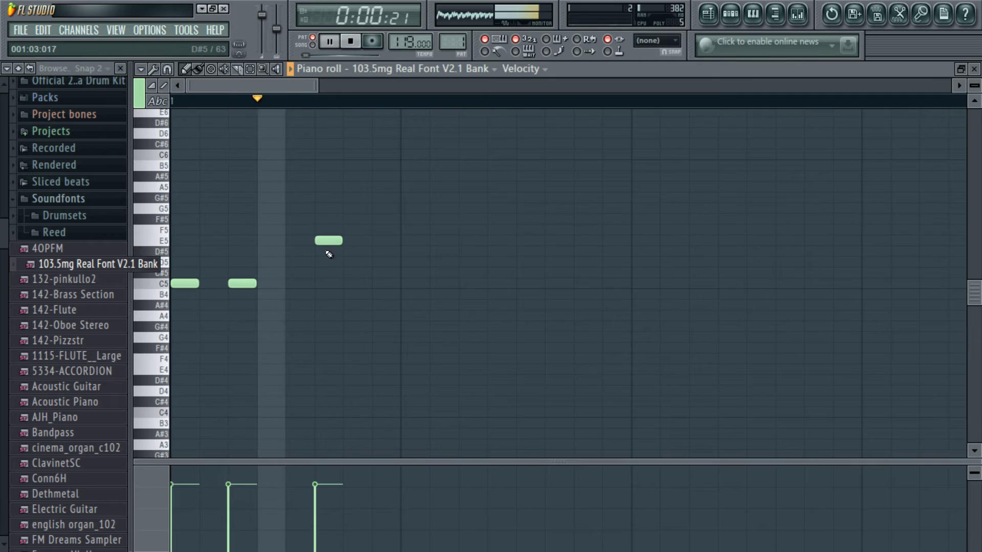
{"action": "key", "text": "space"}
{"action": "left_click", "coordinate": [322, 231]}
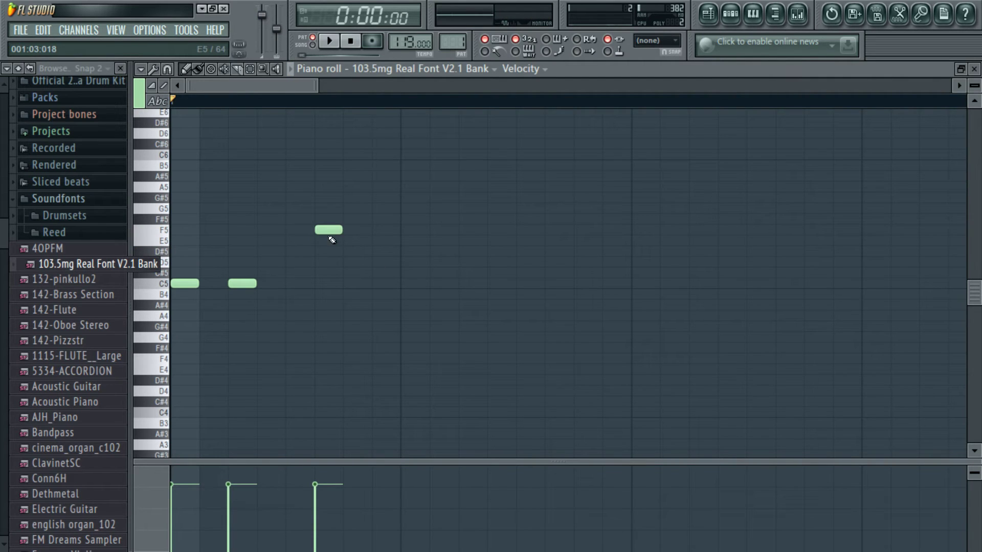
{"action": "left_click_drag", "start_coordinate": [330, 231], "coordinate": [358, 241]}
{"action": "key", "text": "space"}
{"action": "key", "text": "space"}
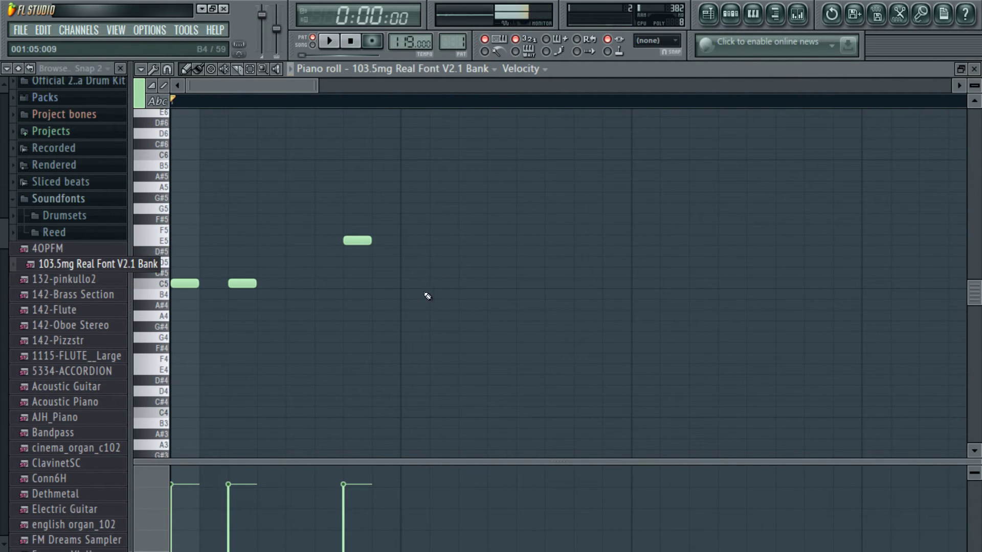
{"action": "left_click", "coordinate": [407, 283]}
Finish the phrase with a G4 note and an A4 note, previewing the melody
{"action": "key", "text": "space"}
{"action": "key", "text": "space"}
{"action": "left_click", "coordinate": [491, 326]}
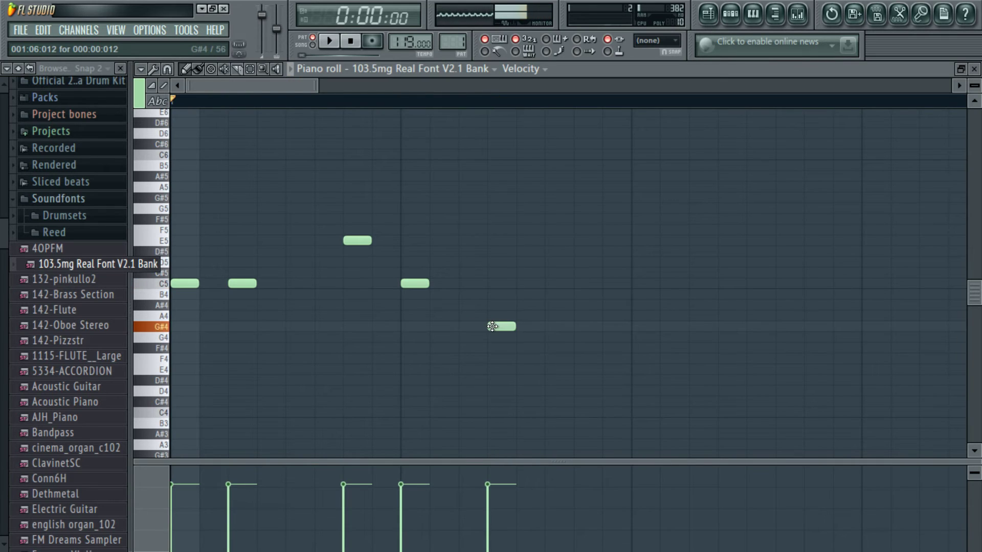
{"action": "left_click_drag", "start_coordinate": [492, 327], "coordinate": [551, 338]}
{"action": "key", "text": "space"}
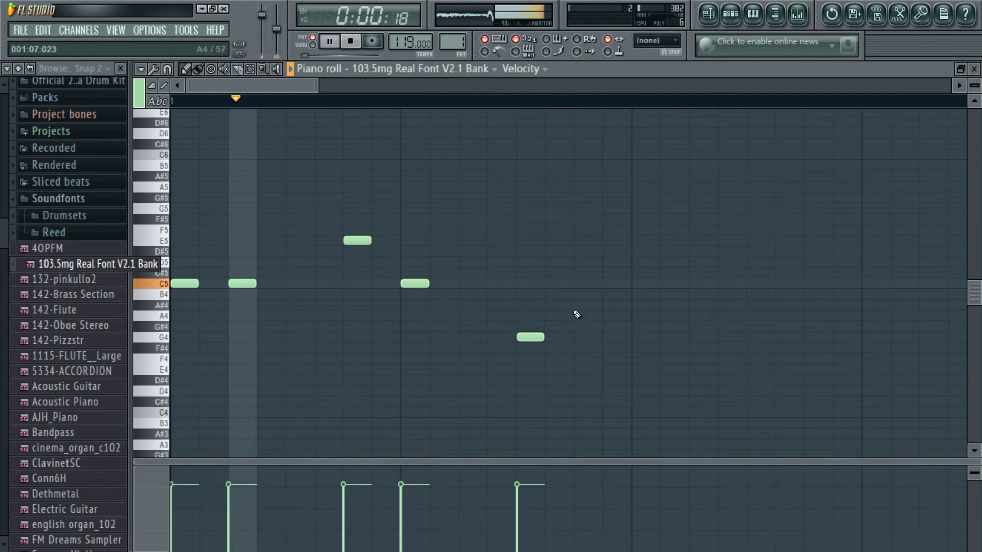
{"action": "left_click", "coordinate": [574, 284]}
{"action": "mouse_move", "coordinate": [574, 285]}
{"action": "left_mouse_down"}
{"action": "mouse_move", "coordinate": [574, 316]}
{"action": "mouse_move", "coordinate": [570, 293]}
{"action": "left_mouse_up"}
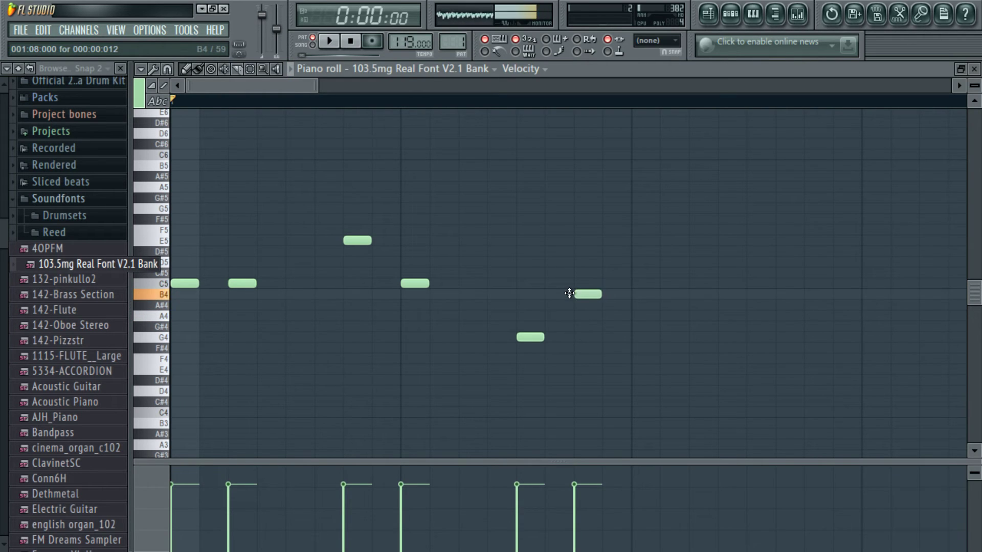
{"action": "key", "text": "space"}
{"action": "key", "text": "space"}
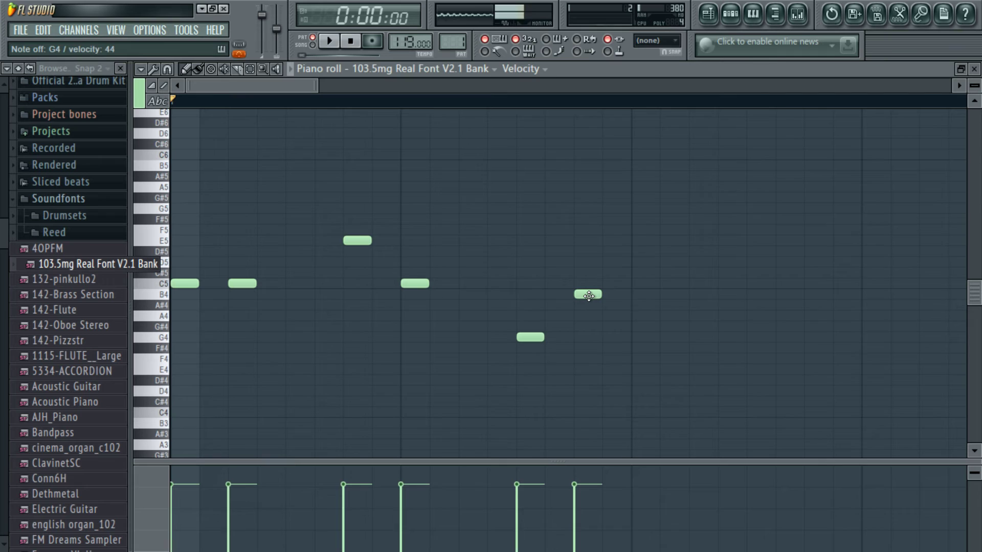
{"action": "left_click_drag", "start_coordinate": [589, 296], "coordinate": [637, 326]}
{"action": "key", "text": "space"}
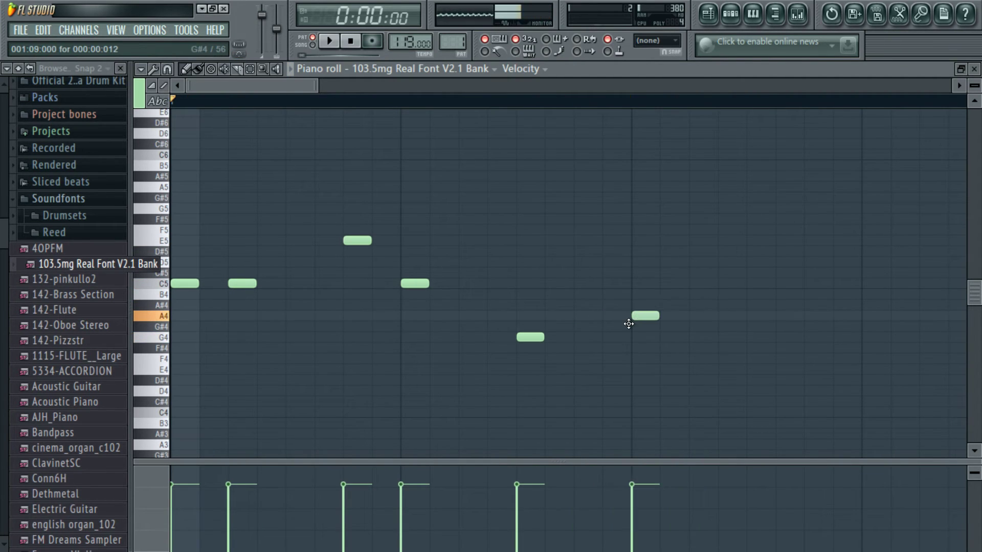
{"action": "key", "text": "space"}
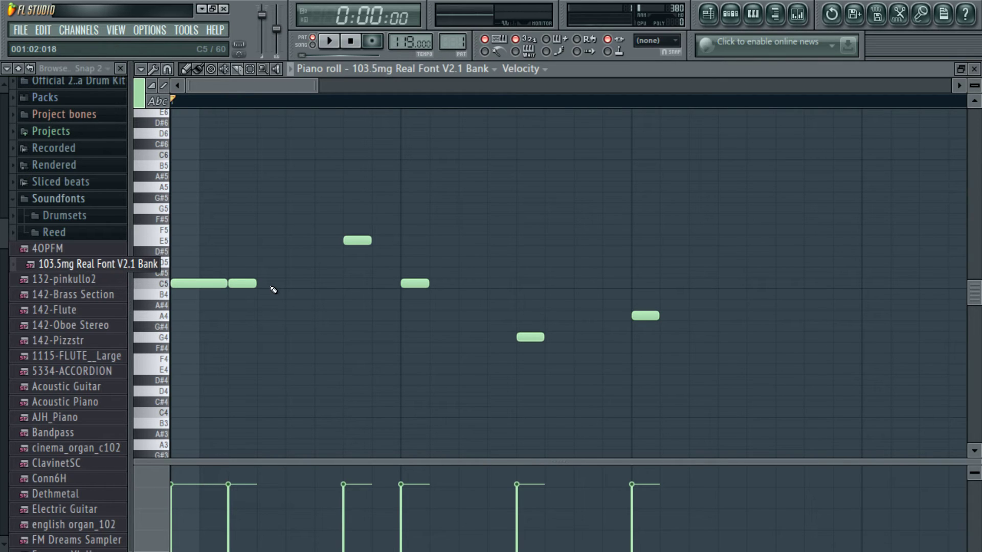
Lengthen the second C5 and the G4, and stretch the last A4 note to three beats
{"action": "left_click_drag", "start_coordinate": [255, 285], "coordinate": [329, 285]}
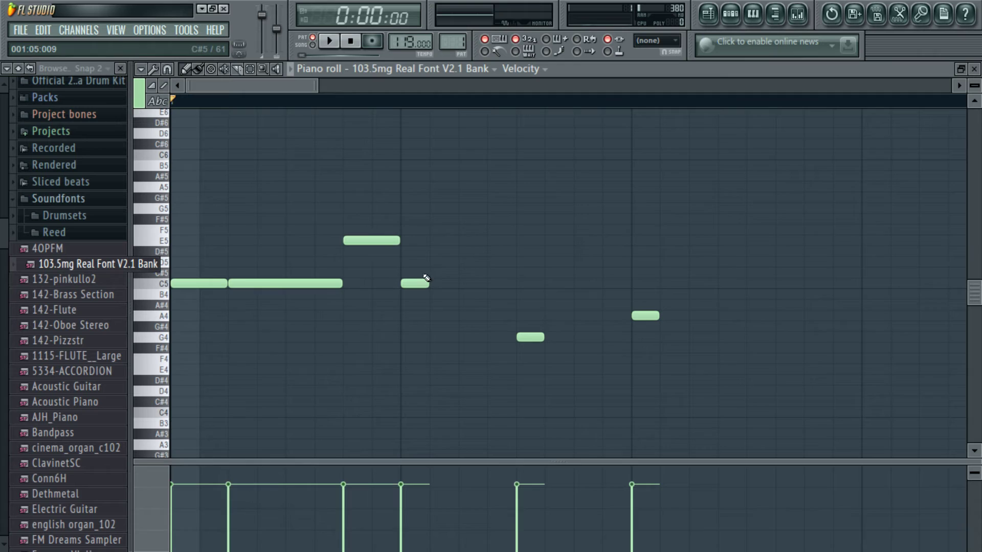
{"action": "key", "text": "space"}
{"action": "key", "text": "space"}
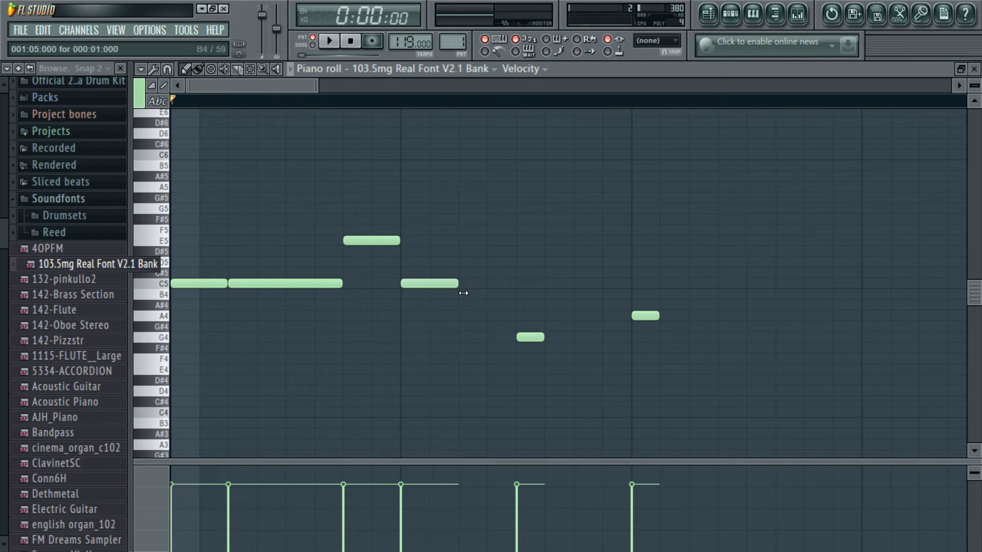
{"action": "key", "text": "space"}
{"action": "key", "text": "space"}
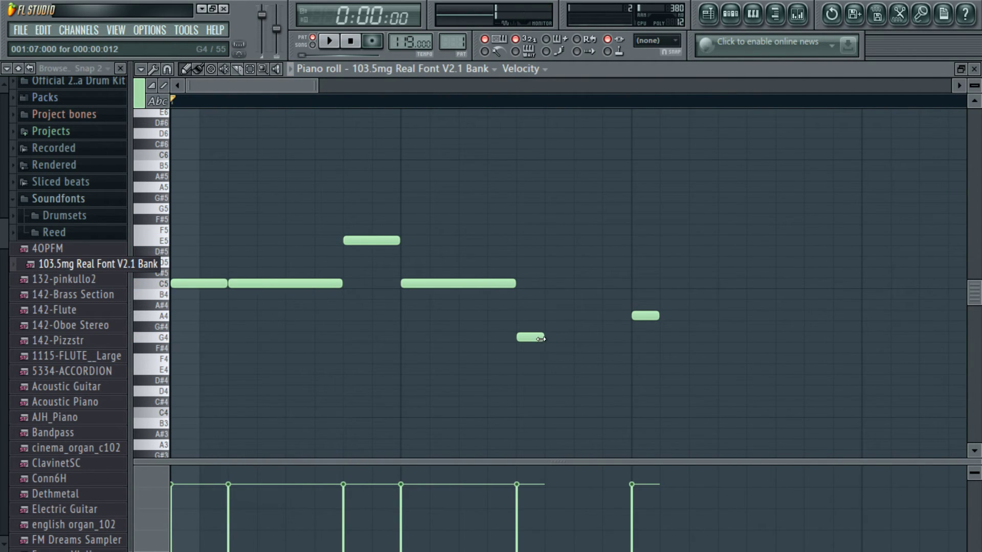
{"action": "left_click_drag", "start_coordinate": [543, 337], "coordinate": [570, 343]}
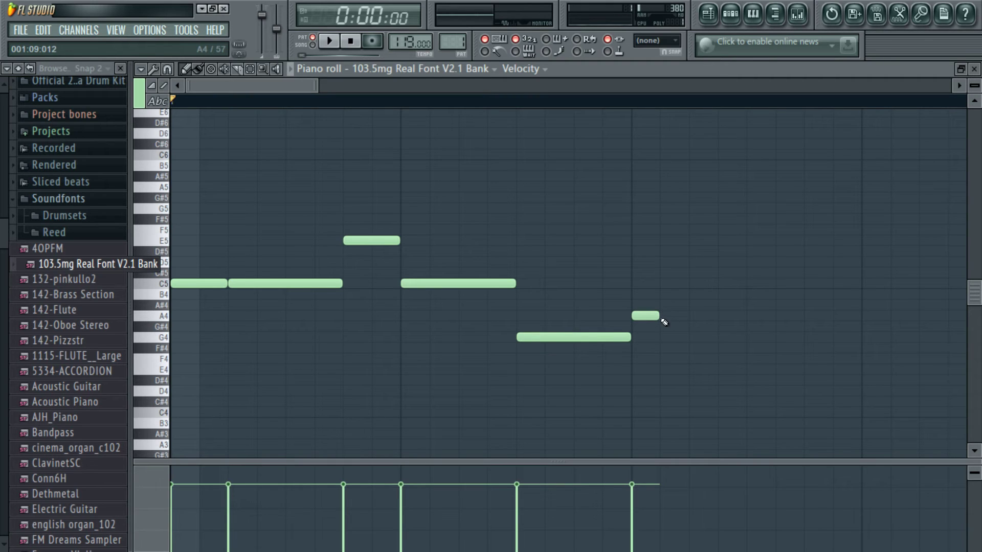
{"action": "left_click_drag", "start_coordinate": [657, 320], "coordinate": [869, 326]}
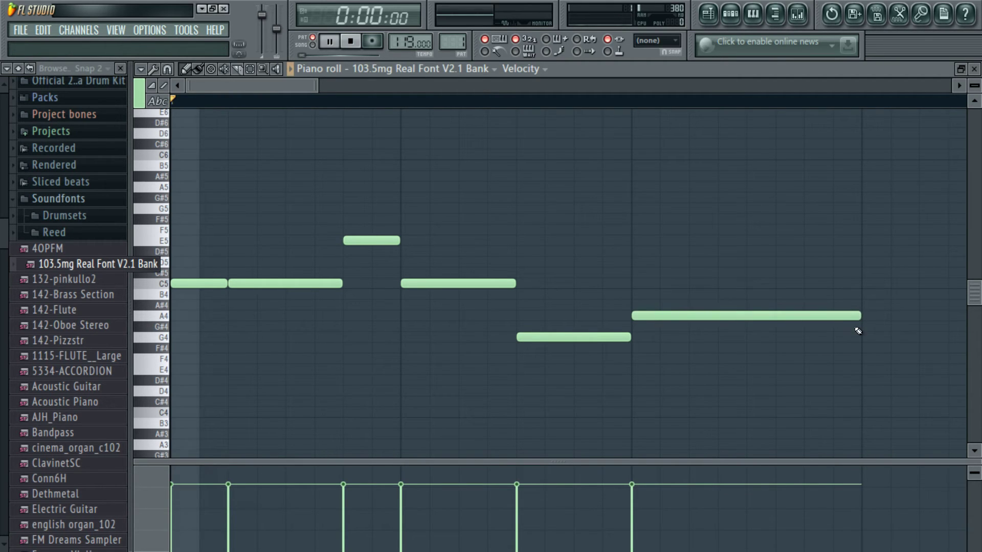
{"action": "key", "text": "space"}
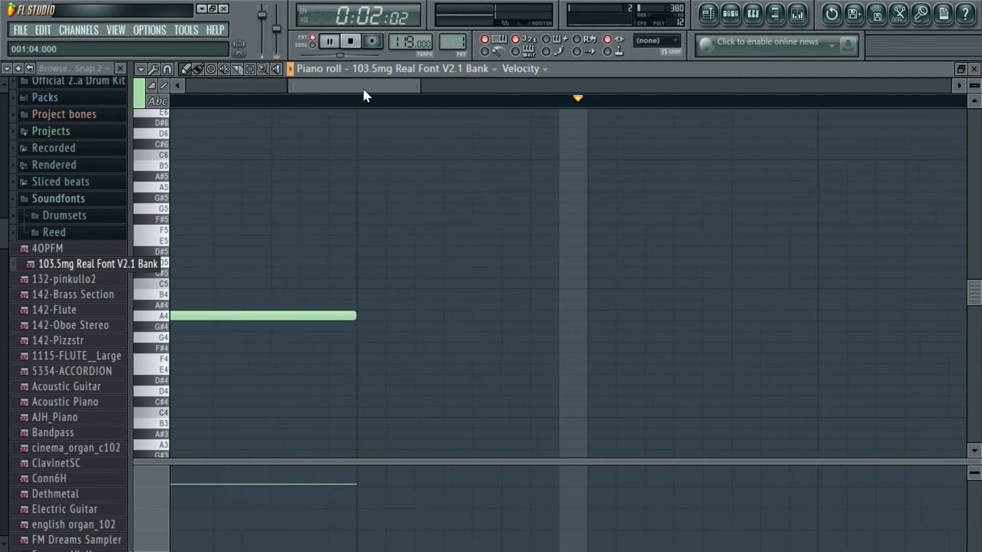
Add a single-step B4 note after the A4 to start the next phrase
{"action": "key", "text": "space"}
{"action": "mouse_move", "coordinate": [583, 313]}
{"action": "left_mouse_down"}
{"action": "mouse_move", "coordinate": [581, 278]}
{"action": "mouse_move", "coordinate": [577, 295]}
{"action": "left_mouse_up"}
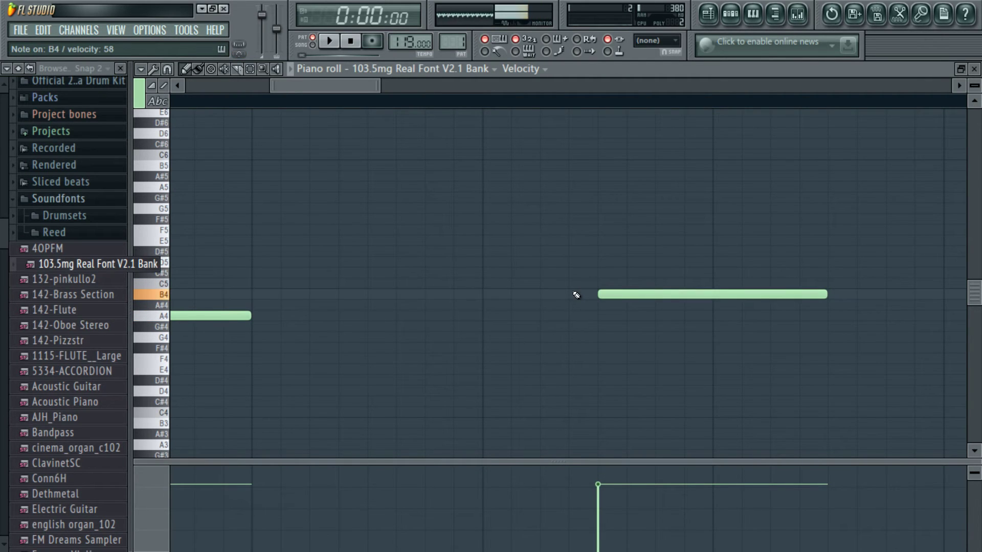
{"action": "left_click", "coordinate": [823, 295]}
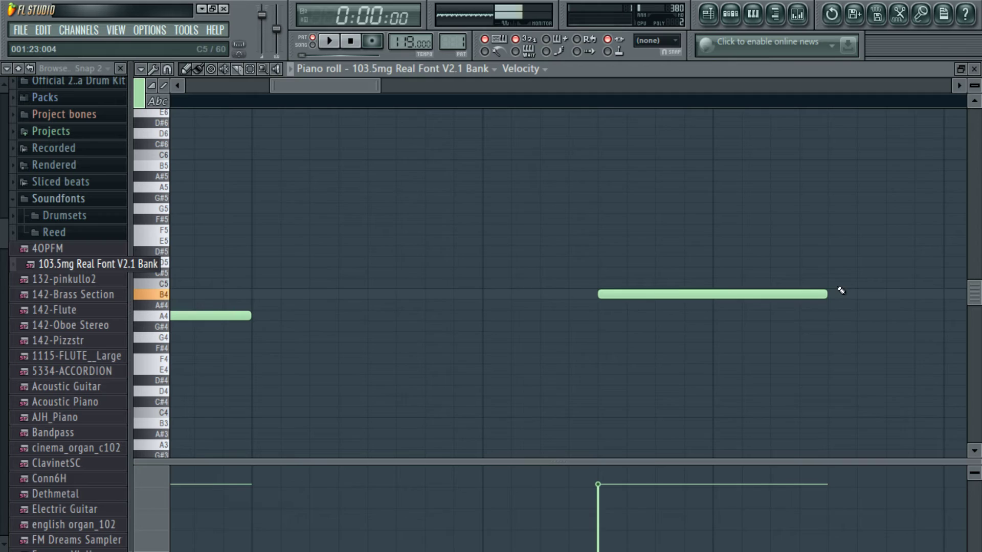
{"action": "left_click_drag", "start_coordinate": [827, 296], "coordinate": [667, 306]}
{"action": "key", "text": "space"}
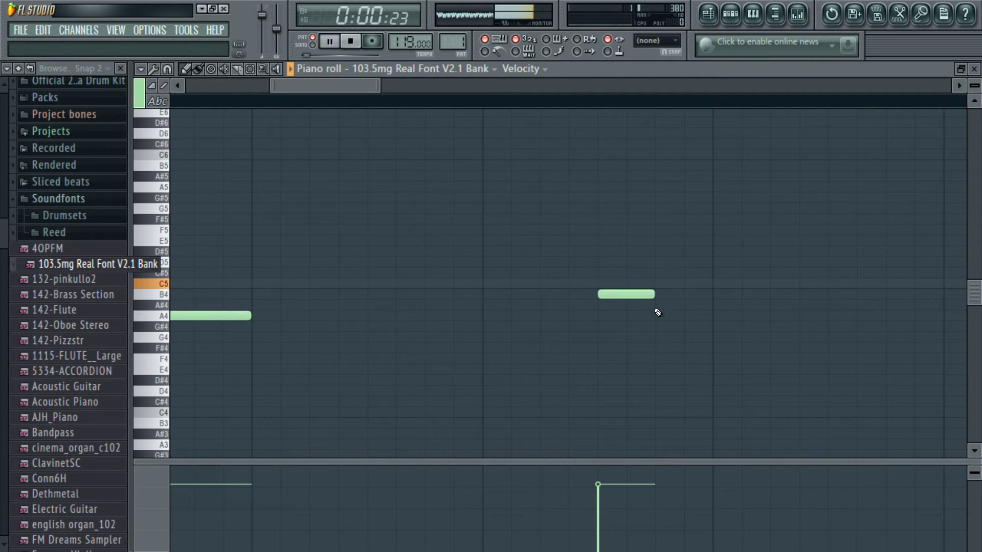
{"action": "key", "text": "space"}
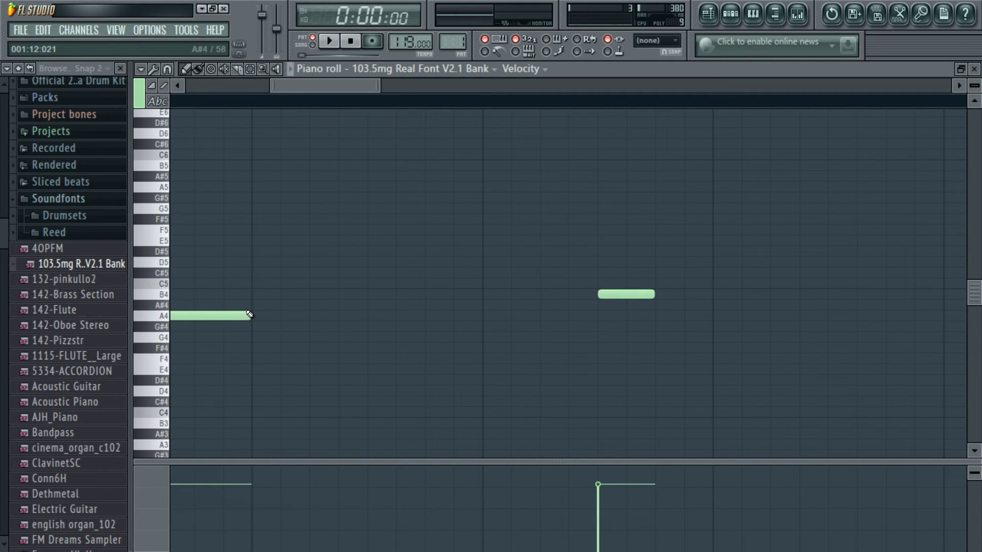
Stretch the A4 note up to the B4 and place a short D5 after it
{"action": "left_click_drag", "start_coordinate": [248, 320], "coordinate": [586, 328]}
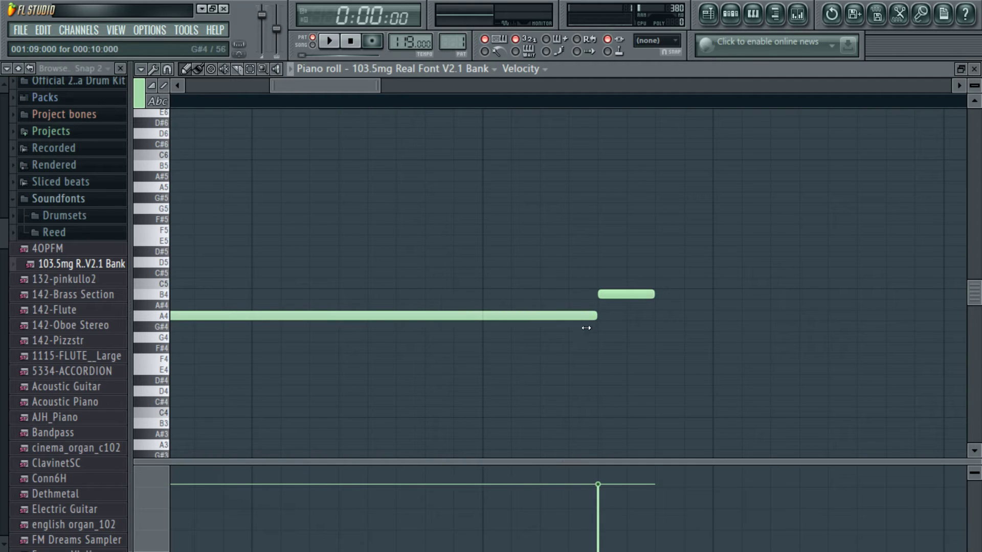
{"action": "key", "text": "space"}
{"action": "scroll", "coordinate": [511, 194], "scroll_direction": "down", "scroll_amount": 3}
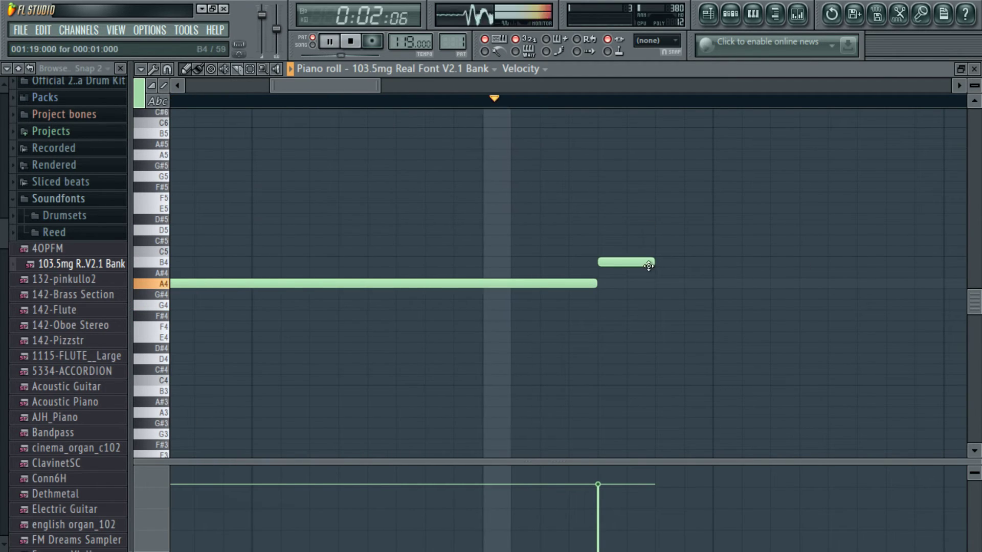
{"action": "key", "text": "space"}
{"action": "left_click", "coordinate": [661, 232]}
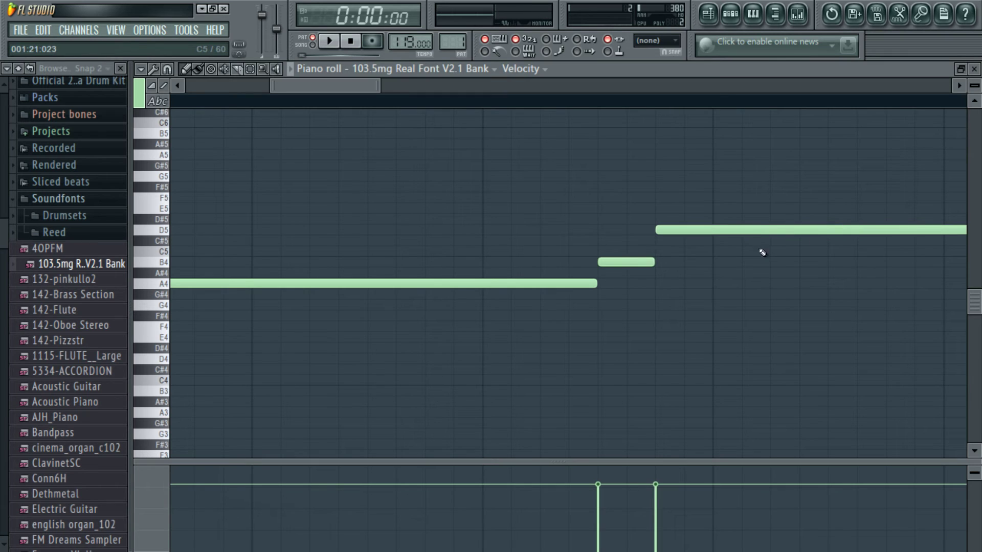
{"action": "right_click", "coordinate": [748, 236]}
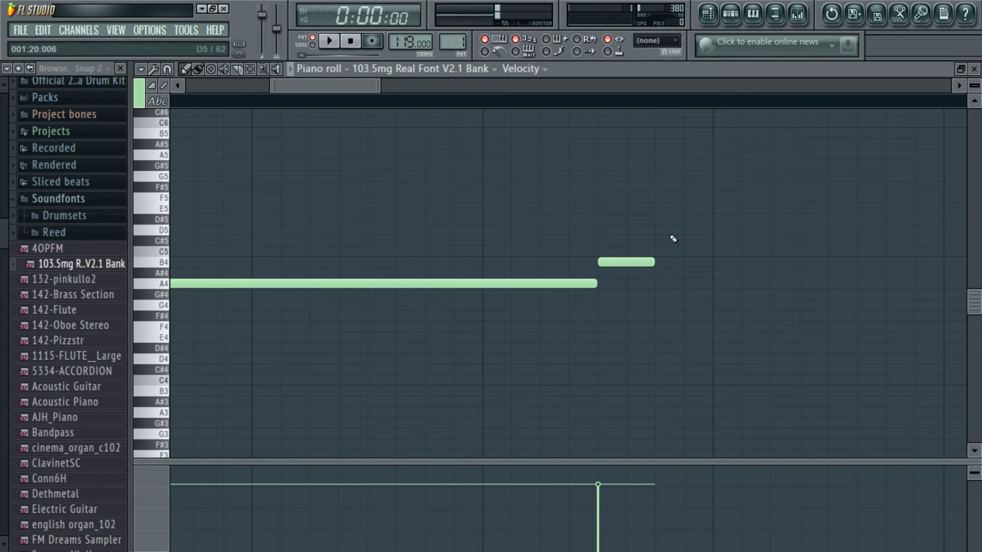
{"action": "left_click", "coordinate": [660, 230]}
{"action": "key", "text": "space"}
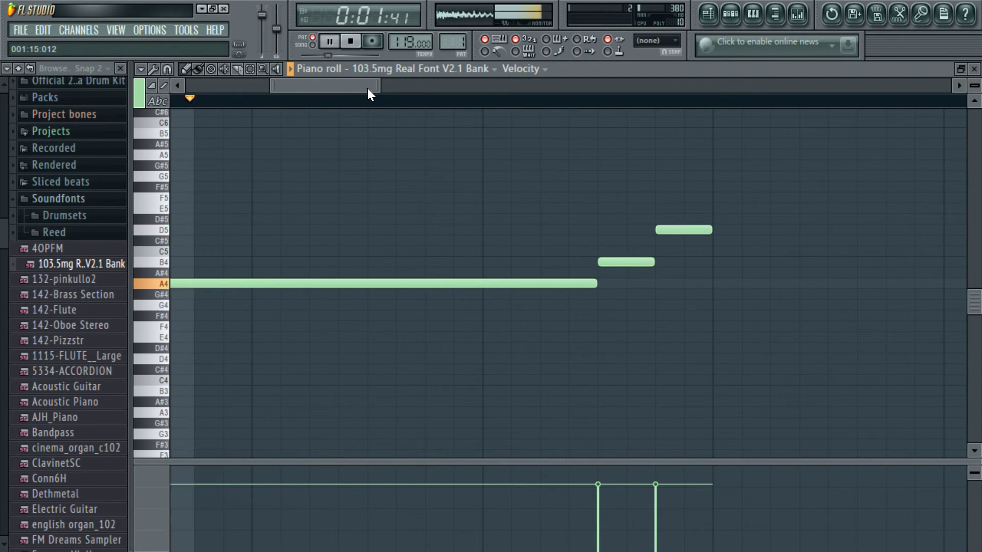
Draw a B4, a G4 and an A4 note after the D5 note and play the phrase
{"action": "key", "text": "space"}
{"action": "left_click_drag", "start_coordinate": [401, 276], "coordinate": [397, 262]}
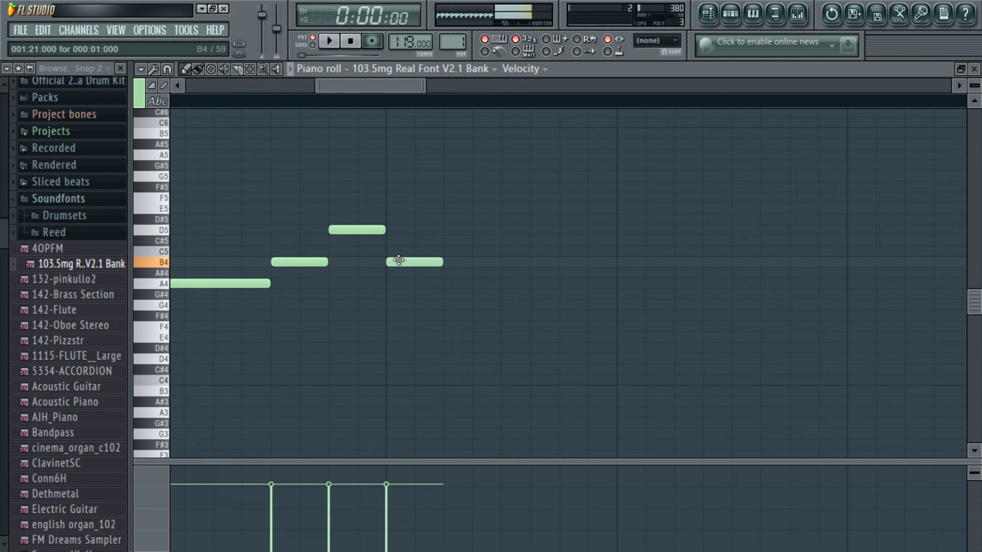
{"action": "left_click", "coordinate": [446, 306]}
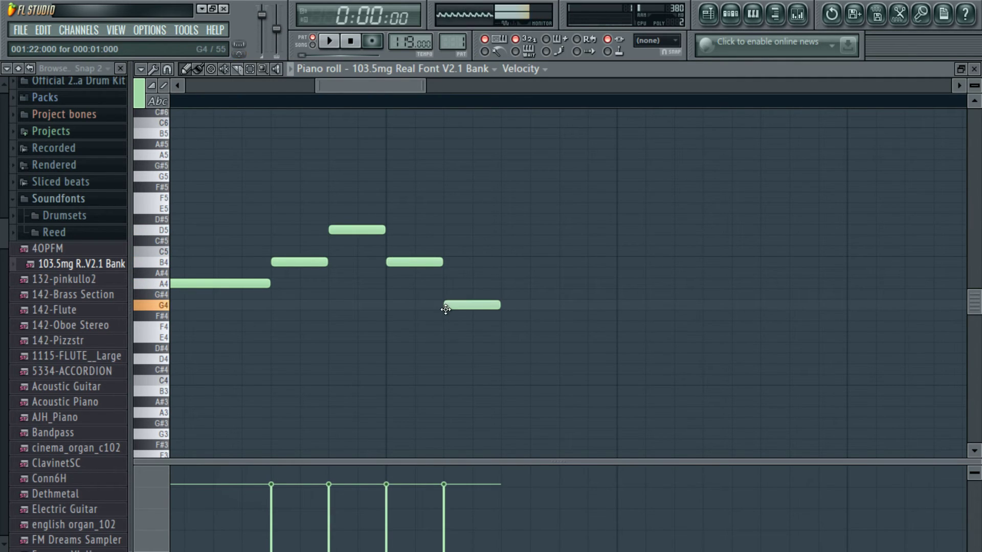
{"action": "left_click", "coordinate": [511, 283]}
{"action": "key", "text": "space"}
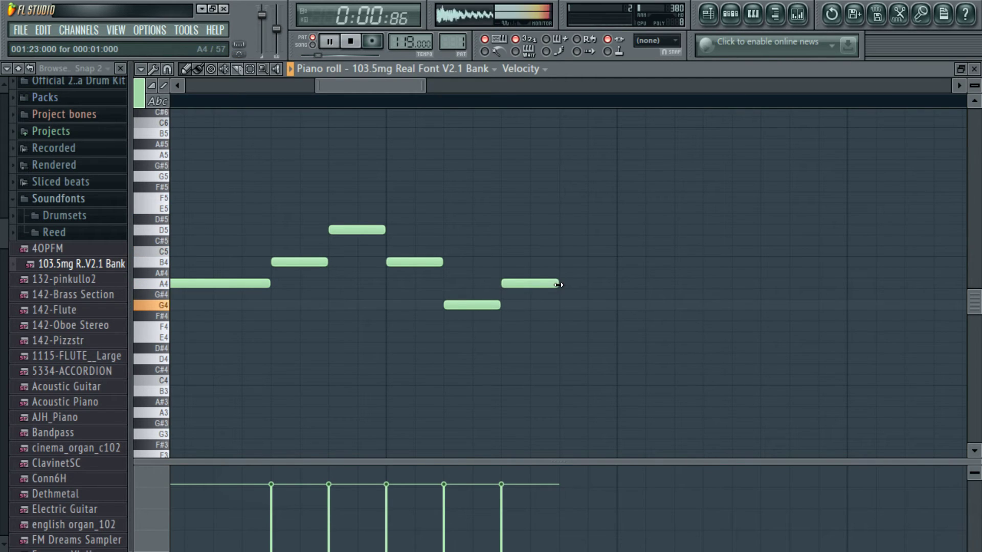
Stretch the last A4 into a long note, shift G4 later and shorten the first A4
{"action": "left_click_drag", "start_coordinate": [560, 282], "coordinate": [934, 283]}
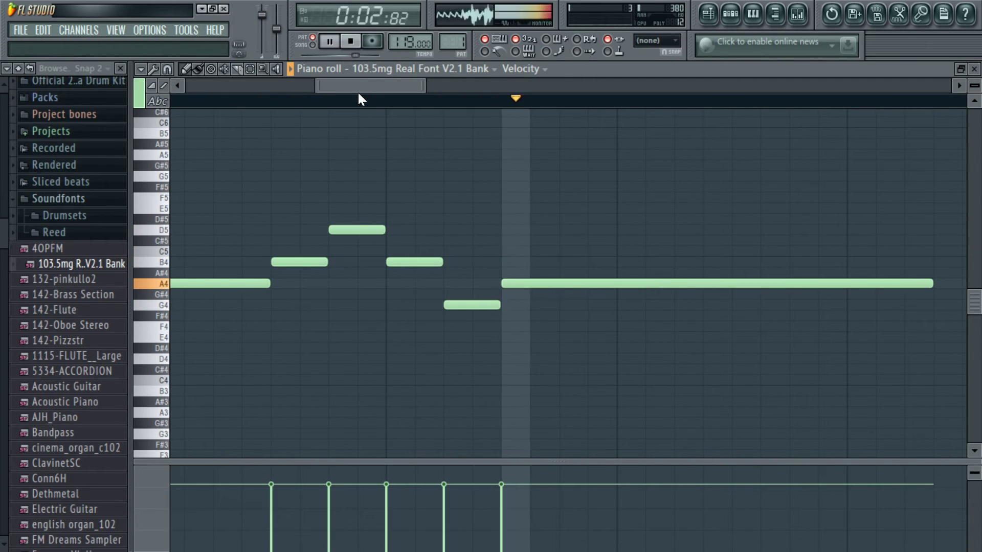
{"action": "key", "text": "space"}
{"action": "left_click_drag", "start_coordinate": [467, 309], "coordinate": [539, 283]}
{"action": "key", "text": "space"}
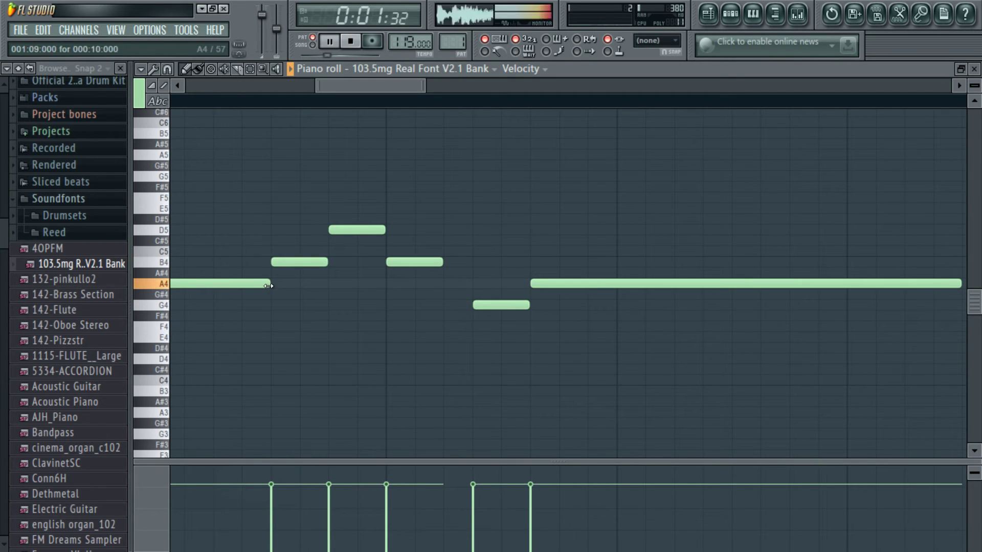
{"action": "left_click_drag", "start_coordinate": [269, 285], "coordinate": [240, 284]}
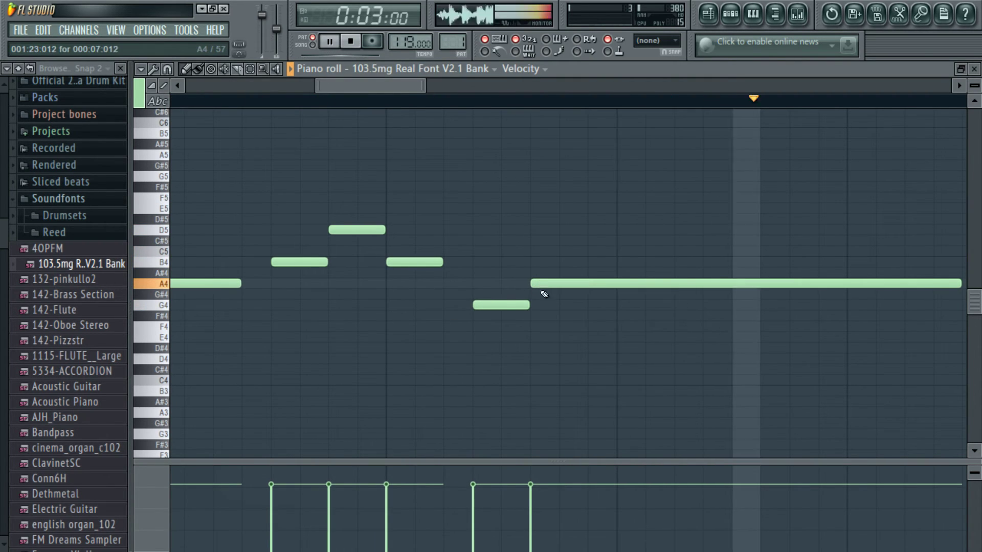
{"action": "key", "text": "space"}
{"action": "left_click_drag", "start_coordinate": [503, 306], "coordinate": [644, 284]}
Retime G4 by a step, lengthen the second B4 and shorten the long A4 slightly
{"action": "key", "text": "space"}
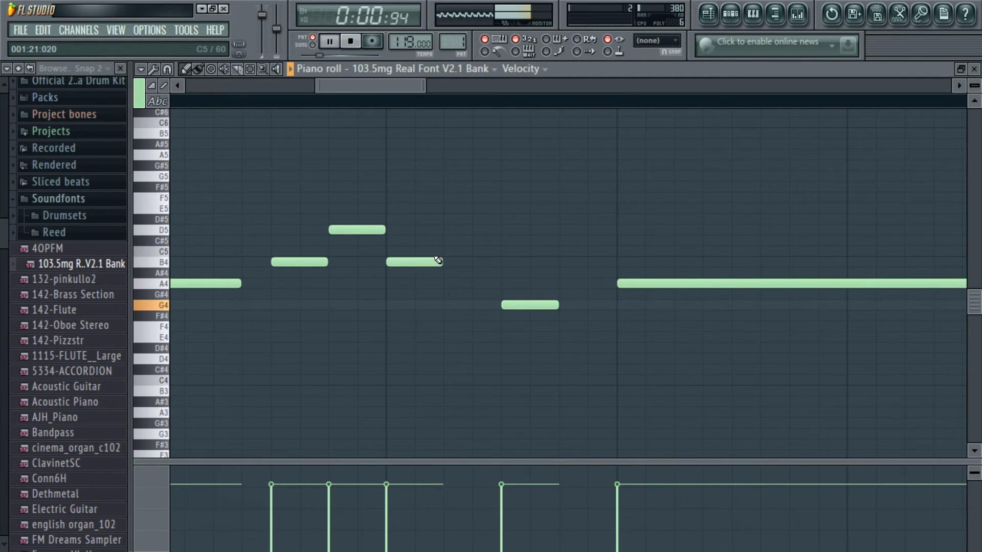
{"action": "left_click_drag", "start_coordinate": [530, 306], "coordinate": [559, 306]}
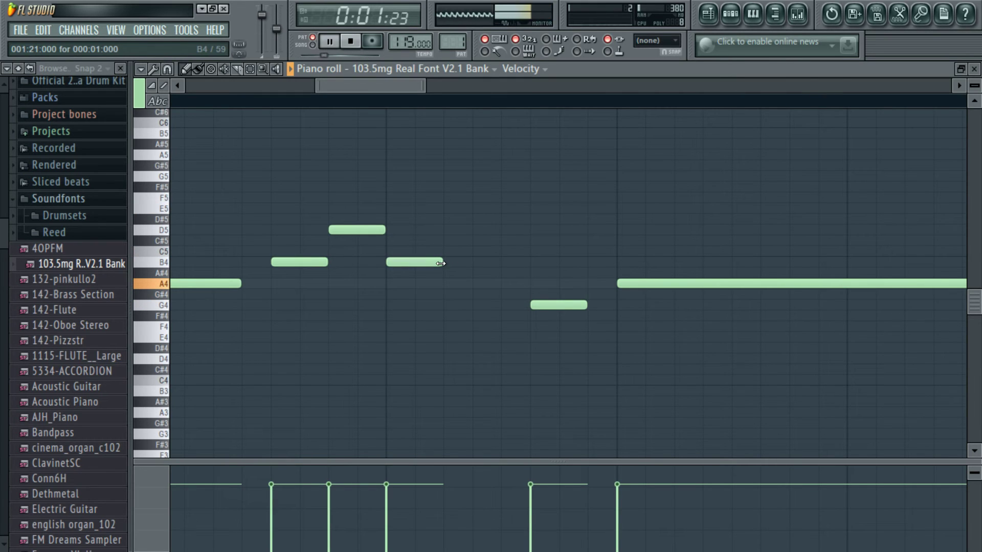
{"action": "left_click_drag", "start_coordinate": [442, 262], "coordinate": [507, 268]}
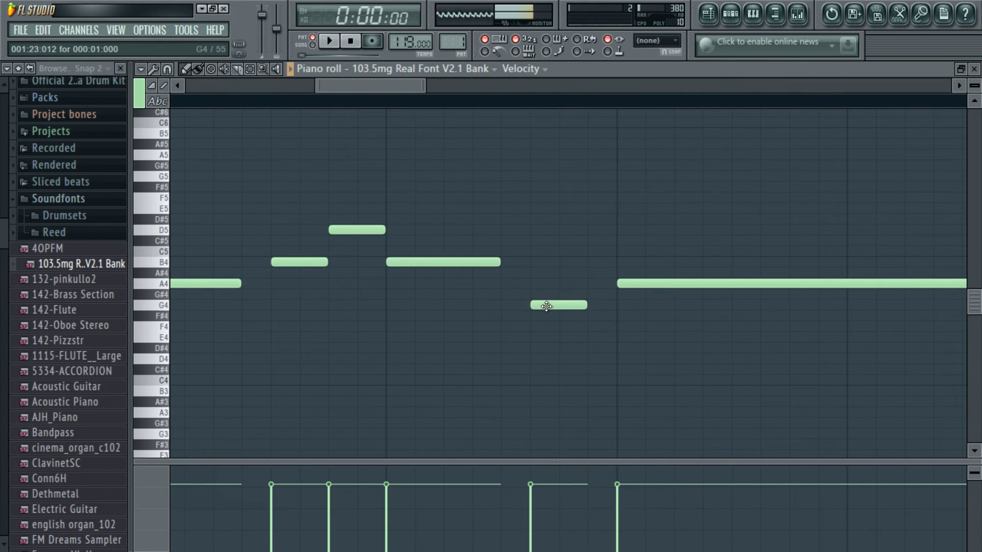
{"action": "left_click_drag", "start_coordinate": [544, 305], "coordinate": [618, 306]}
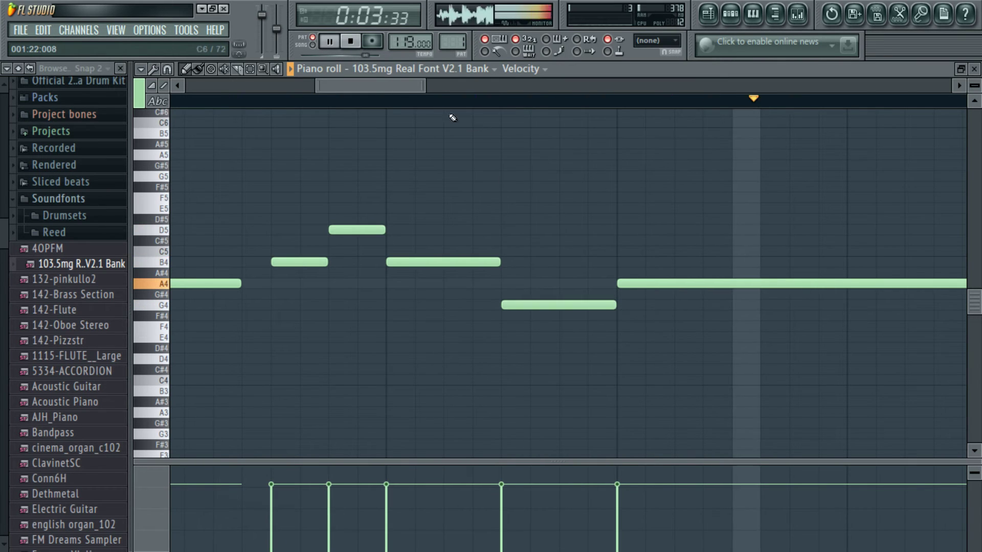
{"action": "left_click_drag", "start_coordinate": [395, 87], "coordinate": [436, 100]}
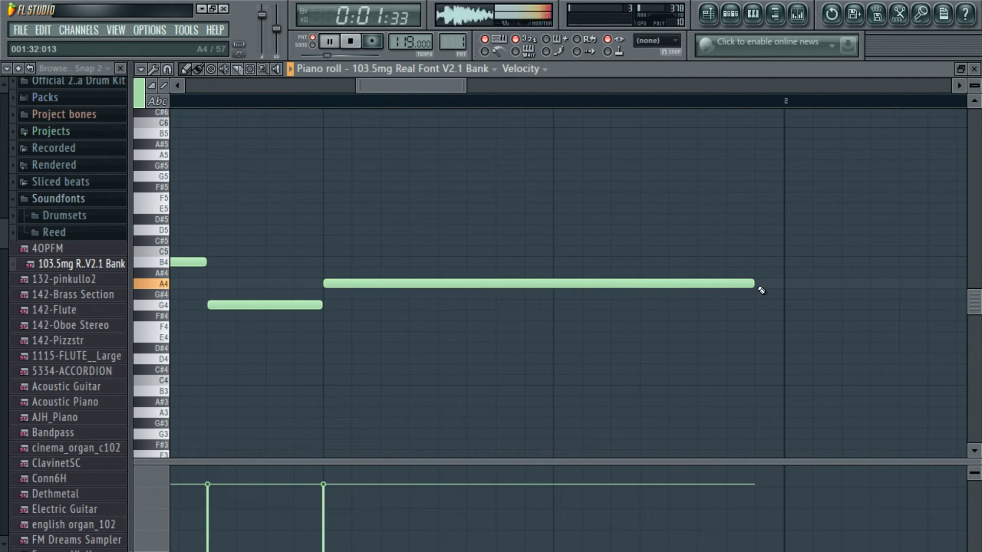
{"action": "left_click_drag", "start_coordinate": [753, 286], "coordinate": [727, 285]}
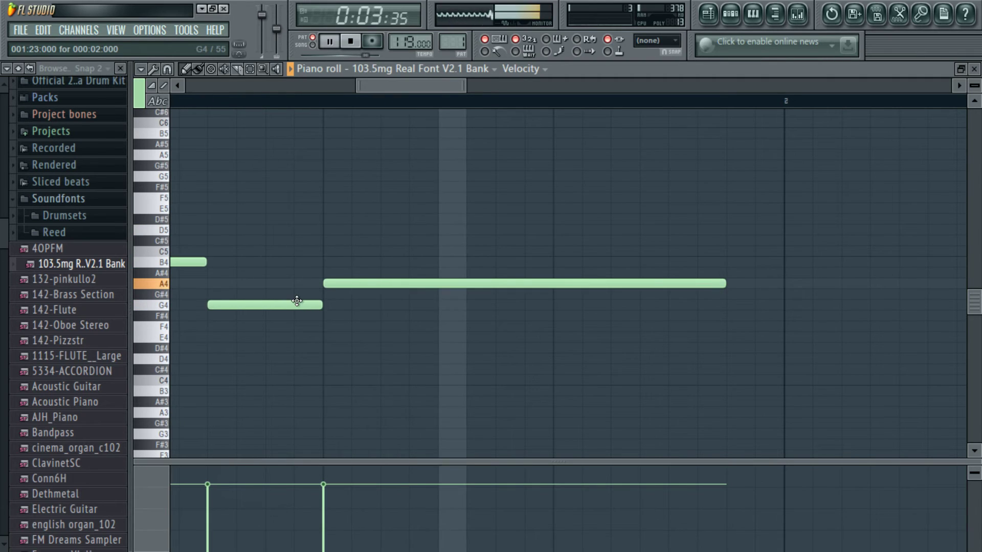
{"action": "key", "text": "space"}
Add a closing G4 after the long A4, removing a stray G#4 and an extra A4
{"action": "mouse_move", "coordinate": [660, 316]}
{"action": "left_mouse_down"}
{"action": "mouse_move", "coordinate": [661, 294]}
{"action": "mouse_move", "coordinate": [662, 306]}
{"action": "mouse_move", "coordinate": [698, 295]}
{"action": "mouse_move", "coordinate": [732, 295]}
{"action": "mouse_move", "coordinate": [741, 306]}
{"action": "mouse_move", "coordinate": [716, 286]}
{"action": "mouse_move", "coordinate": [667, 284]}
{"action": "left_mouse_up"}
{"action": "key", "text": "space"}
{"action": "right_click", "coordinate": [738, 297]}
{"action": "left_click", "coordinate": [726, 284]}
{"action": "right_click", "coordinate": [726, 286]}
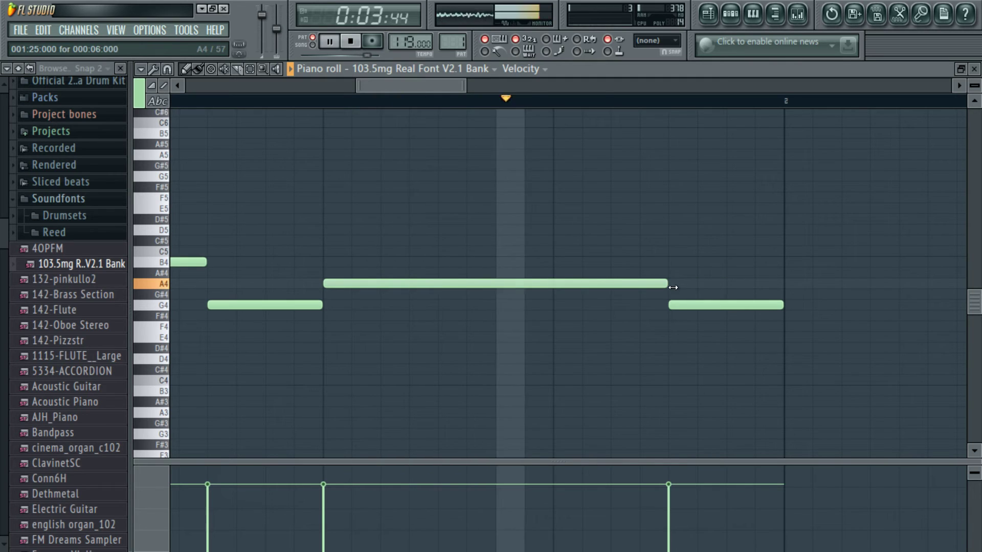
Return to the step sequencer and insert a 3x Osc channel from the soundfont channel's Insert menu
{"action": "key", "text": "F7"}
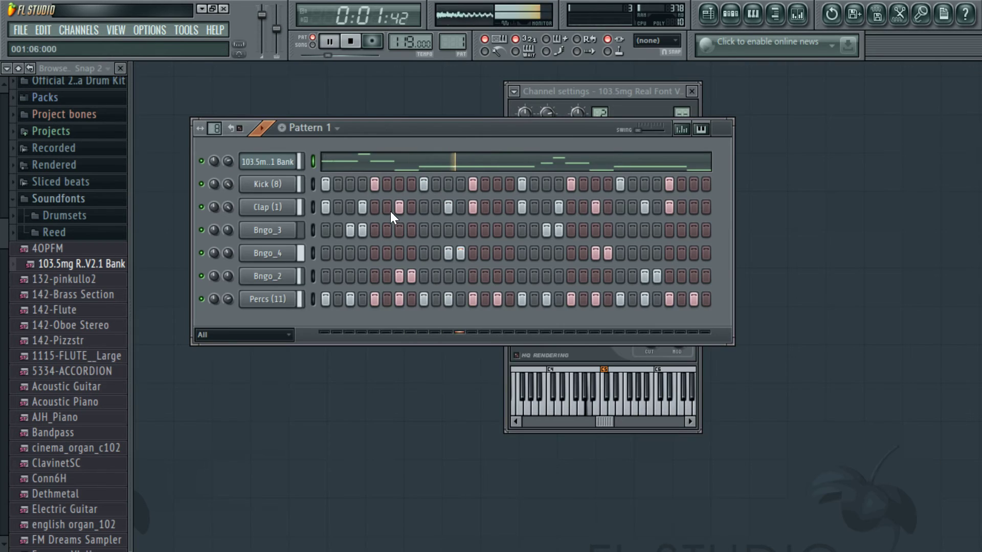
{"action": "key", "text": "space"}
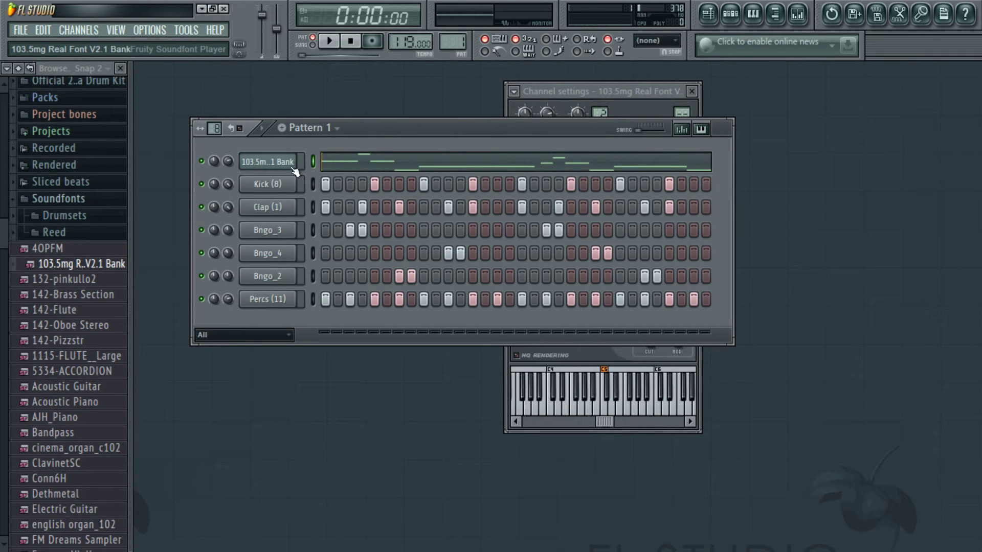
{"action": "right_click", "coordinate": [259, 167]}
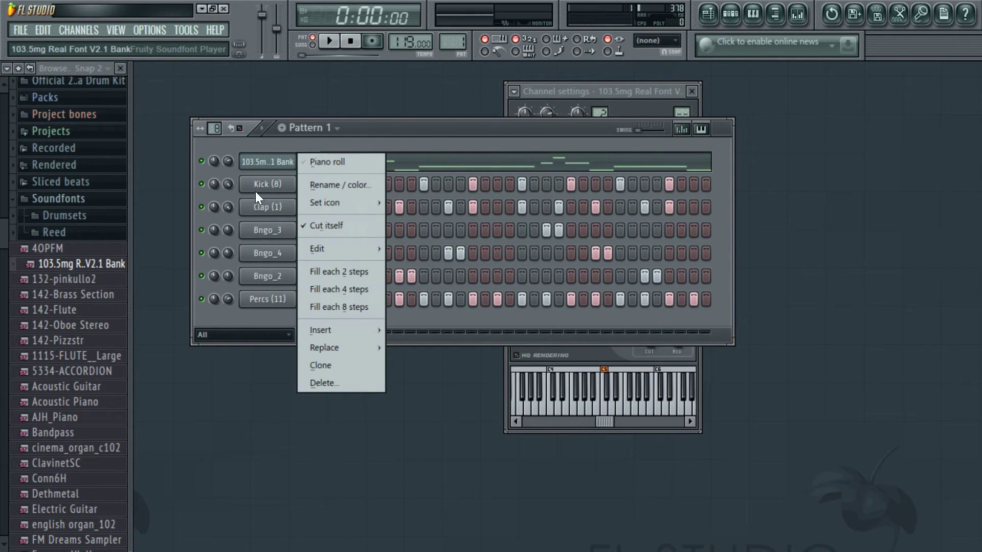
{"action": "left_click", "coordinate": [347, 129]}
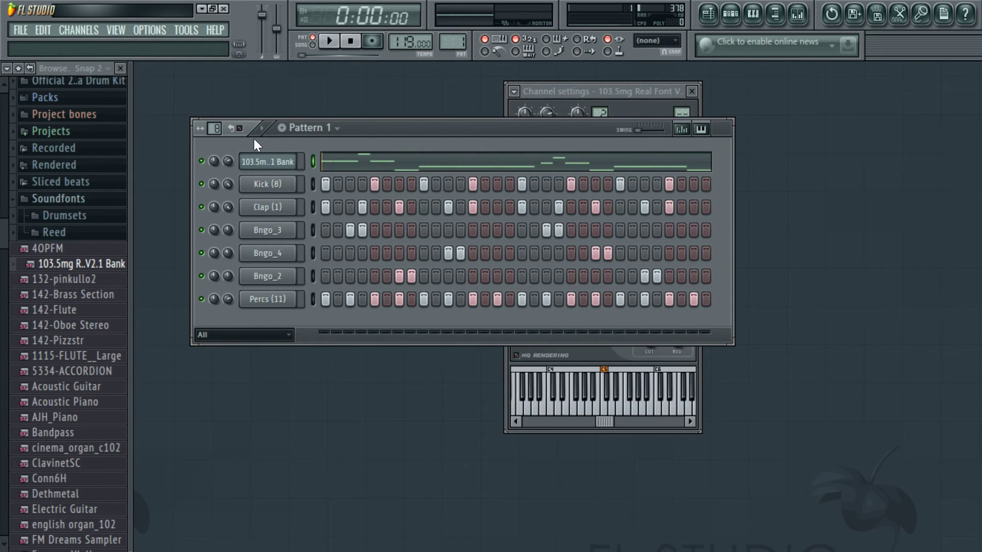
{"action": "right_click", "coordinate": [256, 161]}
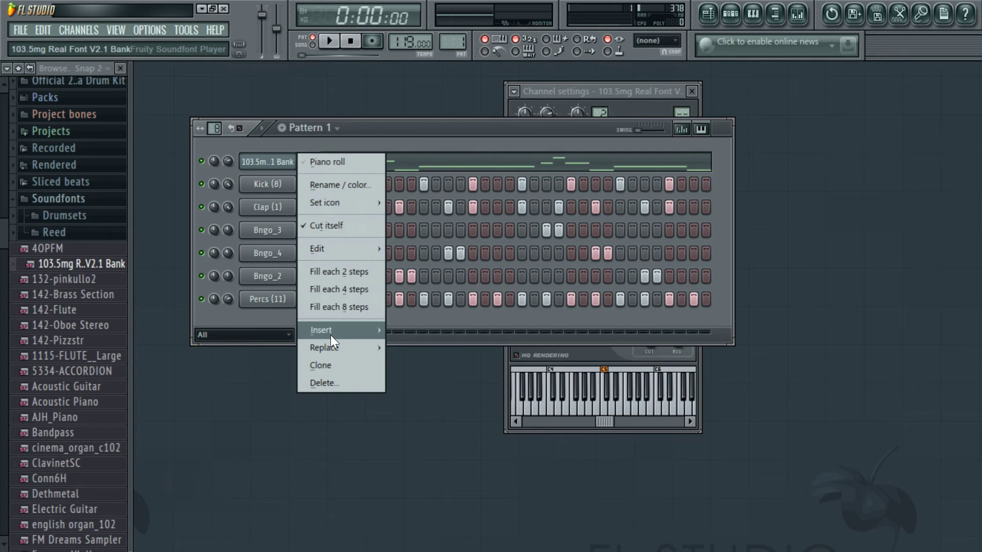
{"action": "mouse_move", "coordinate": [331, 336]}
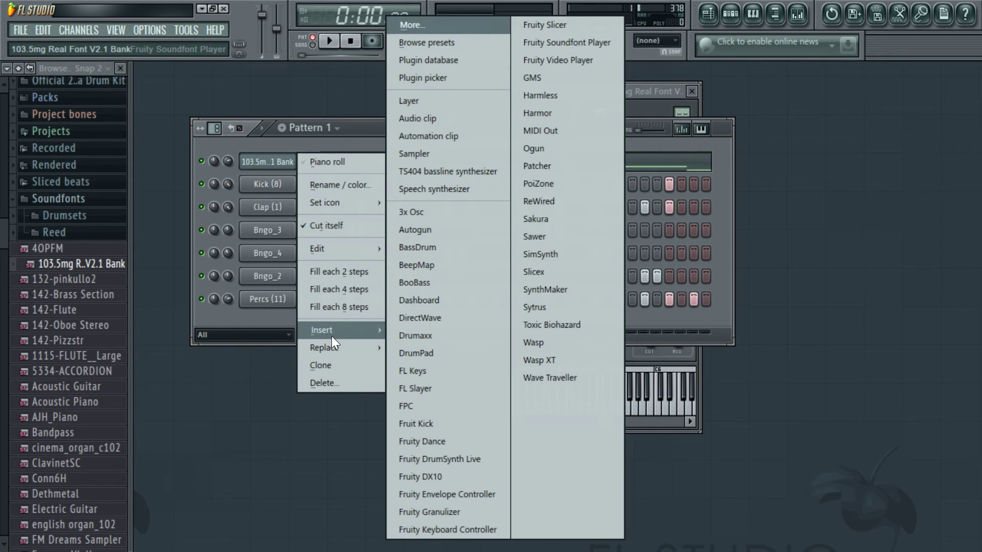
{"action": "left_click", "coordinate": [429, 212]}
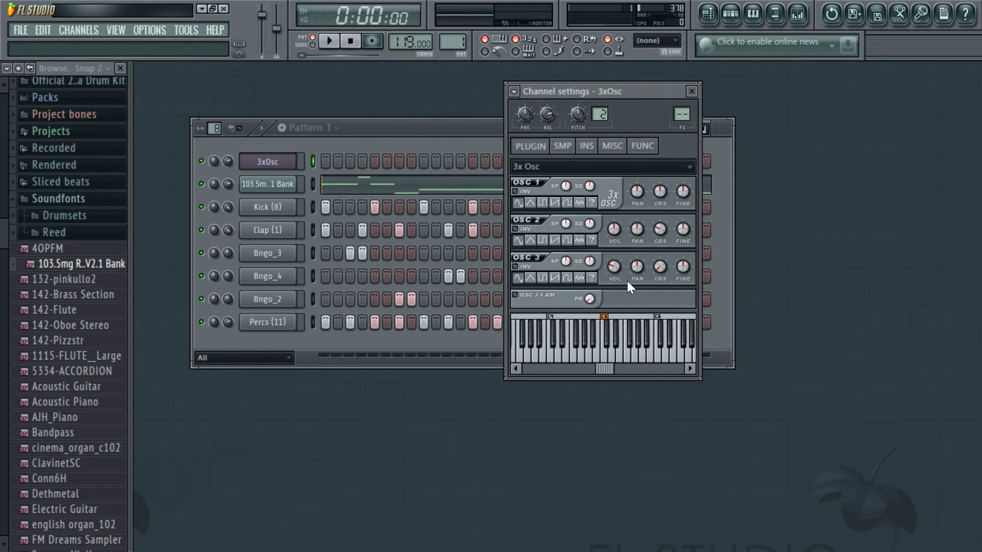
Audition saw, square and triangle on OSC 1 with test notes, settling on triangle
{"action": "left_click_drag", "start_coordinate": [628, 85], "coordinate": [492, 167]}
{"action": "key", "text": "z"}
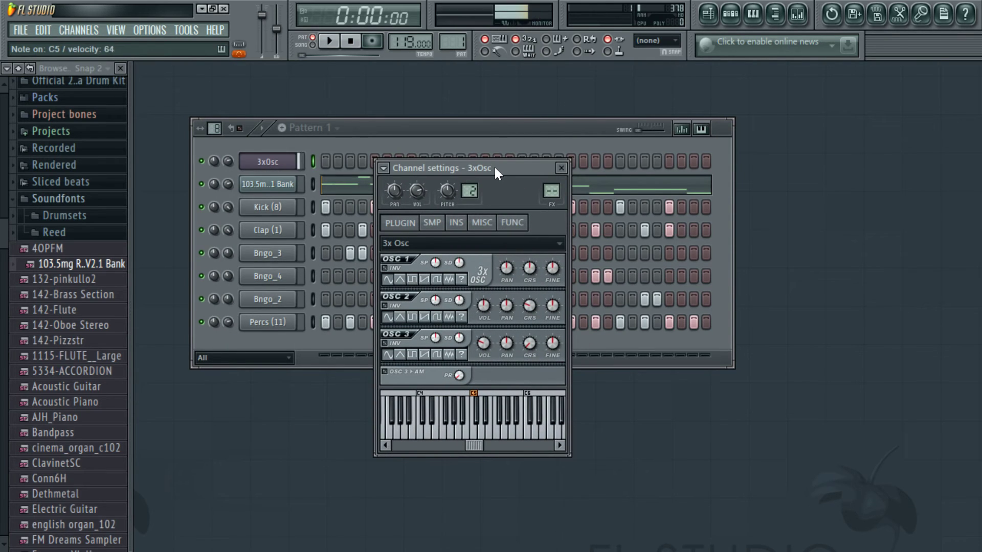
{"action": "left_click_drag", "start_coordinate": [495, 168], "coordinate": [513, 140]}
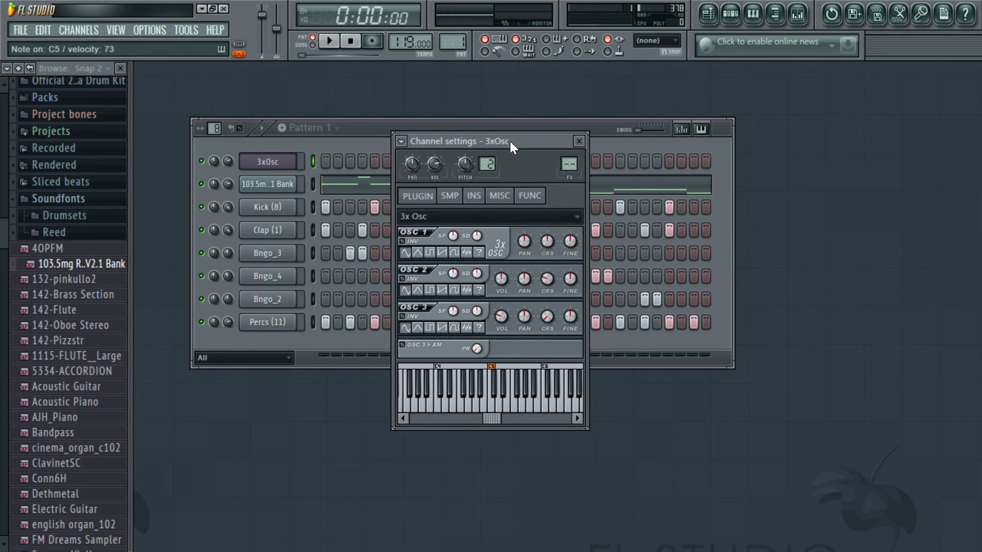
{"action": "left_click", "coordinate": [443, 252]}
{"action": "key", "text": "z"}
{"action": "left_click", "coordinate": [430, 252]}
{"action": "key", "text": "z"}
{"action": "left_click", "coordinate": [418, 253]}
{"action": "key", "text": "z"}
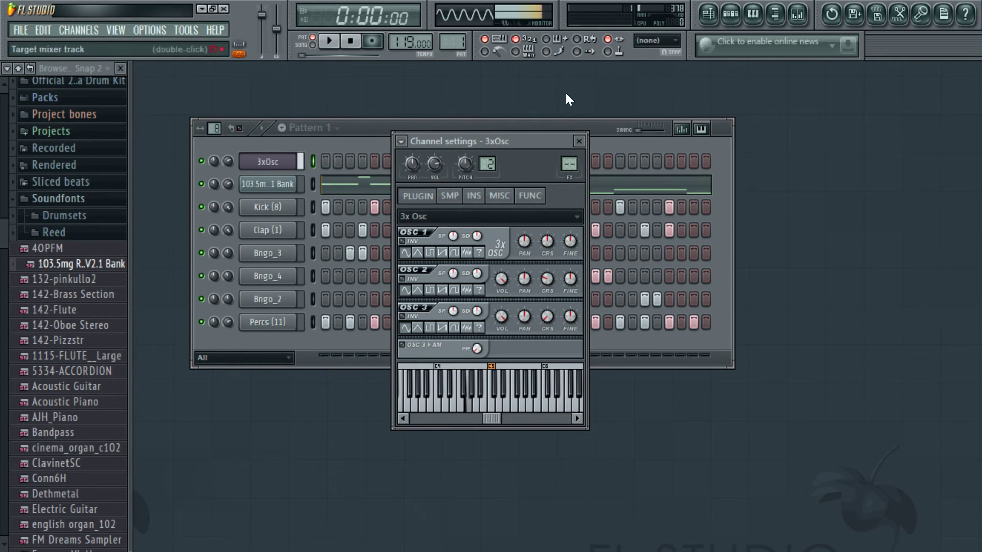
Record a C4, E4 and G4 bass line into the 3x Osc channel over the drum pattern
{"action": "left_click", "coordinate": [363, 131]}
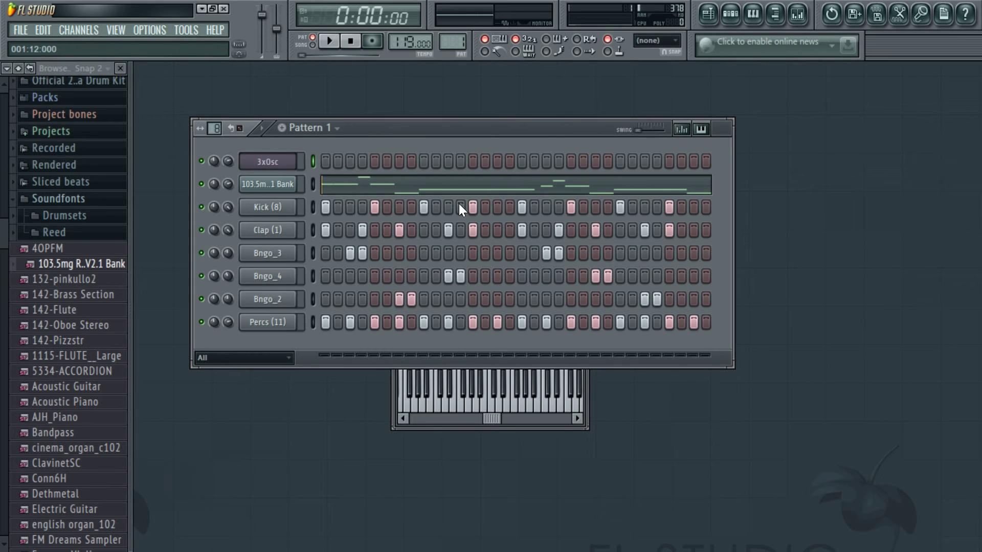
{"action": "left_click", "coordinate": [331, 42]}
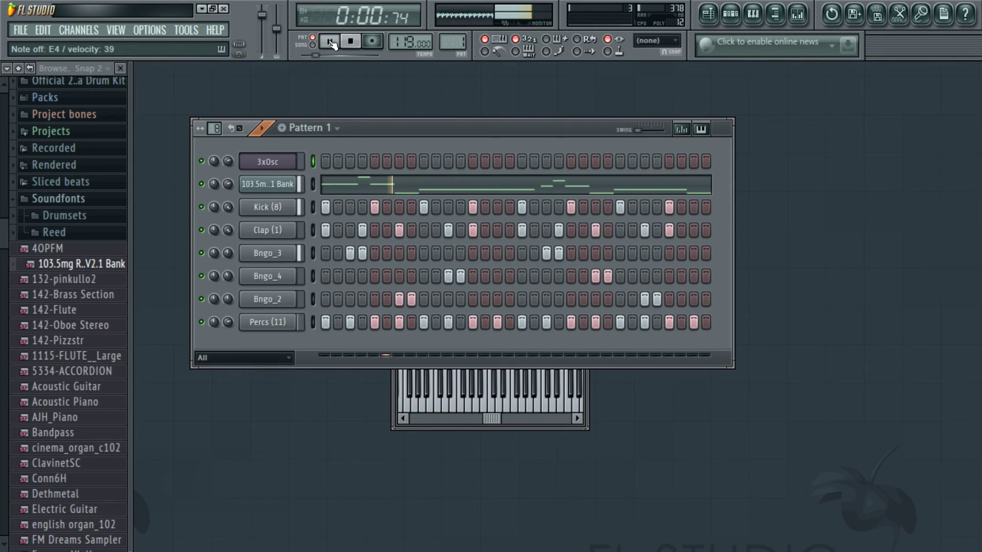
{"action": "left_click", "coordinate": [330, 42]}
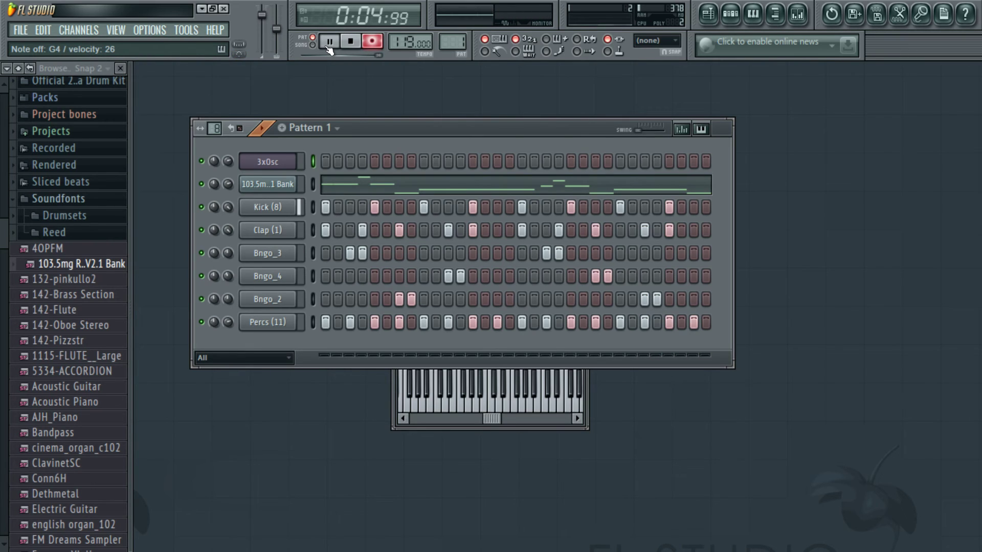
{"action": "left_click", "coordinate": [329, 45]}
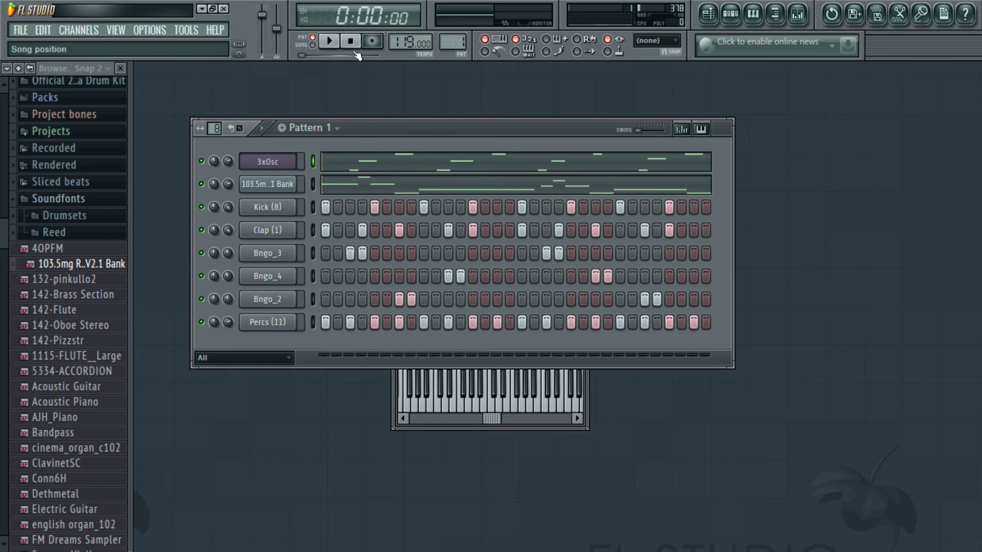
Open the 3xOsc notes in the piano roll and shift the second C4 slightly later
{"action": "left_click", "coordinate": [404, 170]}
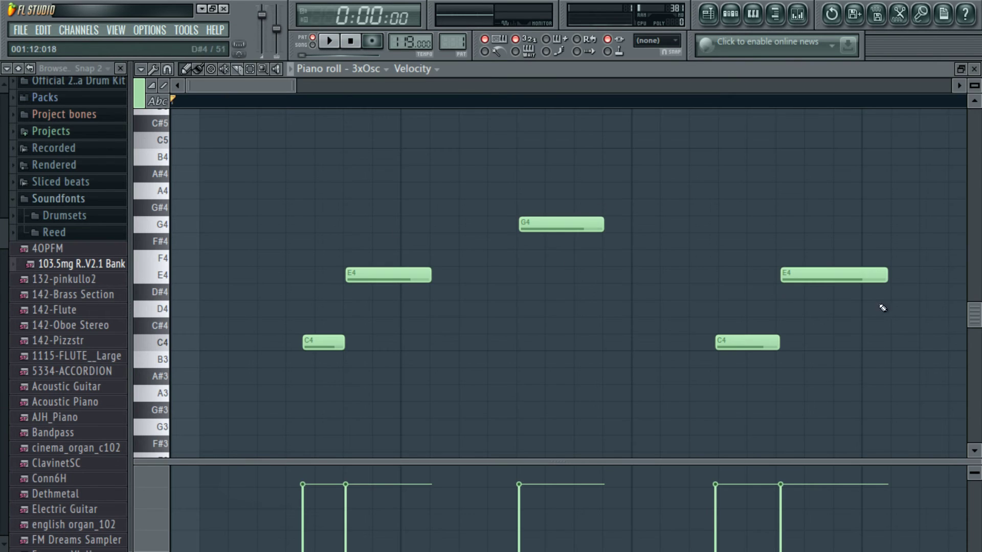
{"action": "key", "text": "space"}
{"action": "scroll", "coordinate": [351, 234], "scroll_direction": "down", "scroll_amount": 2}
{"action": "scroll", "coordinate": [355, 228], "scroll_direction": "up", "scroll_amount": 2}
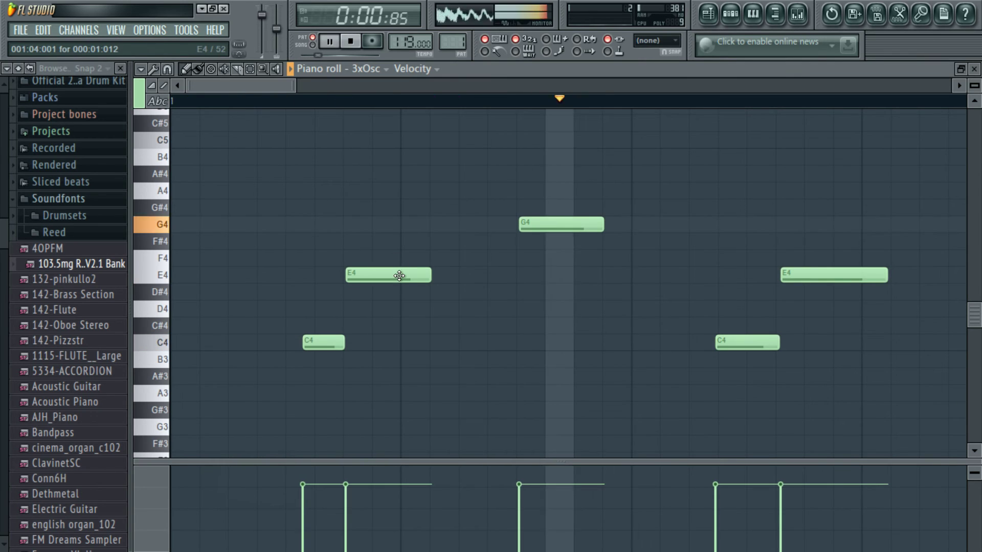
{"action": "key", "text": "space"}
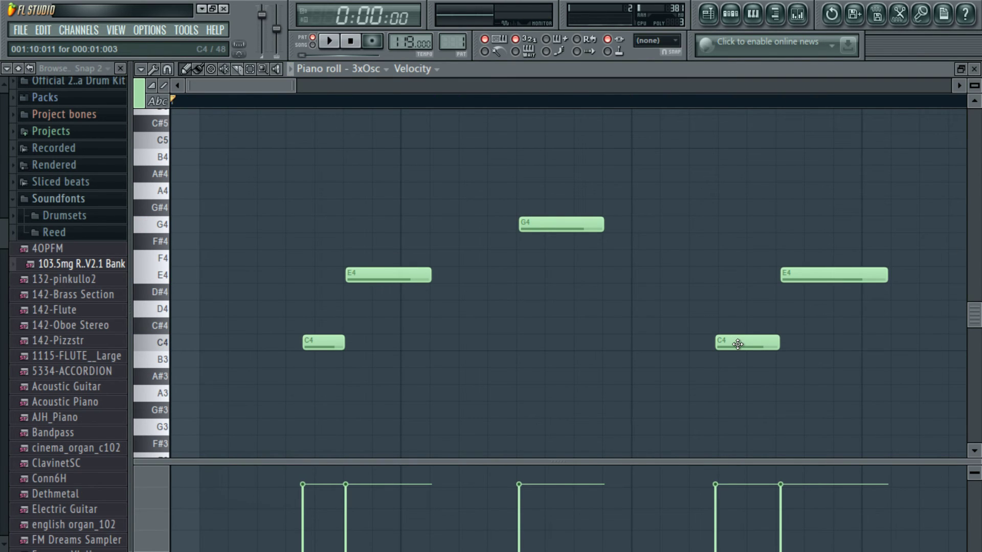
{"action": "left_click", "coordinate": [738, 344]}
{"action": "scroll", "coordinate": [746, 345], "scroll_direction": "right", "scroll_amount": 1}
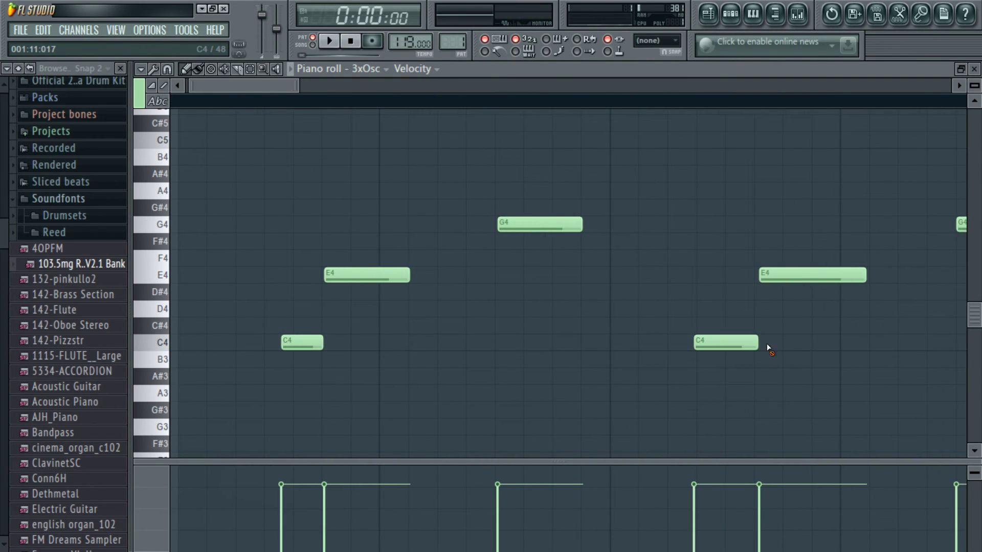
{"action": "left_click_drag", "start_coordinate": [734, 341], "coordinate": [764, 341]}
{"action": "key", "text": "space"}
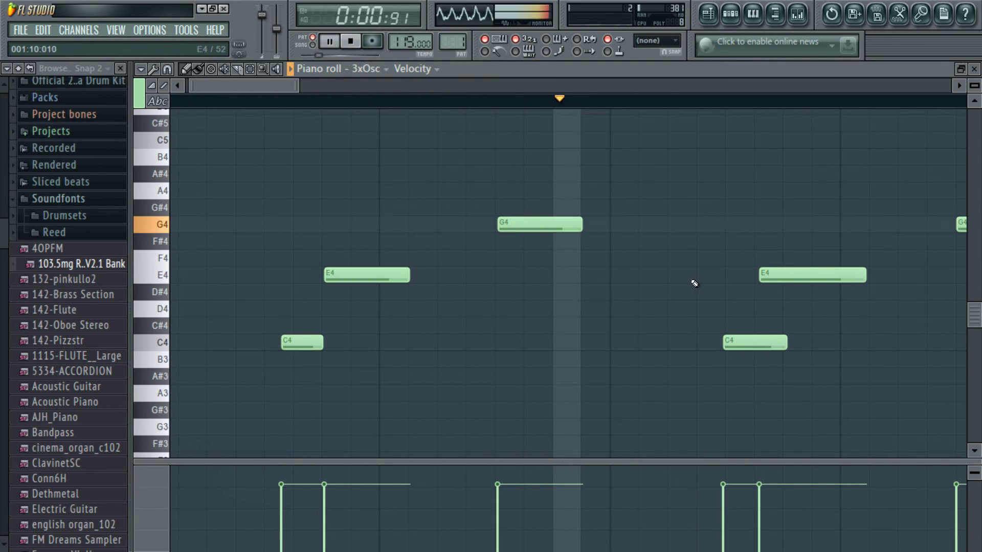
{"action": "key", "text": "space"}
Shift the right-hand E4 later, test moving G4, and replay the later bars
{"action": "left_click_drag", "start_coordinate": [800, 273], "coordinate": [830, 273]}
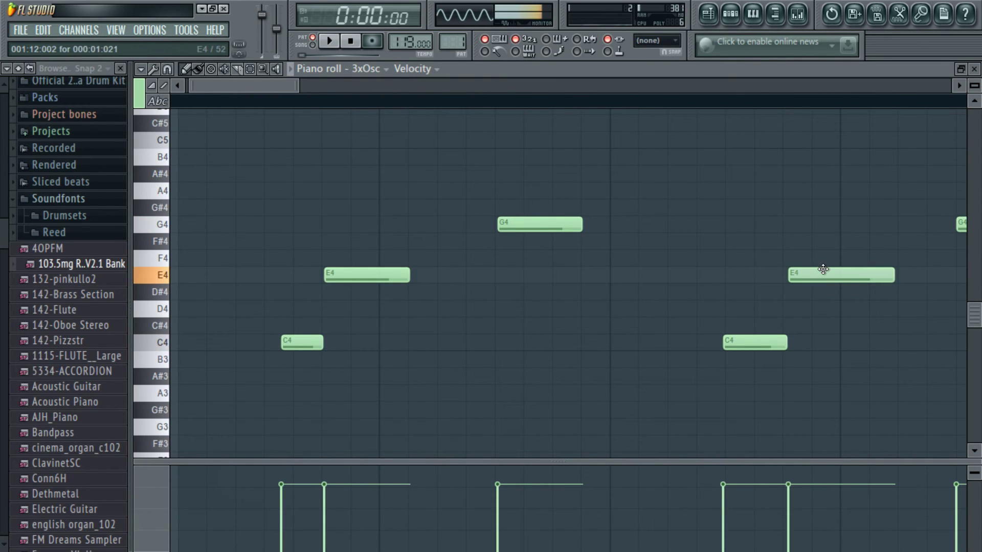
{"action": "key", "text": "space"}
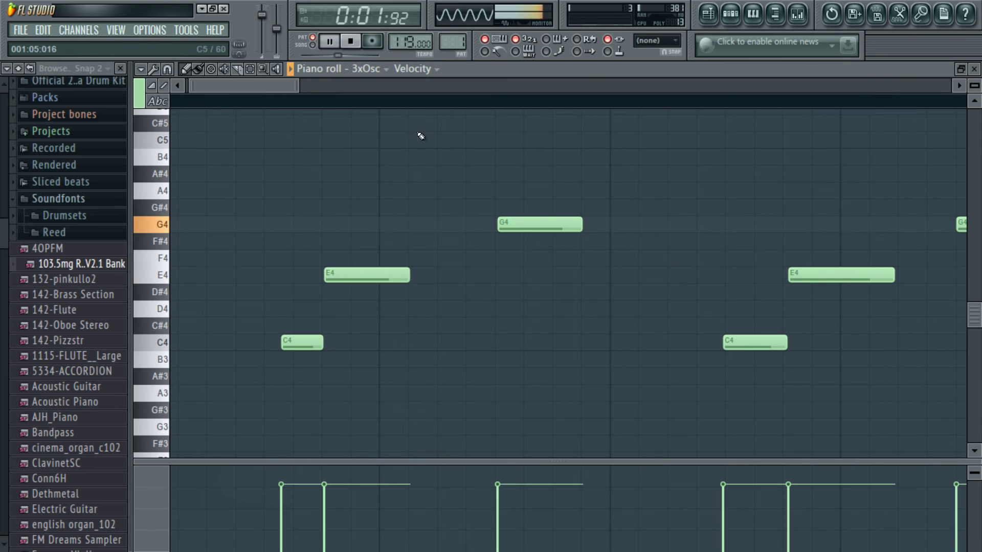
{"action": "key", "text": "space"}
{"action": "scroll", "coordinate": [290, 81], "scroll_direction": "up", "scroll_amount": 2}
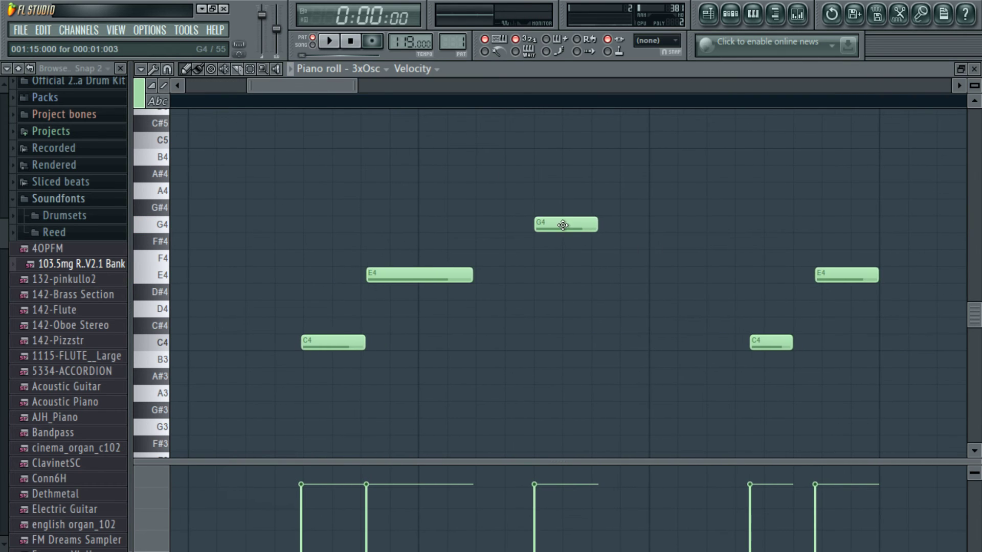
{"action": "mouse_move", "coordinate": [563, 225]}
{"action": "left_mouse_down"}
{"action": "mouse_move", "coordinate": [579, 222]}
{"action": "mouse_move", "coordinate": [562, 225]}
{"action": "left_mouse_up"}
{"action": "key", "text": "space"}
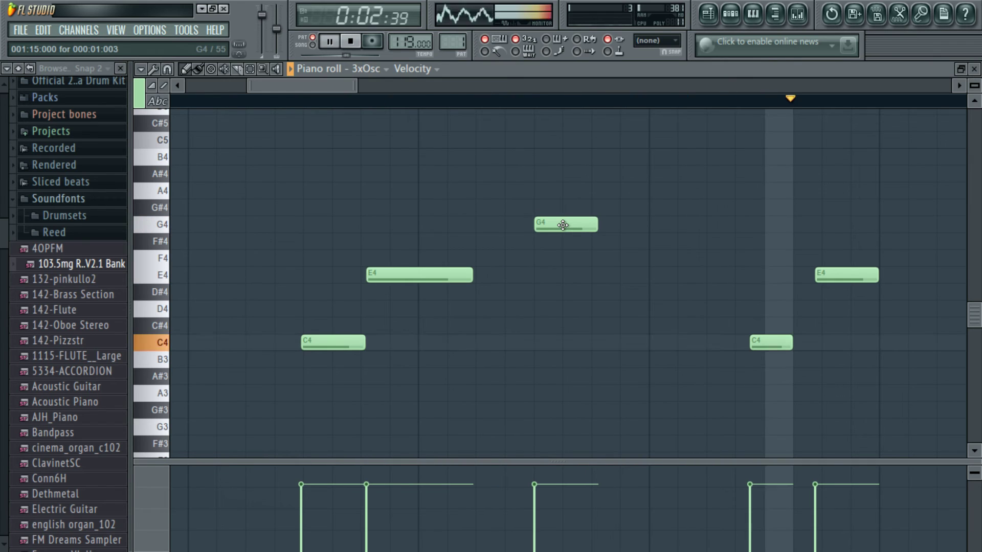
{"action": "key", "text": "space"}
{"action": "left_click_drag", "start_coordinate": [317, 84], "coordinate": [357, 87]}
{"action": "key", "text": "space"}
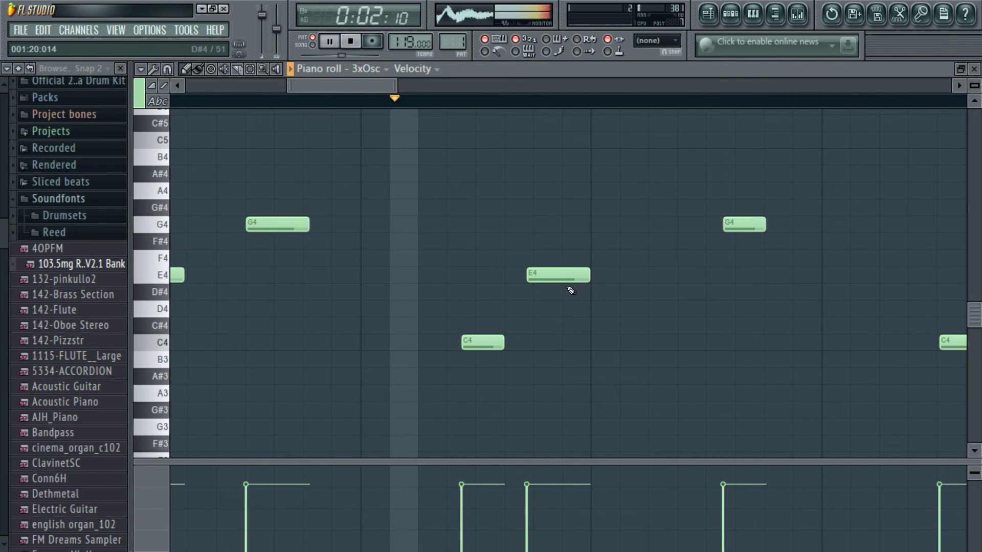
{"action": "key", "text": "space"}
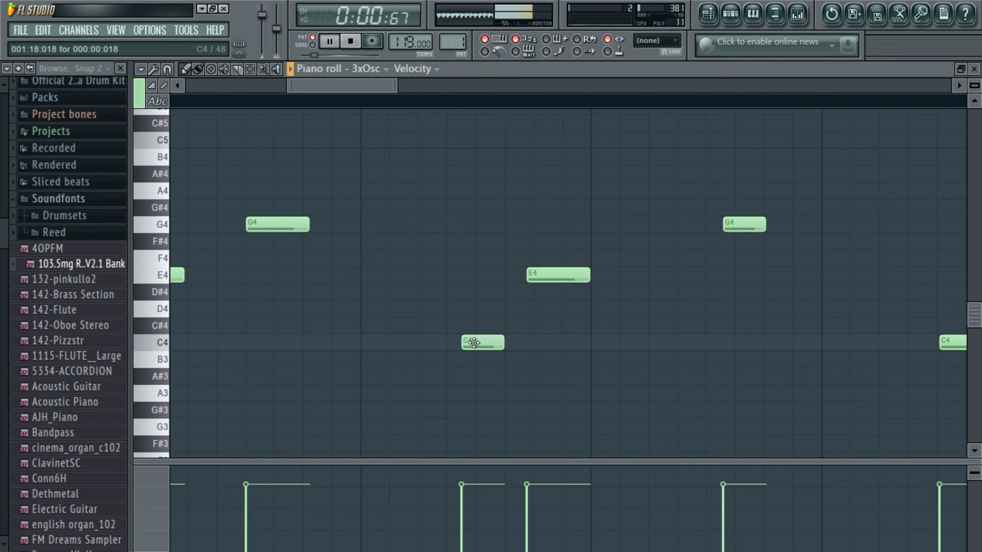
Nudge the later C4 right, quantize the notes with Ctrl+Q, and extend a C4 earlier
{"action": "left_click_drag", "start_coordinate": [487, 336], "coordinate": [516, 336]}
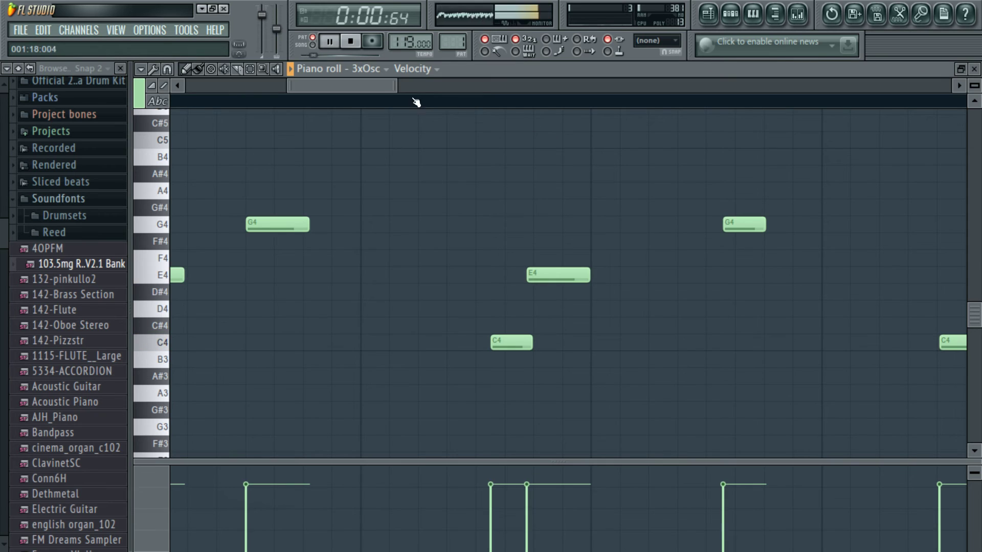
{"action": "left_click_drag", "start_coordinate": [374, 85], "coordinate": [437, 88]}
{"action": "key", "text": "space"}
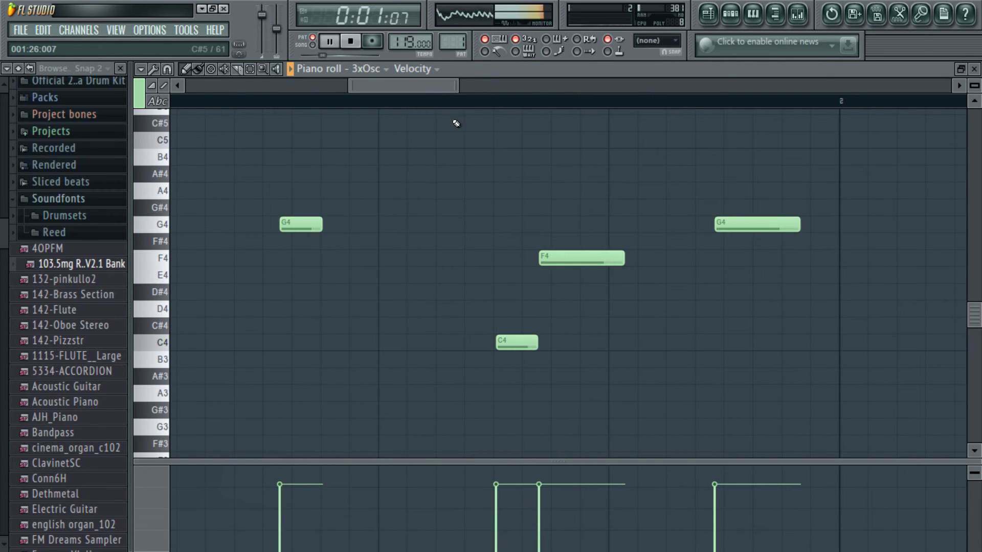
{"action": "key", "text": "ctrl+q"}
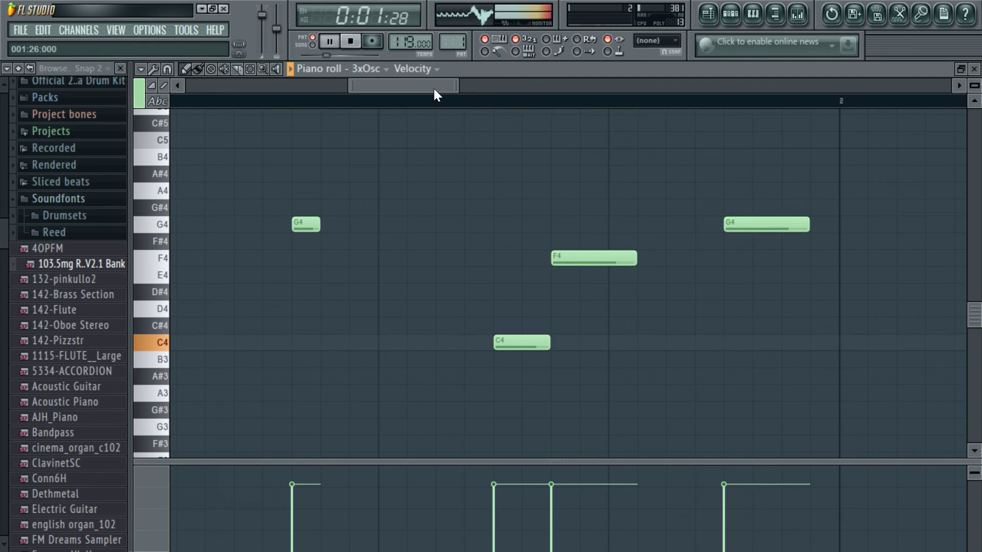
{"action": "left_click_drag", "start_coordinate": [434, 88], "coordinate": [171, 83]}
{"action": "key", "text": "space"}
{"action": "left_click_drag", "start_coordinate": [319, 340], "coordinate": [289, 341]}
{"action": "key", "text": "space"}
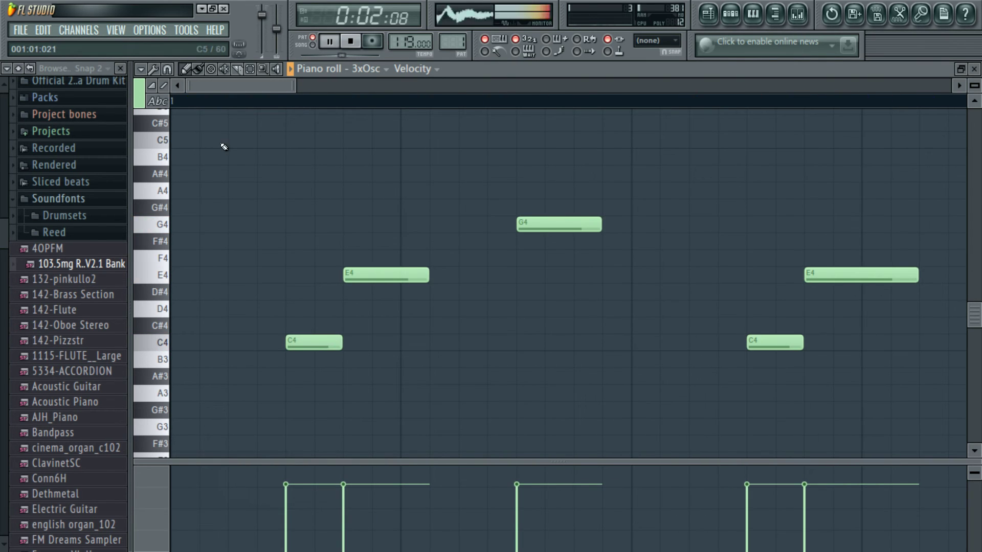
Lengthen the short G4 and both E4 notes, then trim the first long E4 back
{"action": "left_click_drag", "start_coordinate": [240, 78], "coordinate": [511, 154]}
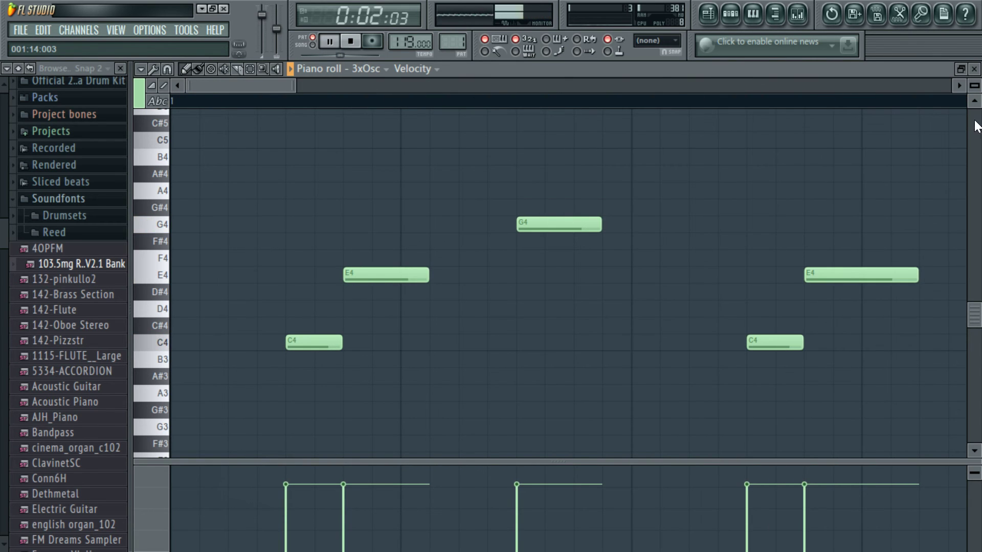
{"action": "left_click_drag", "start_coordinate": [299, 84], "coordinate": [427, 85]}
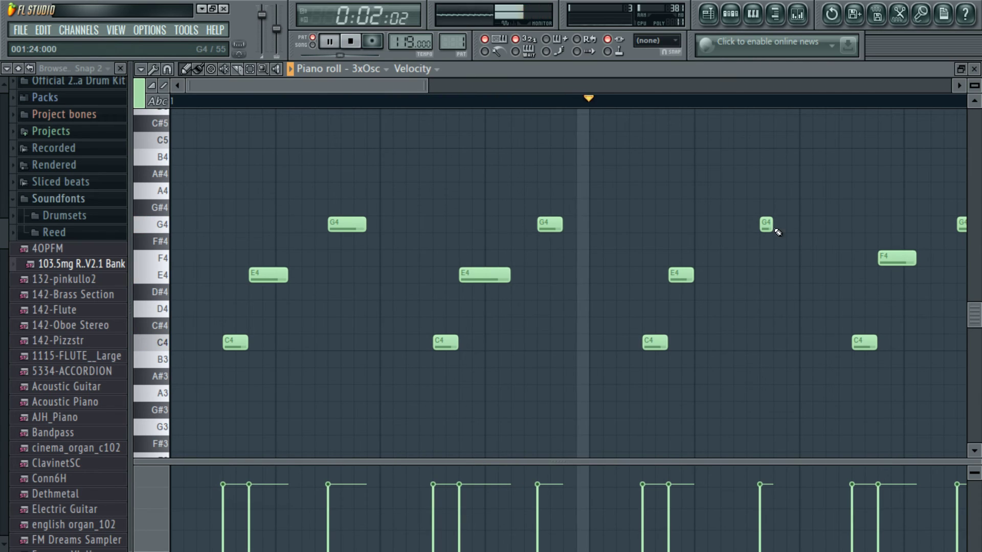
{"action": "left_click_drag", "start_coordinate": [773, 226], "coordinate": [782, 226]}
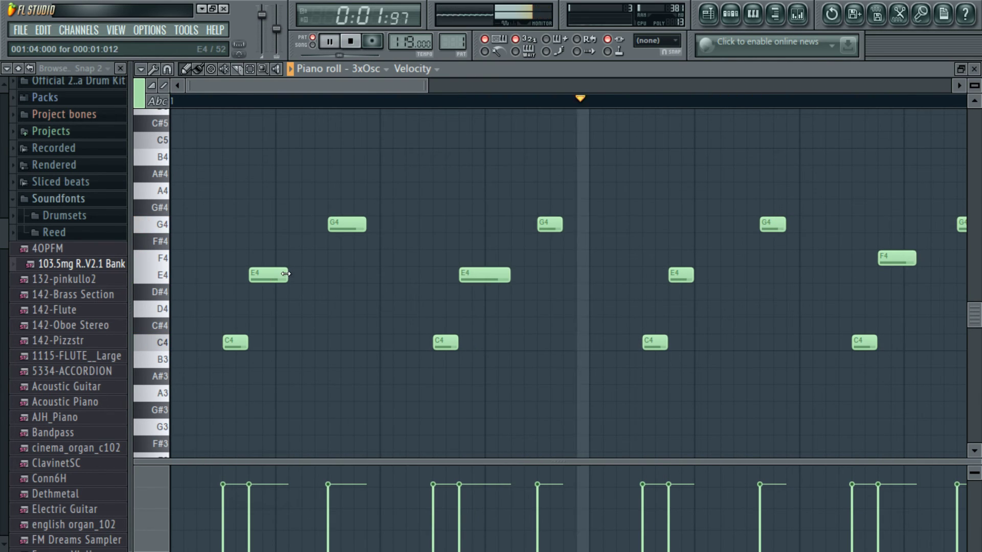
{"action": "left_click_drag", "start_coordinate": [287, 275], "coordinate": [325, 269]}
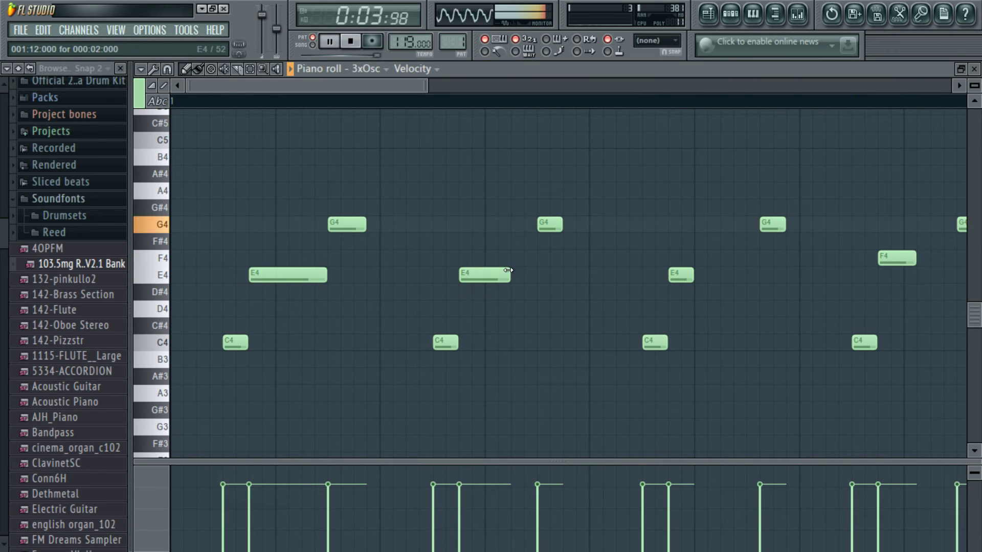
{"action": "mouse_move", "coordinate": [509, 275]}
{"action": "left_mouse_down"}
{"action": "mouse_move", "coordinate": [536, 276]}
{"action": "mouse_move", "coordinate": [522, 275]}
{"action": "left_mouse_up"}
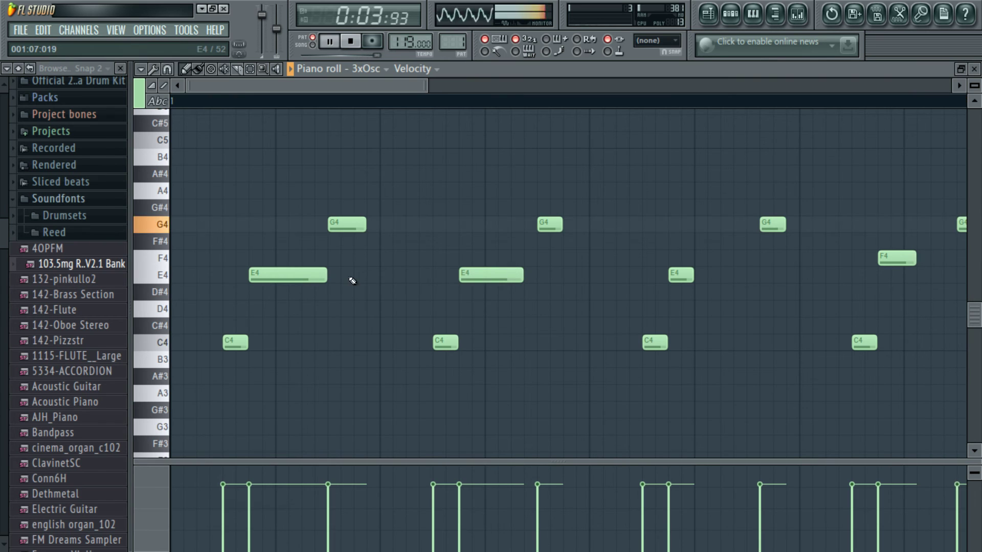
{"action": "left_click_drag", "start_coordinate": [324, 276], "coordinate": [287, 276]}
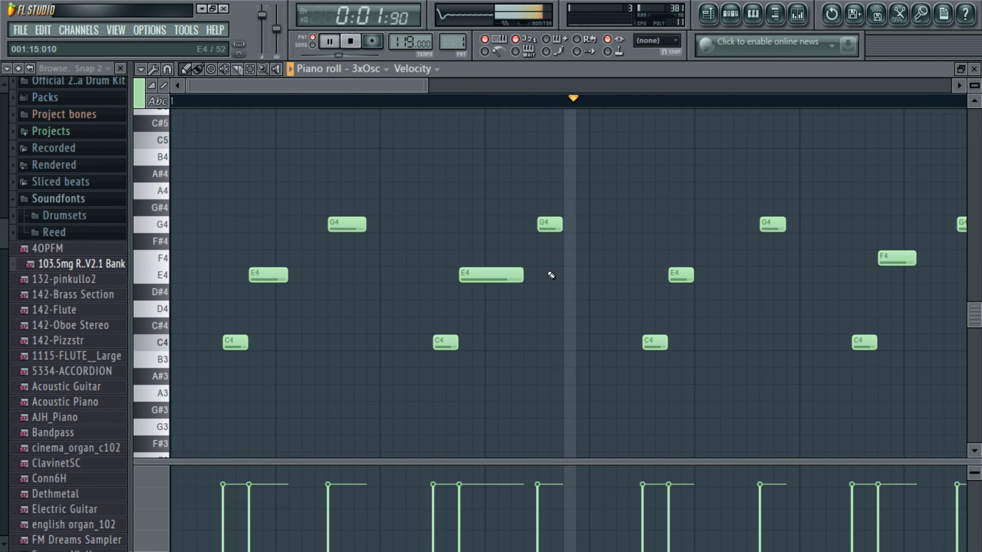
{"action": "left_click_drag", "start_coordinate": [334, 83], "coordinate": [456, 90]}
{"action": "key", "text": "space"}
Drag the 103.5mg Real Font V2.1 Bank in, try Slow Strings, then choose Synth Strings 1
{"action": "left_click", "coordinate": [974, 69]}
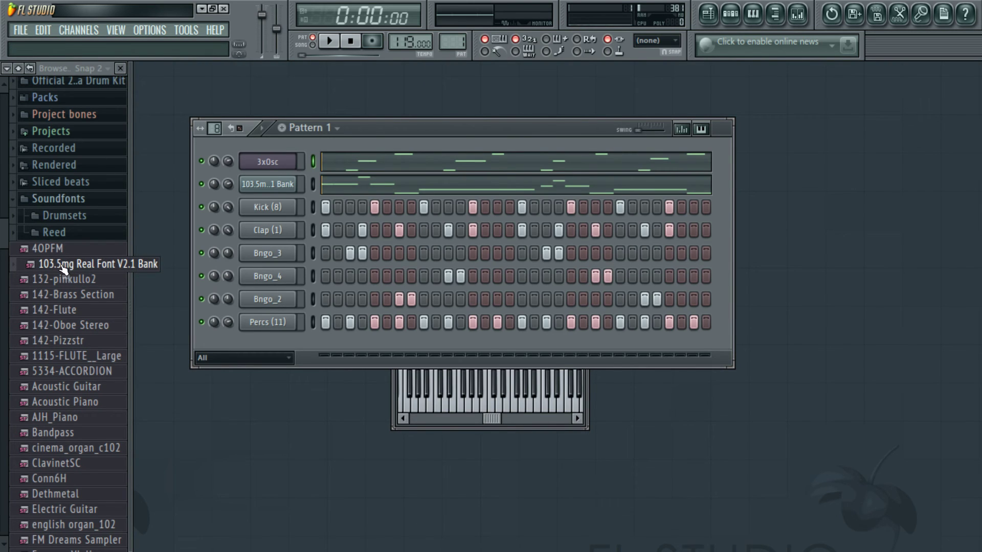
{"action": "left_click_drag", "start_coordinate": [62, 267], "coordinate": [222, 196]}
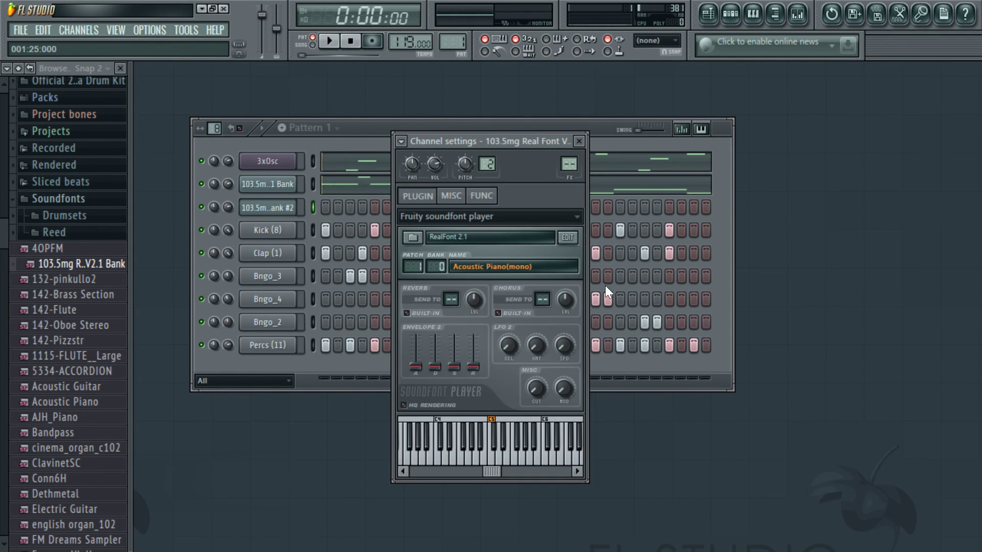
{"action": "left_click", "coordinate": [543, 273]}
{"action": "scroll", "coordinate": [507, 431], "scroll_direction": "down", "scroll_amount": 5}
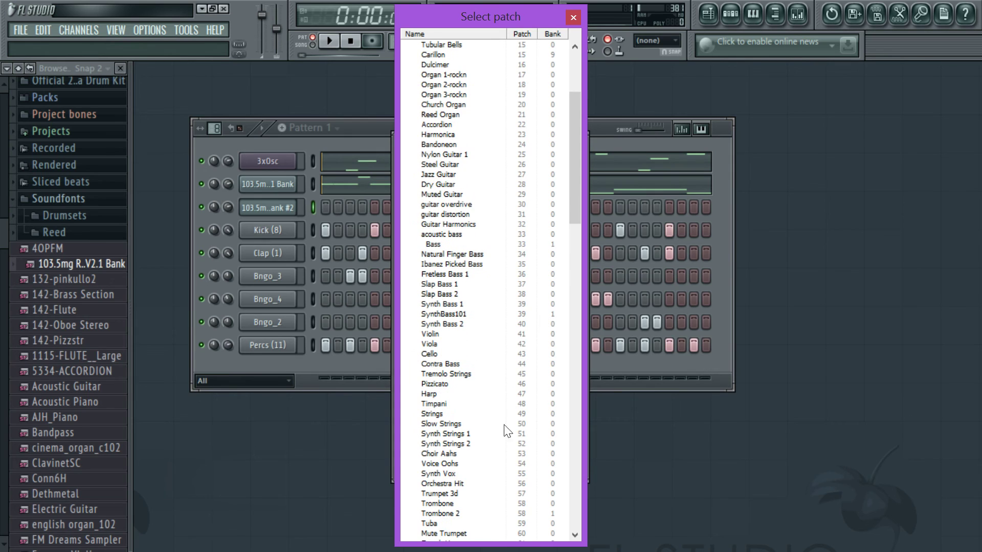
{"action": "scroll", "coordinate": [466, 476], "scroll_direction": "down", "scroll_amount": 11}
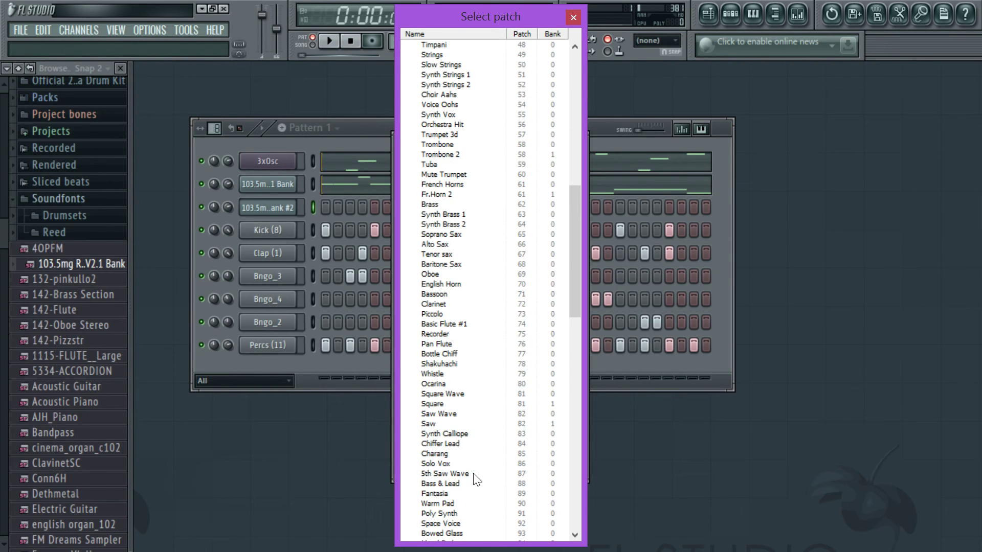
{"action": "scroll", "coordinate": [471, 479], "scroll_direction": "down", "scroll_amount": 4}
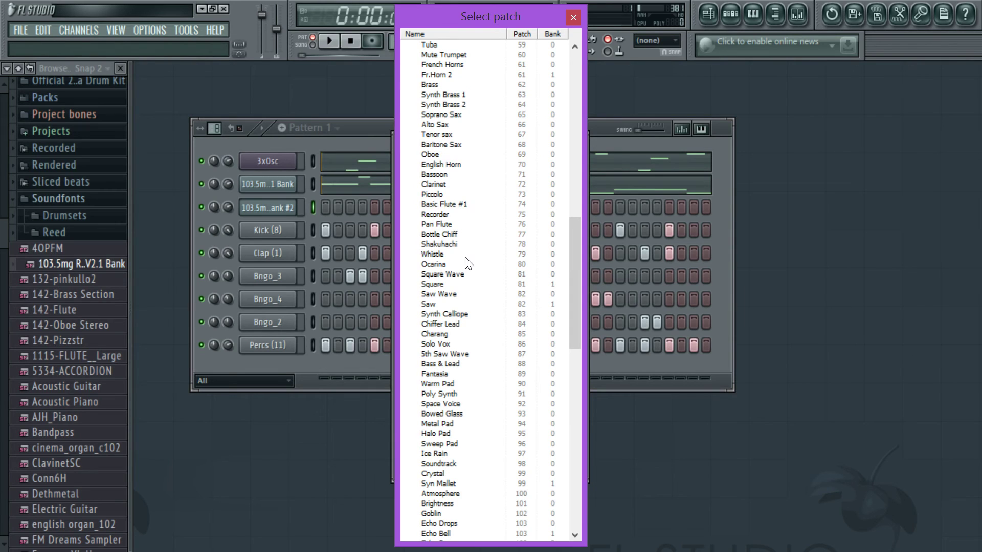
{"action": "scroll", "coordinate": [466, 463], "scroll_direction": "down", "scroll_amount": 9}
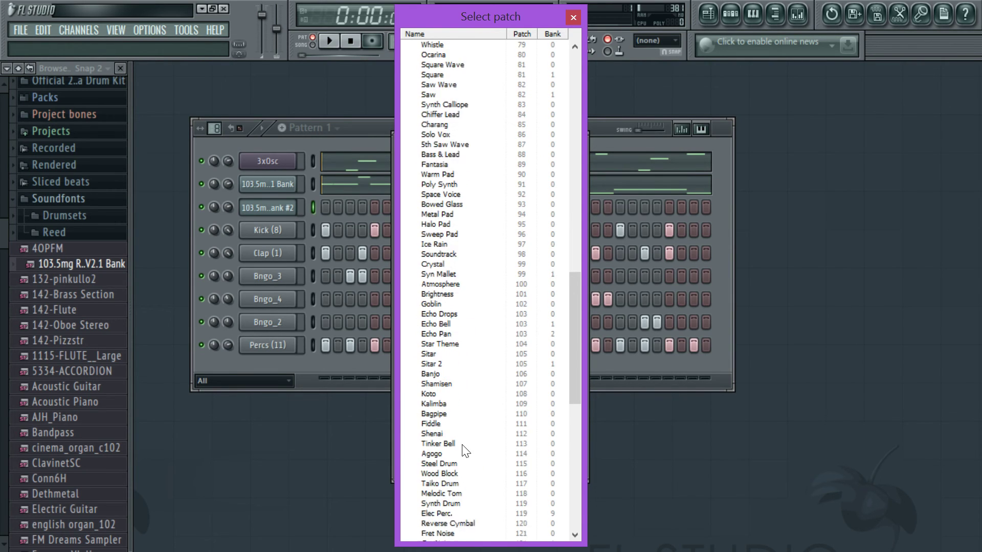
{"action": "scroll", "coordinate": [442, 302], "scroll_direction": "up", "scroll_amount": 5}
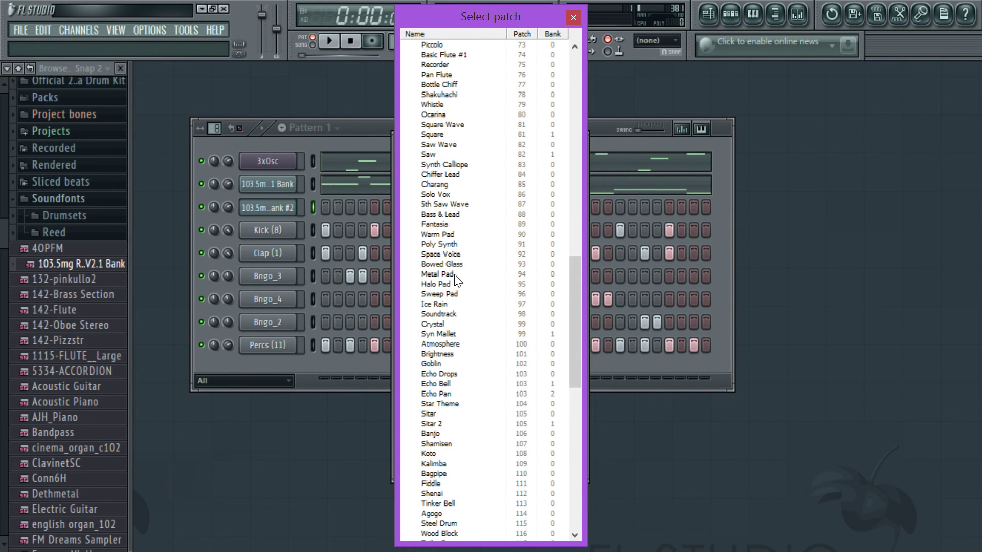
{"action": "scroll", "coordinate": [456, 281], "scroll_direction": "up", "scroll_amount": 4}
{"action": "scroll", "coordinate": [461, 271], "scroll_direction": "up", "scroll_amount": 3}
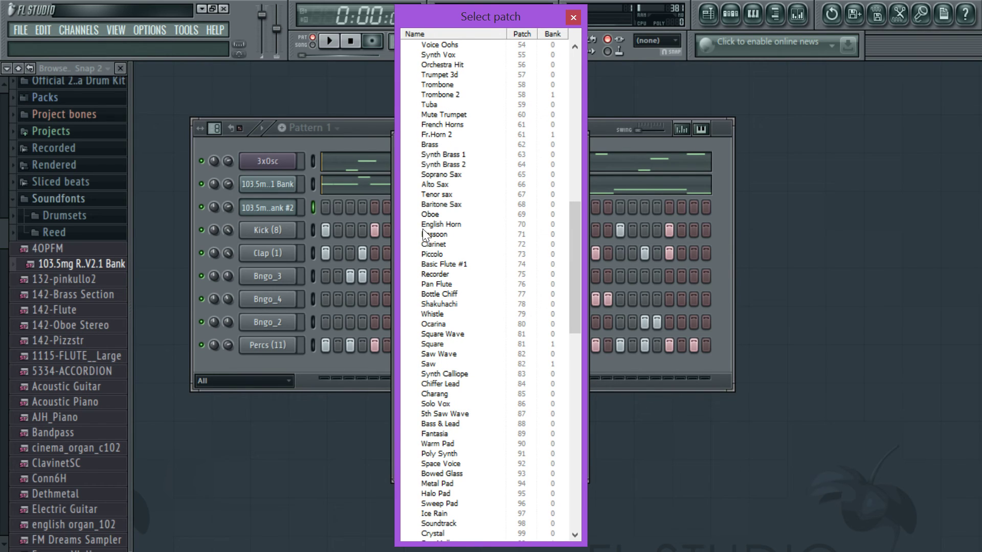
{"action": "scroll", "coordinate": [424, 323], "scroll_direction": "up", "scroll_amount": 2}
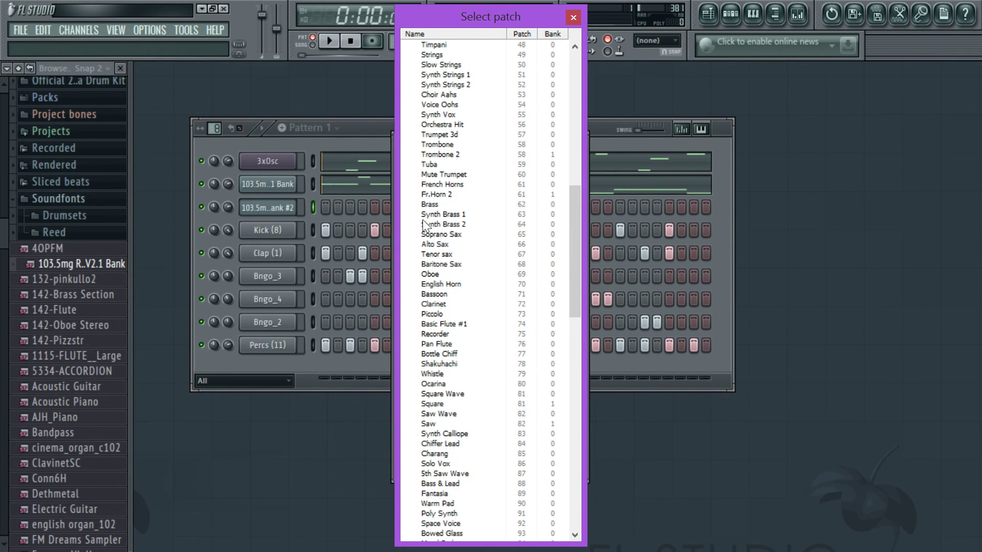
{"action": "double_click", "coordinate": [448, 65]}
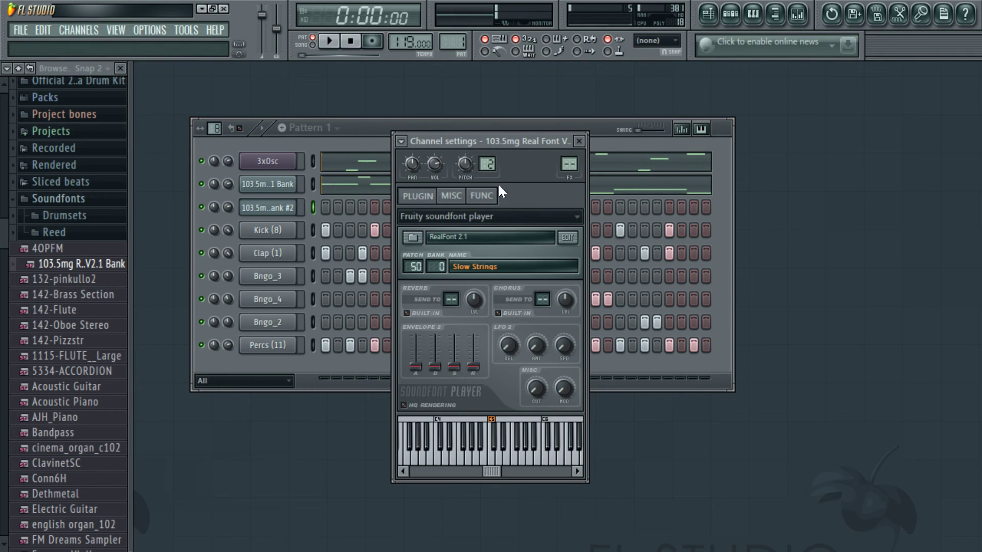
{"action": "left_click", "coordinate": [471, 267]}
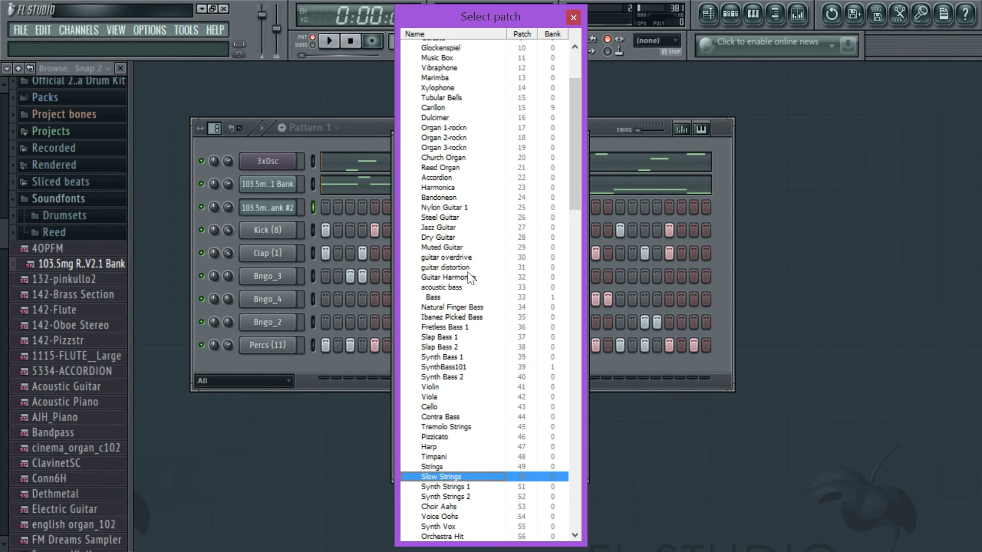
{"action": "left_click", "coordinate": [454, 487]}
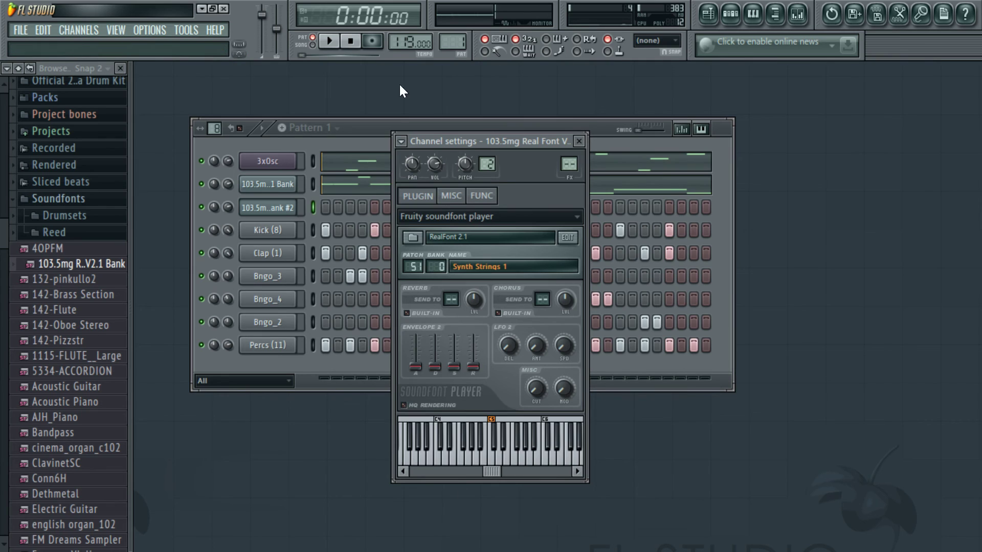
Record a first chord take with precount, then discard it via Edit > Undo recorded stuff
{"action": "left_click", "coordinate": [368, 129]}
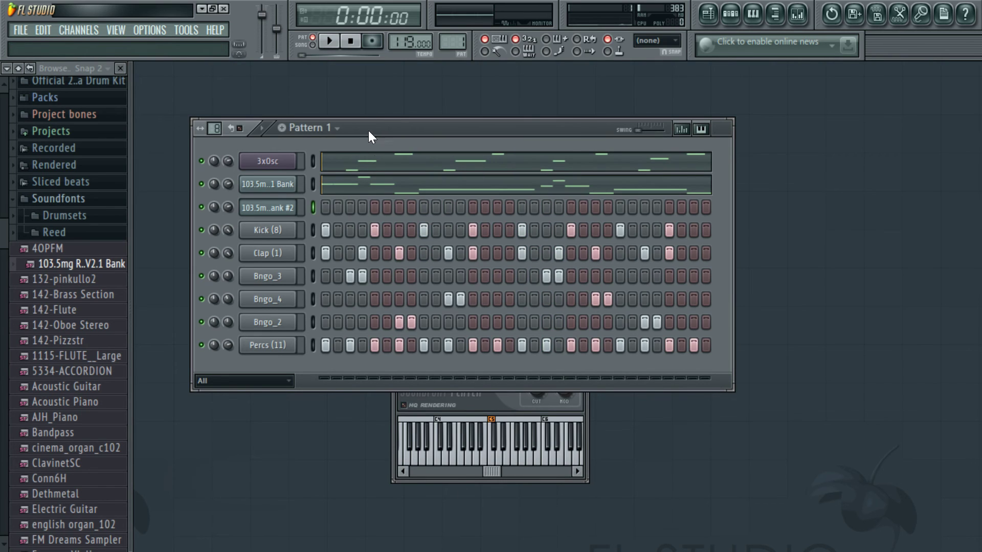
{"action": "key", "text": "space"}
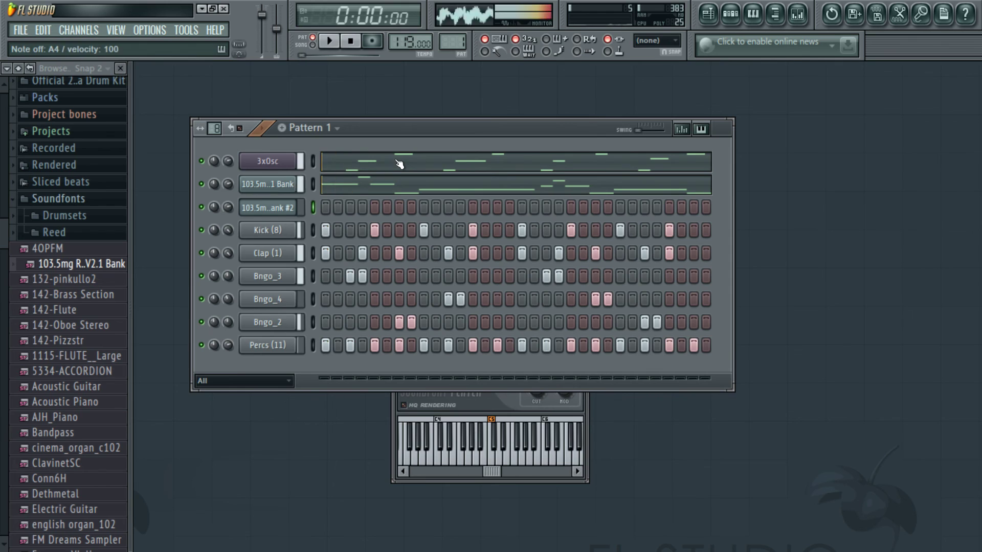
{"action": "key", "text": "space"}
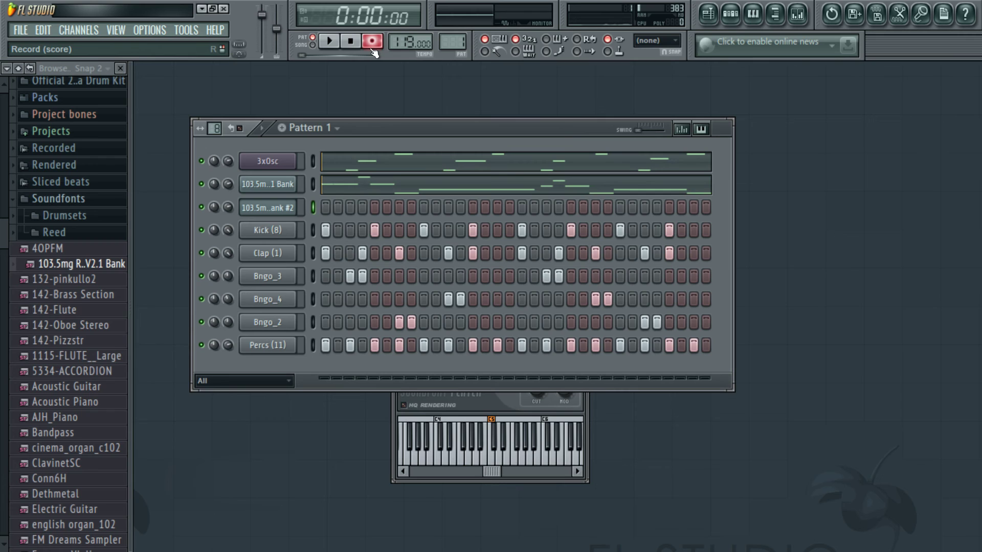
{"action": "key", "text": "space"}
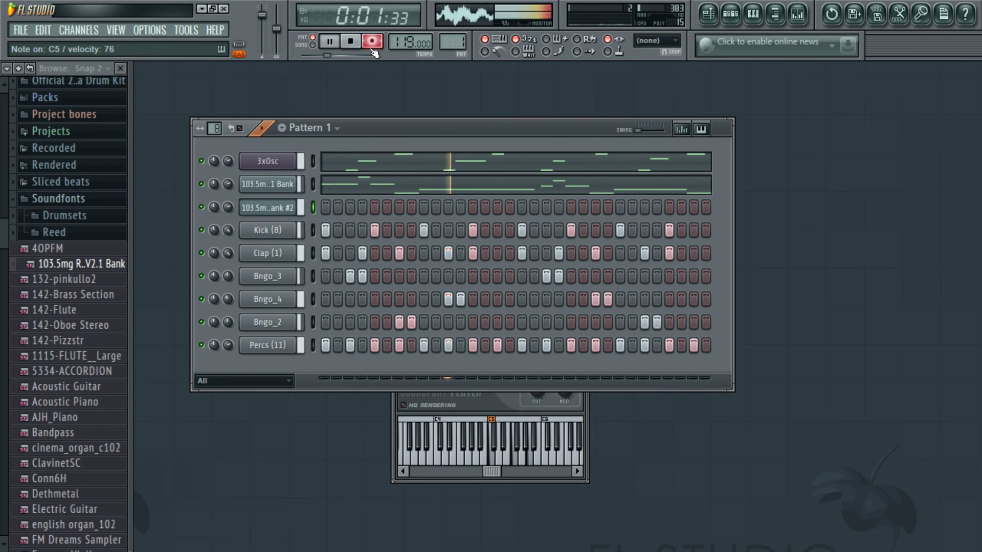
{"action": "key", "text": "space"}
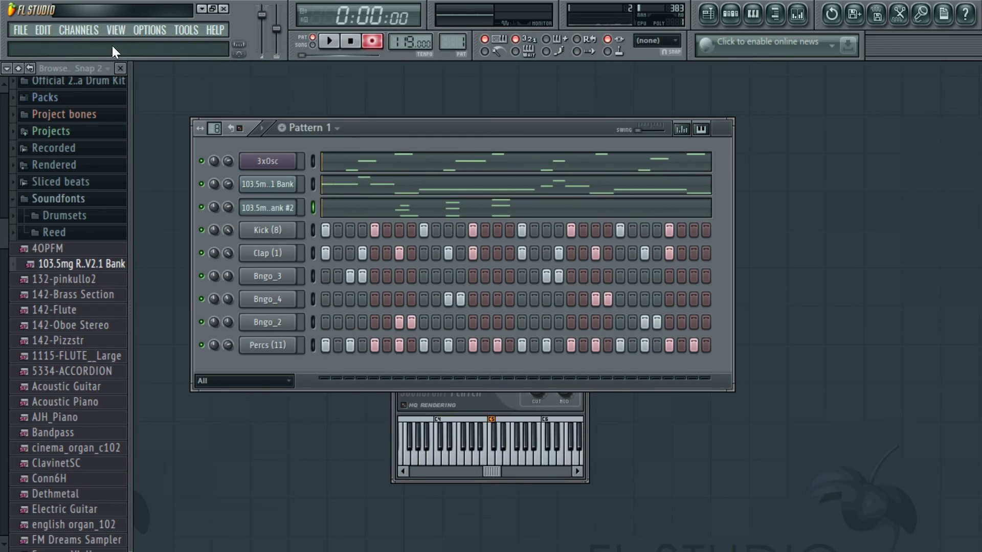
{"action": "left_click", "coordinate": [44, 31]}
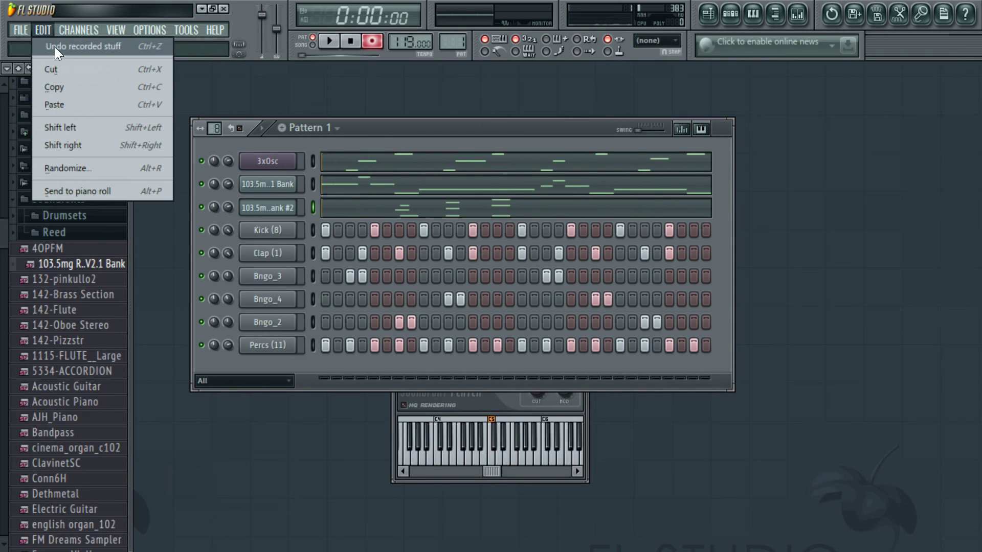
{"action": "left_click", "coordinate": [54, 47]}
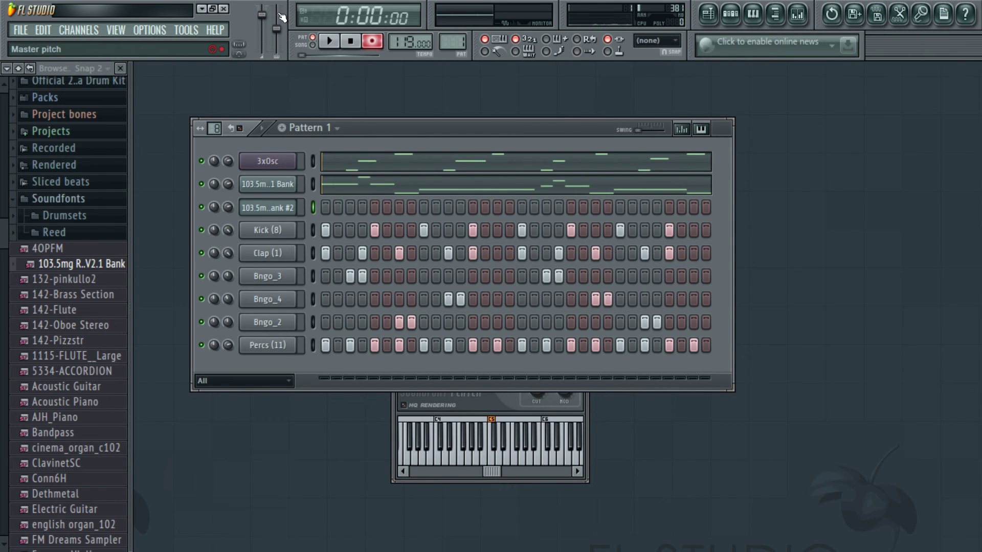
Record a second chord take, keep it, and disarm recording
{"action": "key", "text": "space"}
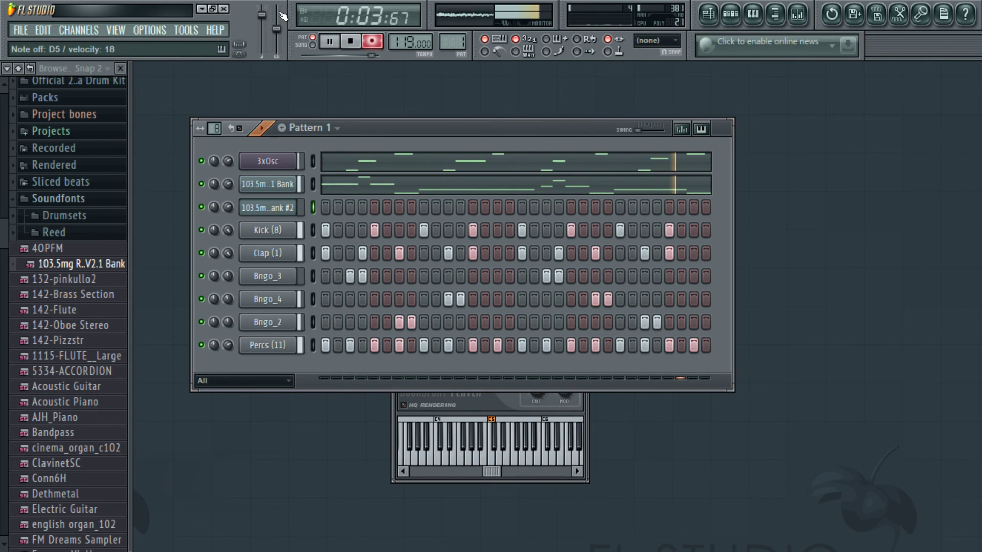
{"action": "key", "text": "space"}
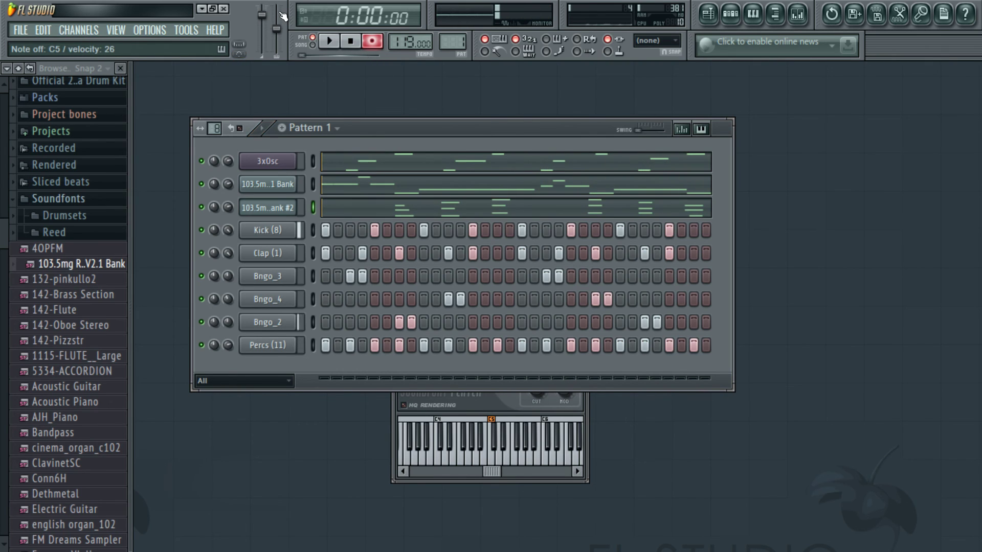
{"action": "left_click", "coordinate": [380, 48]}
{"action": "left_click", "coordinate": [429, 214]}
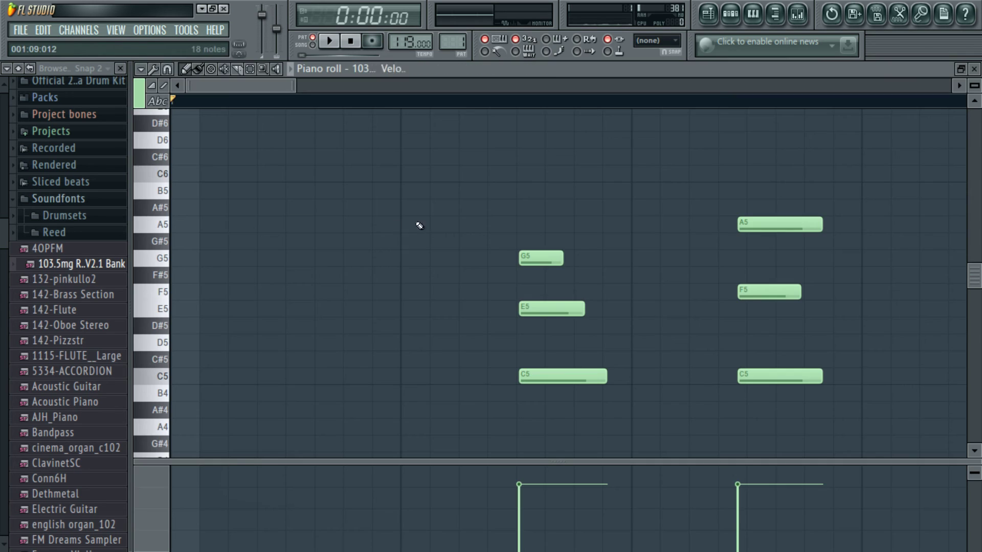
{"action": "left_click", "coordinate": [122, 71]}
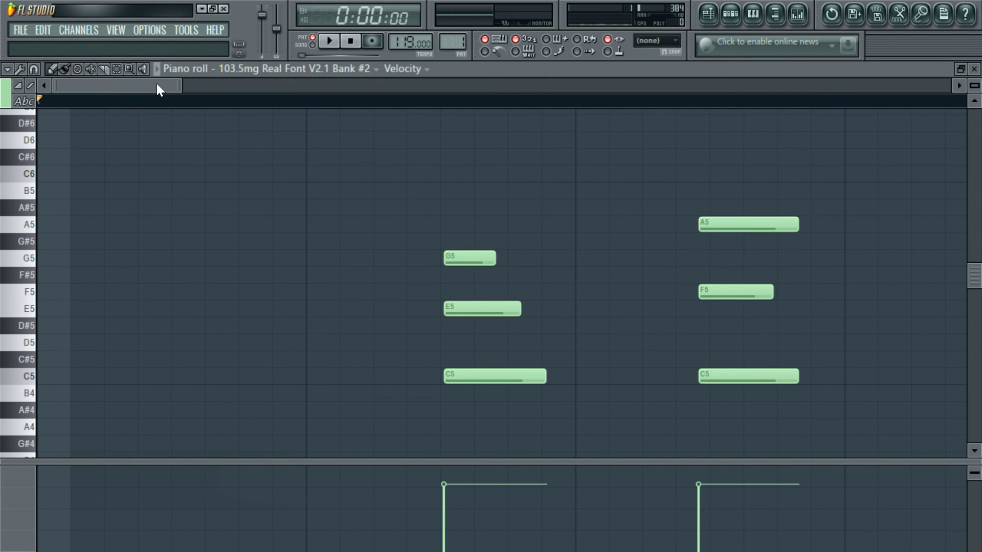
{"action": "left_click_drag", "start_coordinate": [156, 84], "coordinate": [157, 109]}
{"action": "key", "text": "ctrl+q"}
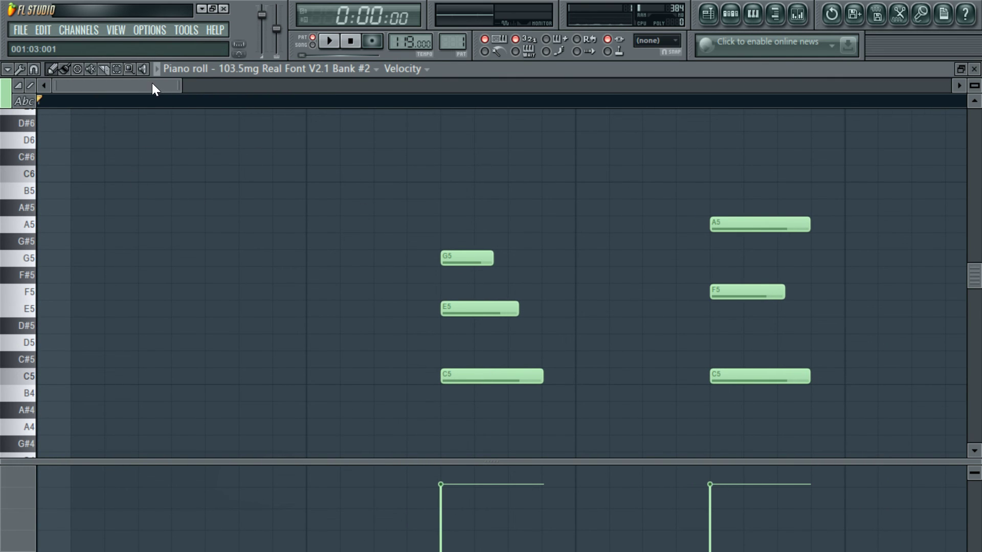
{"action": "left_click_drag", "start_coordinate": [152, 83], "coordinate": [358, 83]}
{"action": "key", "text": "space"}
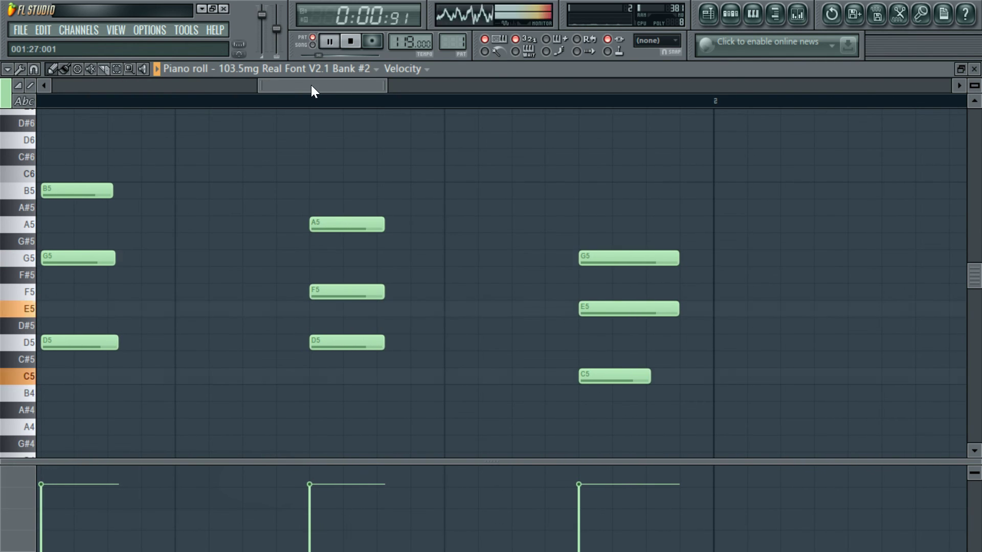
{"action": "left_click_drag", "start_coordinate": [258, 85], "coordinate": [87, 82]}
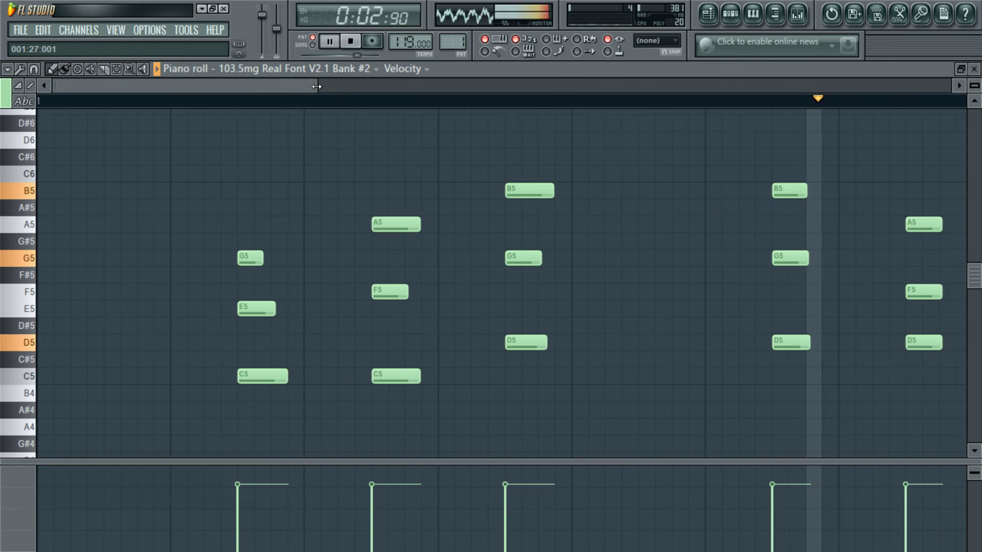
{"action": "left_click_drag", "start_coordinate": [317, 87], "coordinate": [407, 86]}
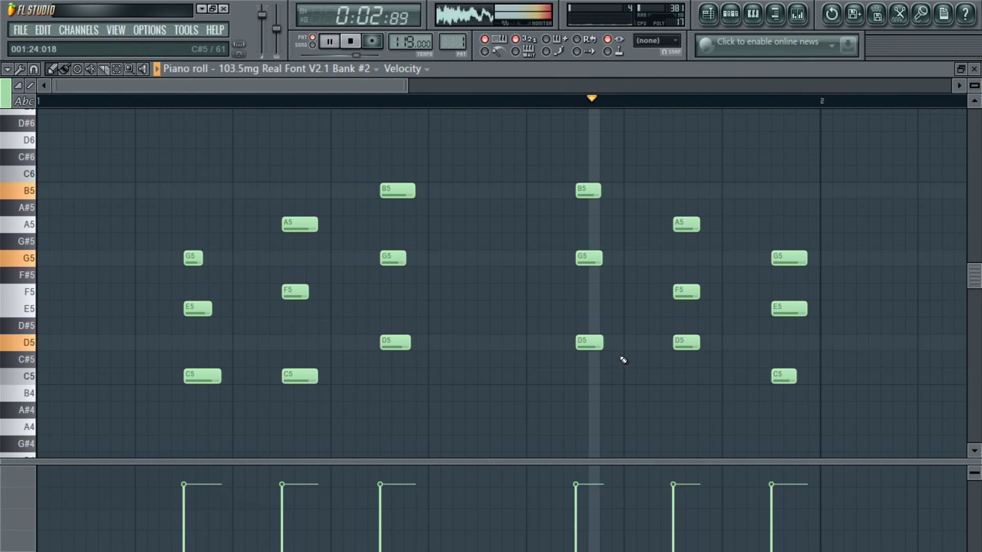
{"action": "key", "text": "space"}
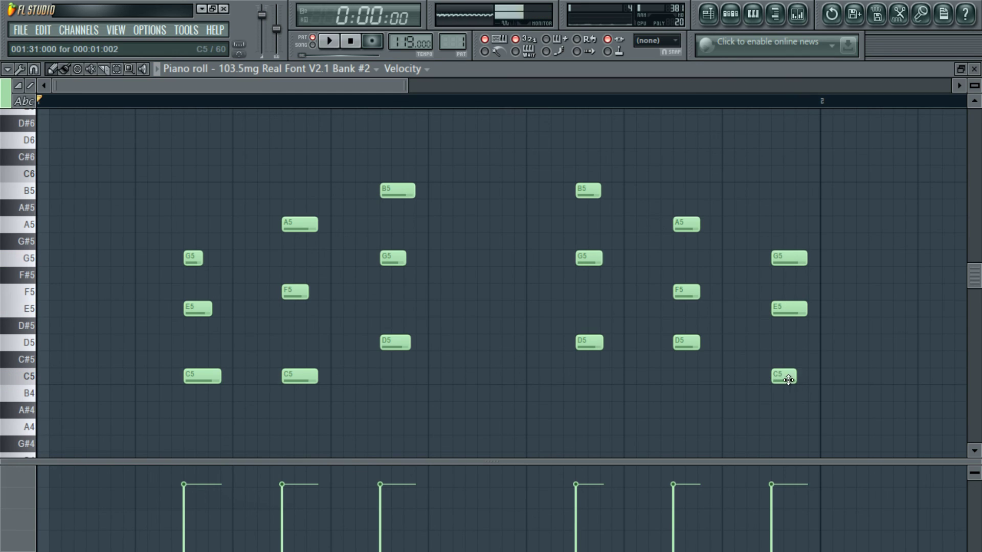
{"action": "left_click_drag", "start_coordinate": [796, 379], "coordinate": [820, 379]}
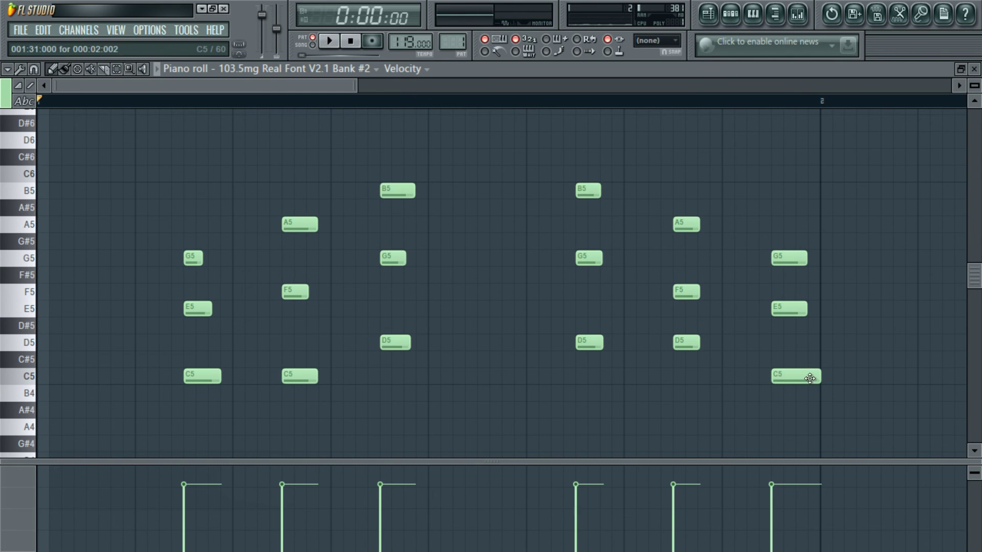
{"action": "left_click_drag", "start_coordinate": [821, 379], "coordinate": [809, 379]}
{"action": "key", "text": "space"}
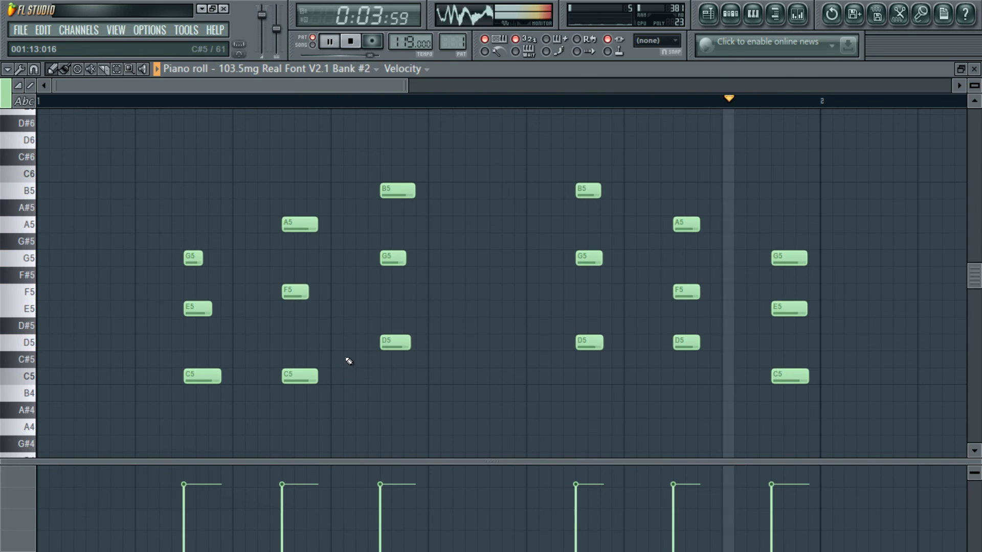
{"action": "key", "text": "space"}
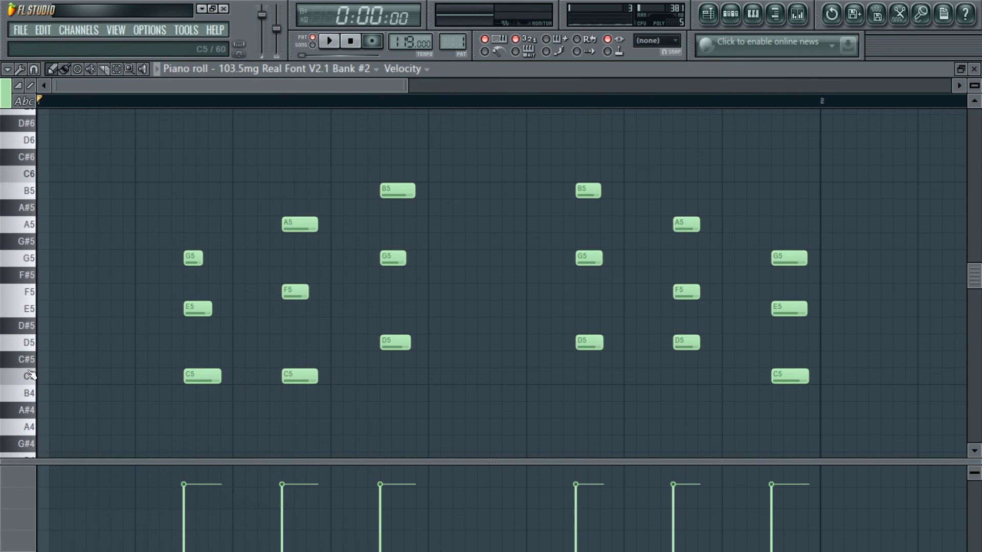
{"action": "left_click", "coordinate": [24, 313]}
{"action": "key", "text": "space"}
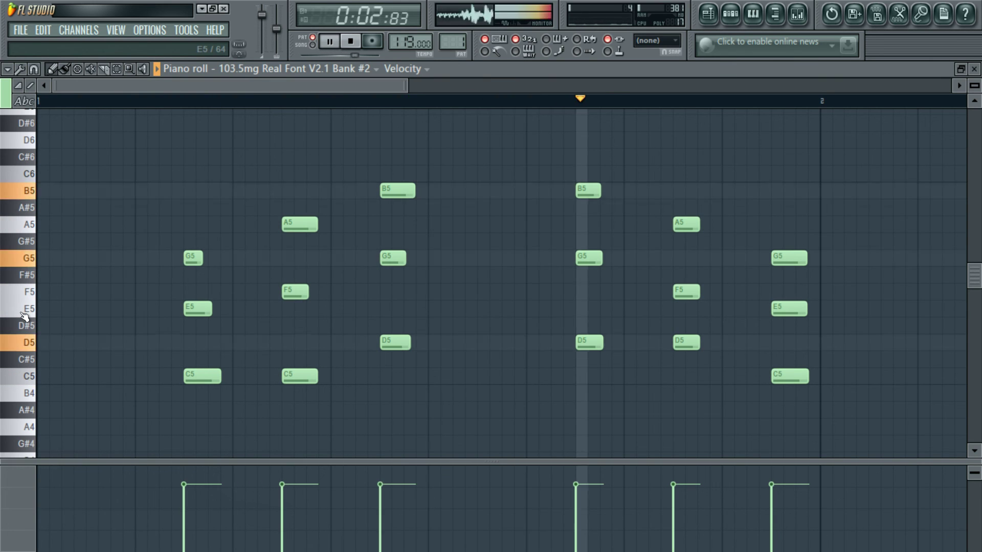
{"action": "key", "text": "space"}
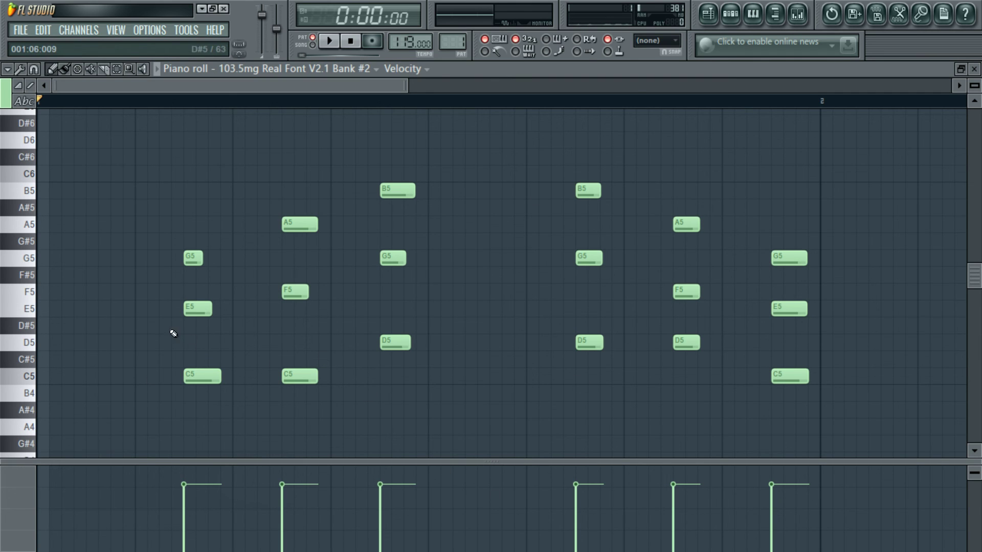
{"action": "left_click_drag", "start_coordinate": [172, 409], "coordinate": [434, 360]}
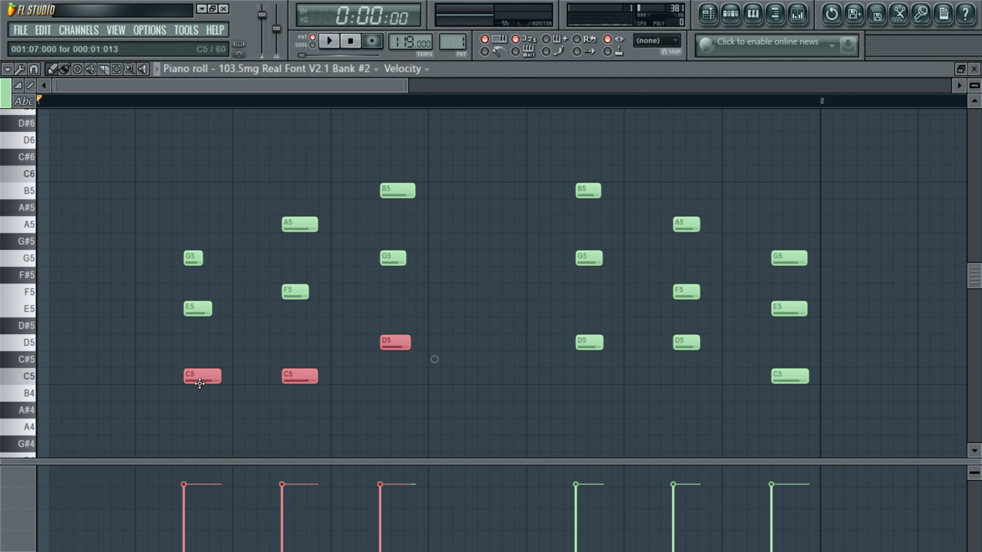
{"action": "left_click_drag", "start_coordinate": [197, 377], "coordinate": [199, 161]}
{"action": "scroll", "coordinate": [545, 177], "scroll_direction": "up", "scroll_amount": 3}
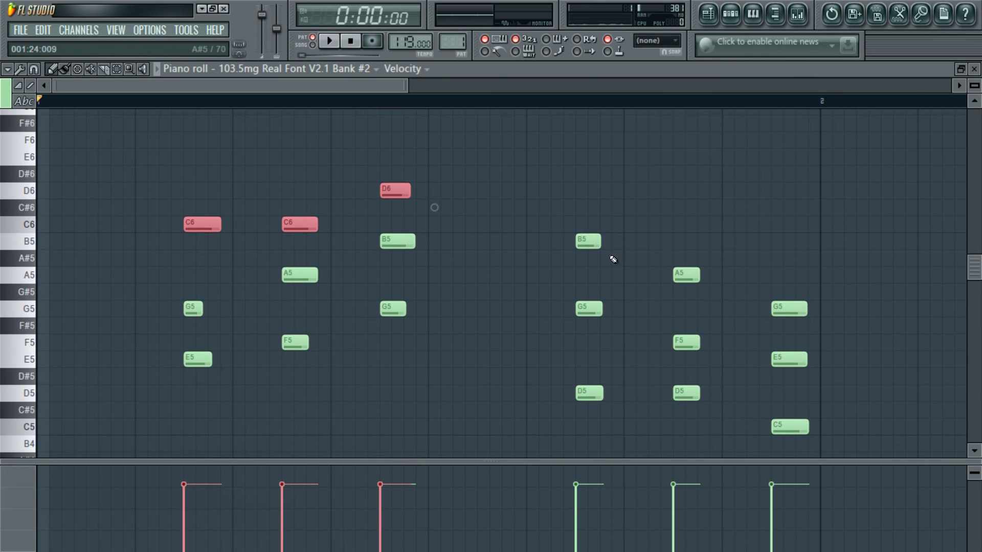
{"action": "key", "text": "space"}
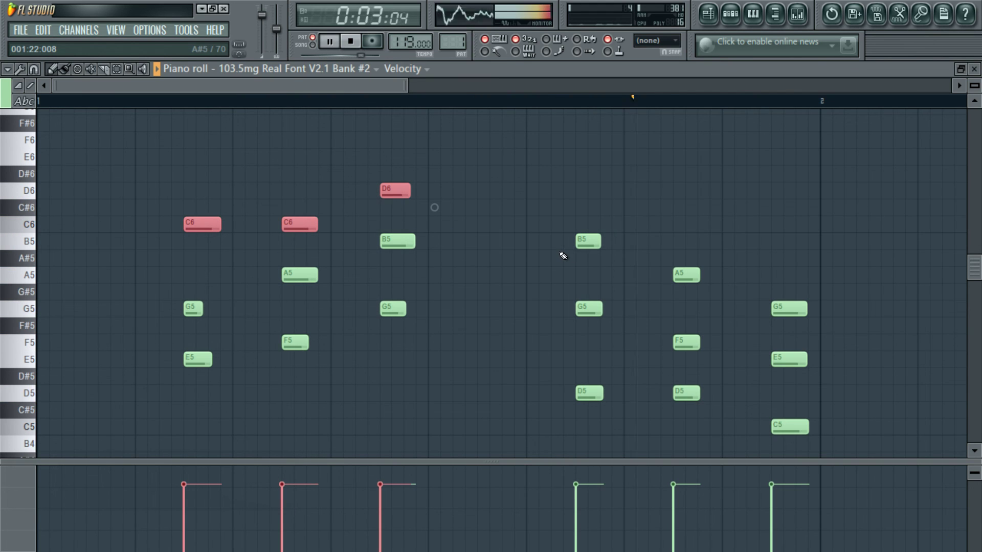
{"action": "key", "text": "space"}
{"action": "key", "text": "ctrl+z"}
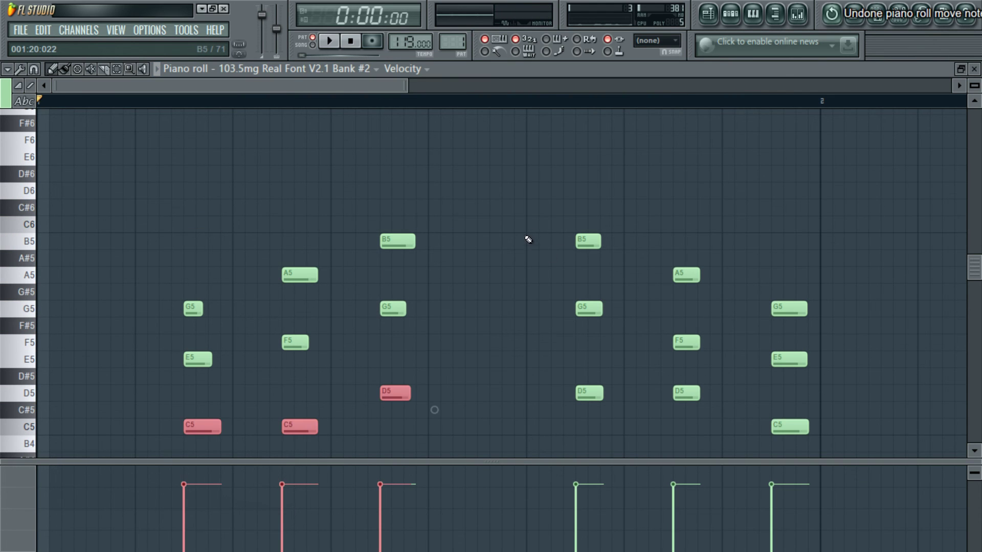
{"action": "scroll", "coordinate": [527, 236], "scroll_direction": "down", "scroll_amount": 2}
{"action": "left_click", "coordinate": [514, 239]}
{"action": "scroll", "coordinate": [442, 273], "scroll_direction": "up", "scroll_amount": 1}
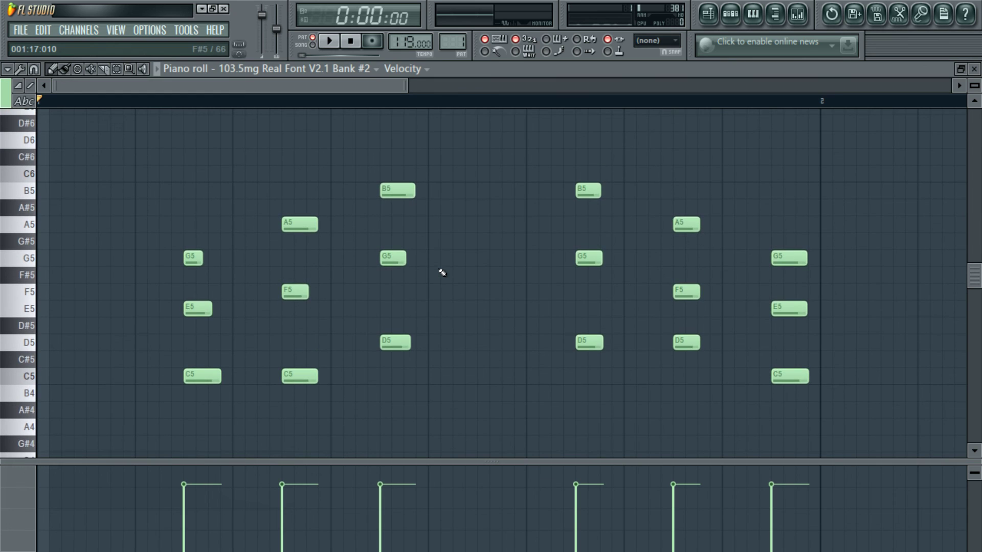
{"action": "left_click", "coordinate": [30, 375]}
{"action": "key", "text": "space"}
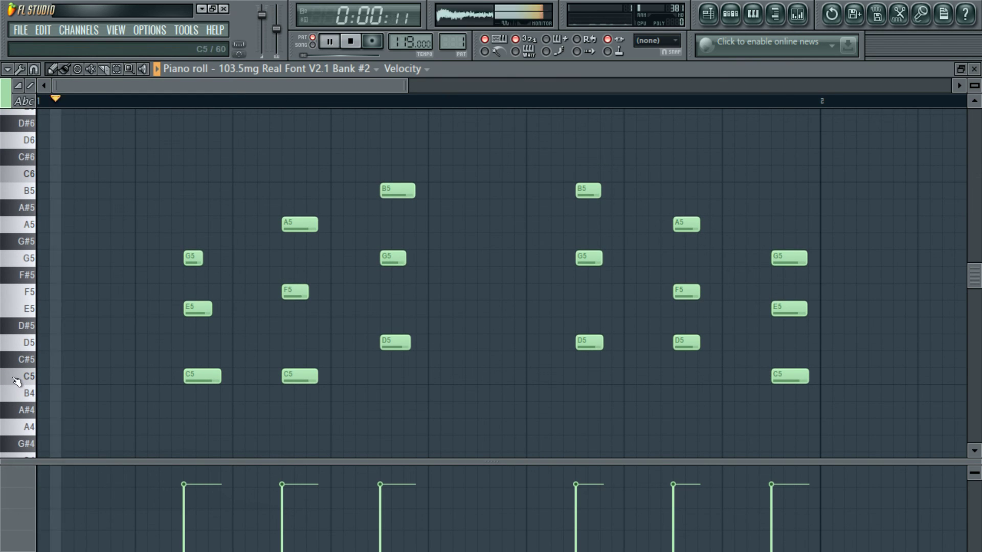
Close the piano roll and set the Bank #2 channel's patch to Synth Strings 2, auditioning it
{"action": "key", "text": "space"}
{"action": "left_click", "coordinate": [975, 69]}
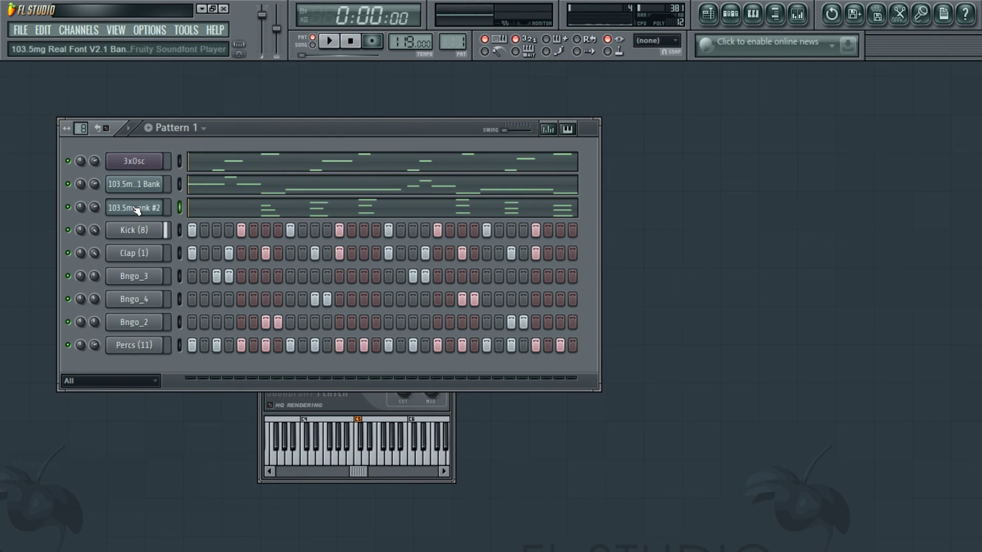
{"action": "left_click", "coordinate": [134, 208]}
{"action": "left_click", "coordinate": [357, 266]}
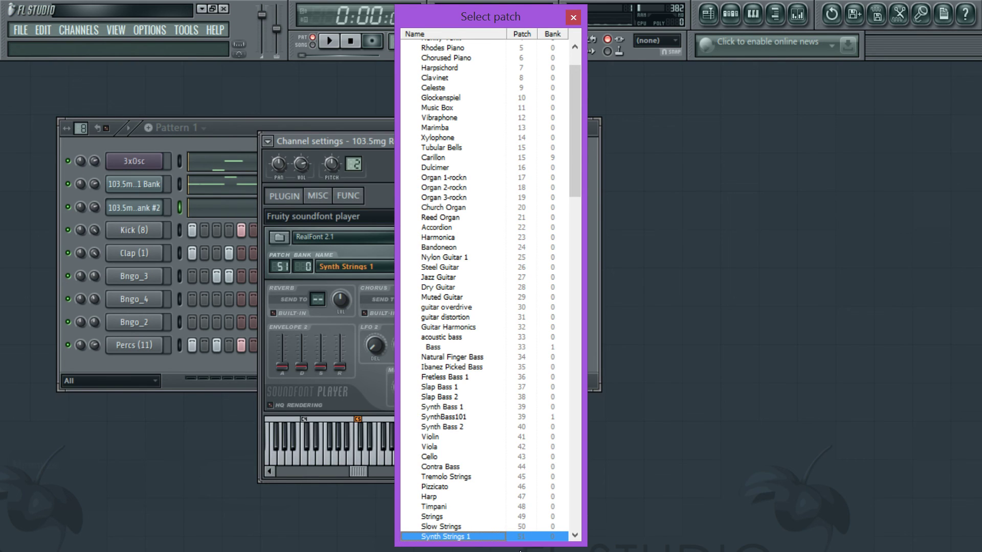
{"action": "scroll", "coordinate": [505, 529], "scroll_direction": "down", "scroll_amount": 1}
{"action": "double_click", "coordinate": [440, 518]}
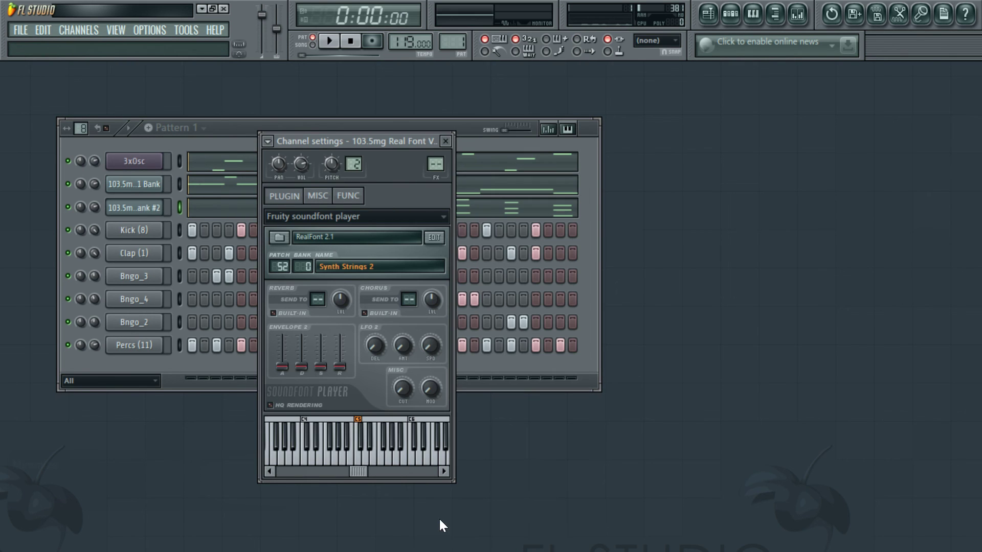
{"action": "key", "text": "space"}
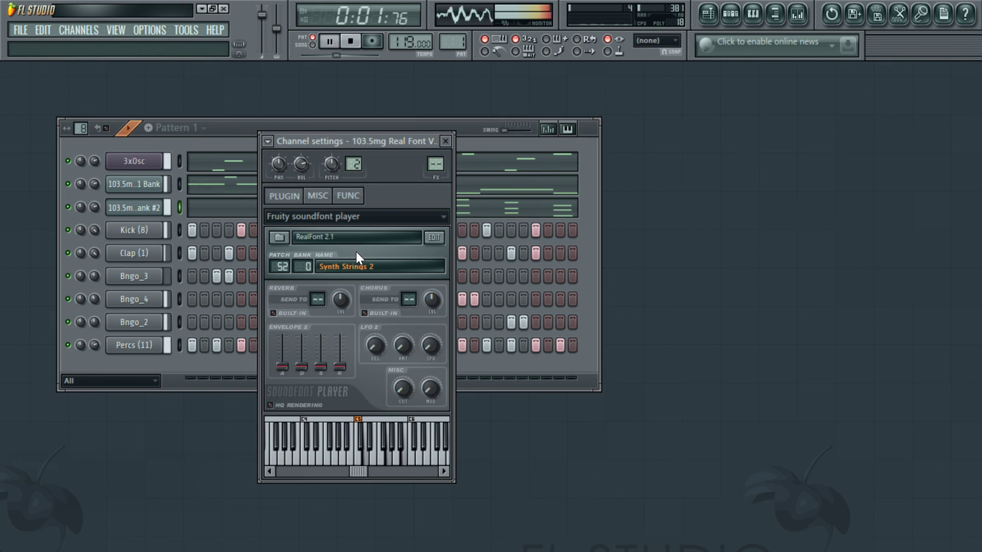
{"action": "key", "text": "space"}
Change the patch to 49 Strings and play the pattern with it
{"action": "left_click", "coordinate": [357, 268]}
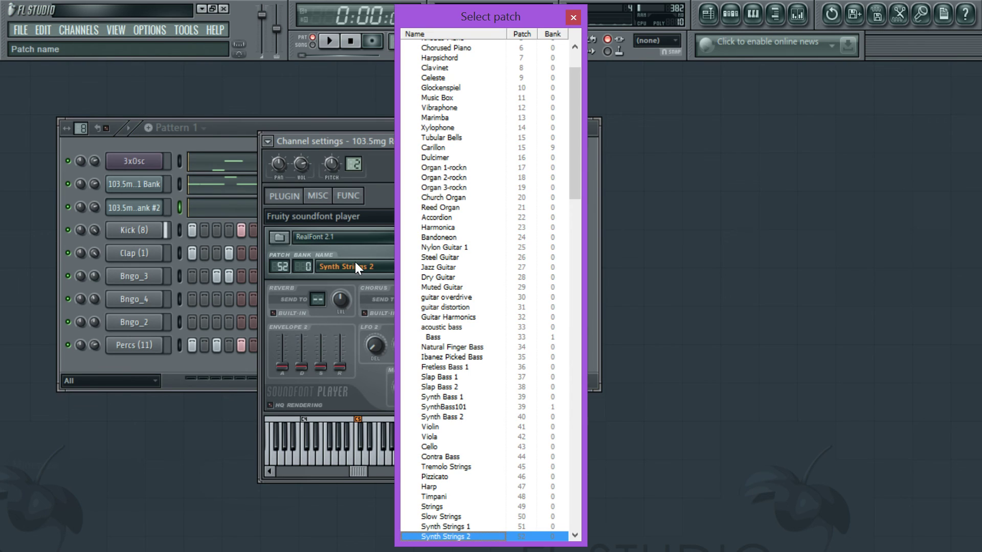
{"action": "scroll", "coordinate": [543, 498], "scroll_direction": "down", "scroll_amount": 1}
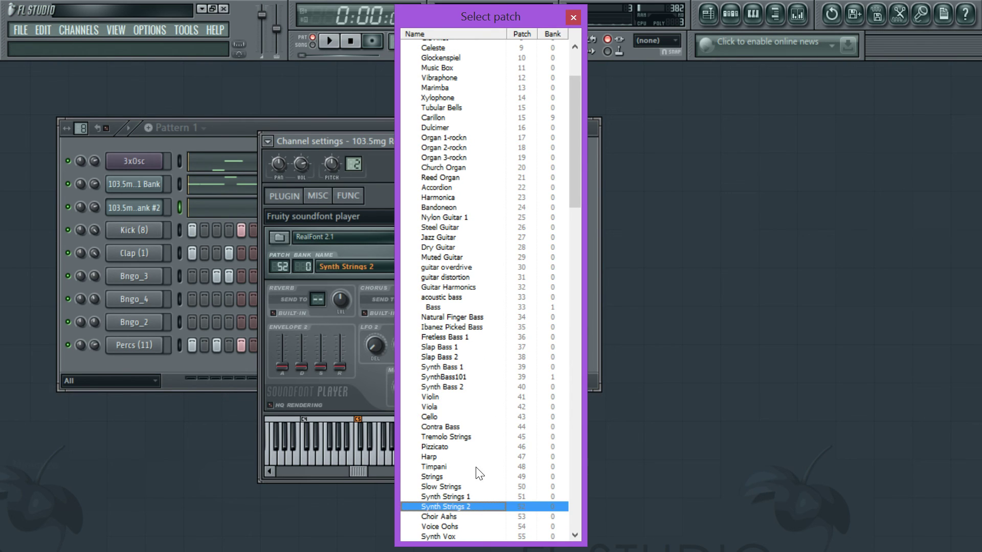
{"action": "scroll", "coordinate": [456, 444], "scroll_direction": "down", "scroll_amount": 1}
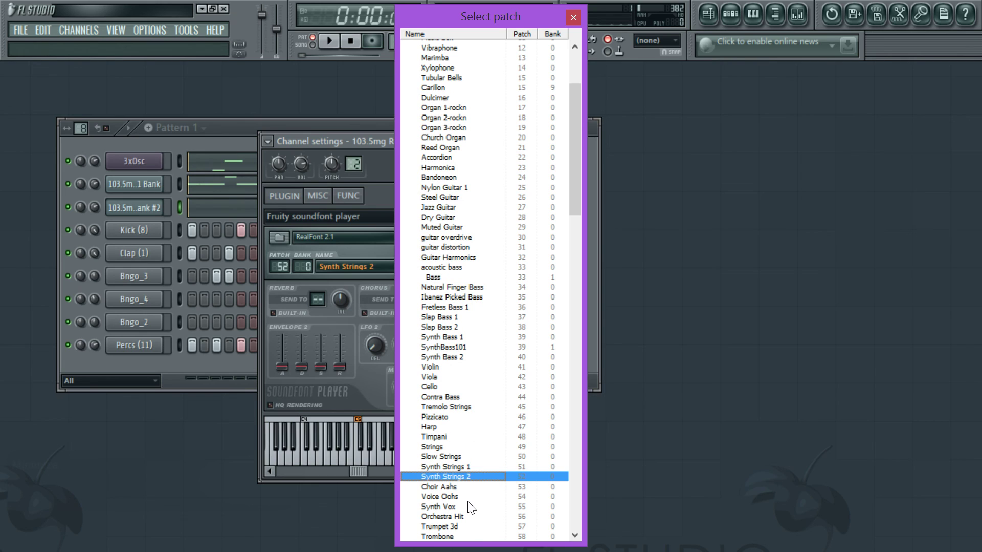
{"action": "double_click", "coordinate": [449, 446]}
{"action": "key", "text": "space"}
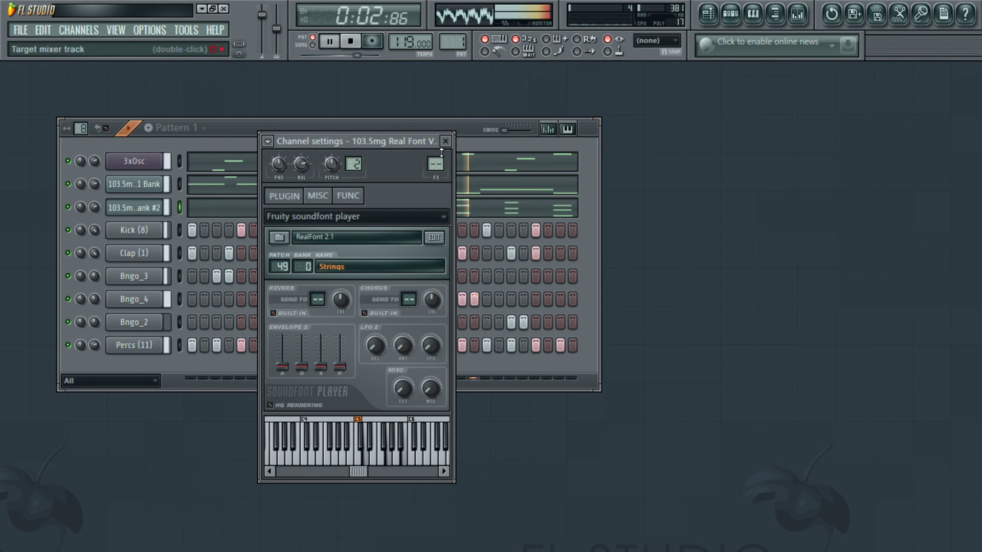
Close Channel settings, turn the third channel's volume down to 69%, and stop playback
{"action": "left_click", "coordinate": [445, 141]}
{"action": "left_click_drag", "start_coordinate": [97, 204], "coordinate": [97, 210]}
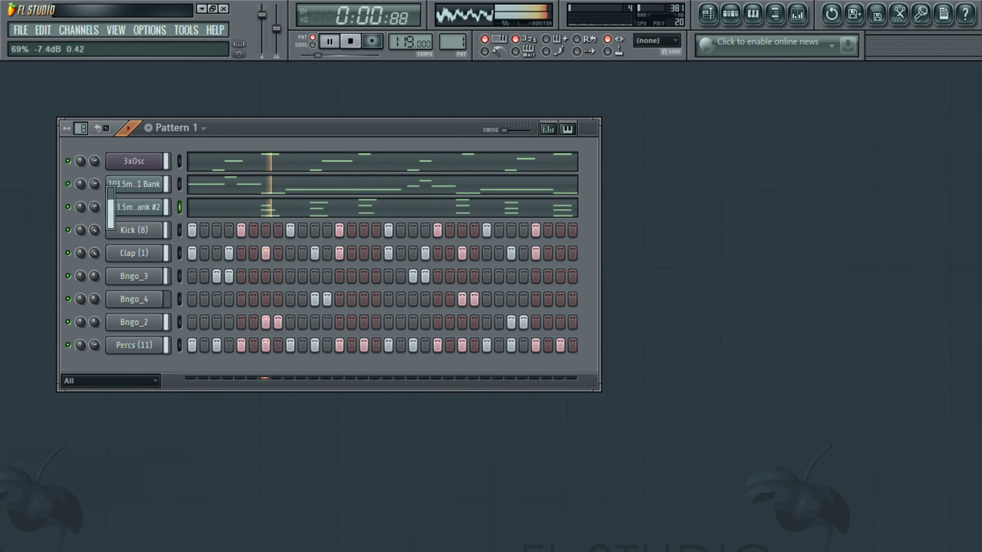
{"action": "left_click_drag", "start_coordinate": [304, 131], "coordinate": [422, 157]}
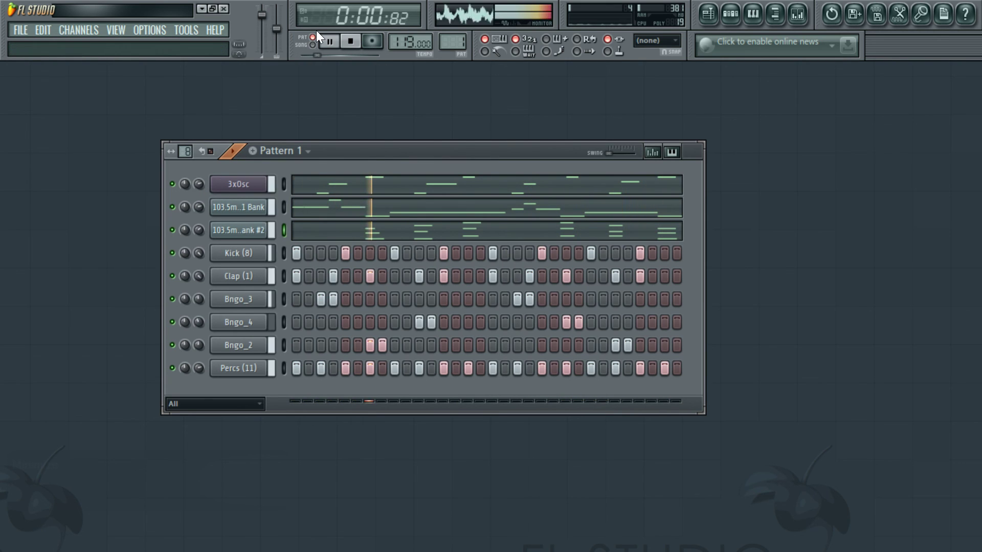
{"action": "key", "text": "space"}
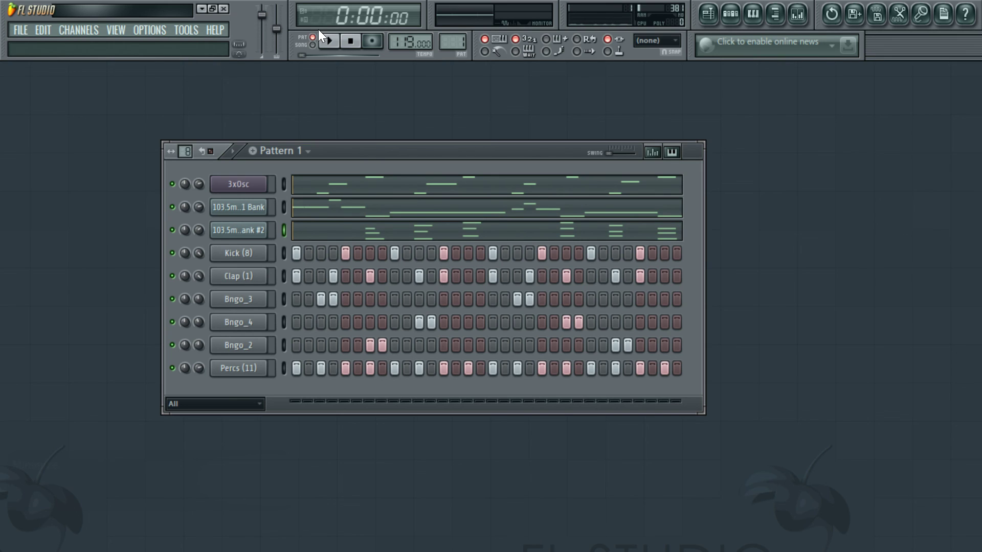
Show the browser beside the channel rack, select all channels, and toggle the Playlist with F5
{"action": "left_click", "coordinate": [776, 14]}
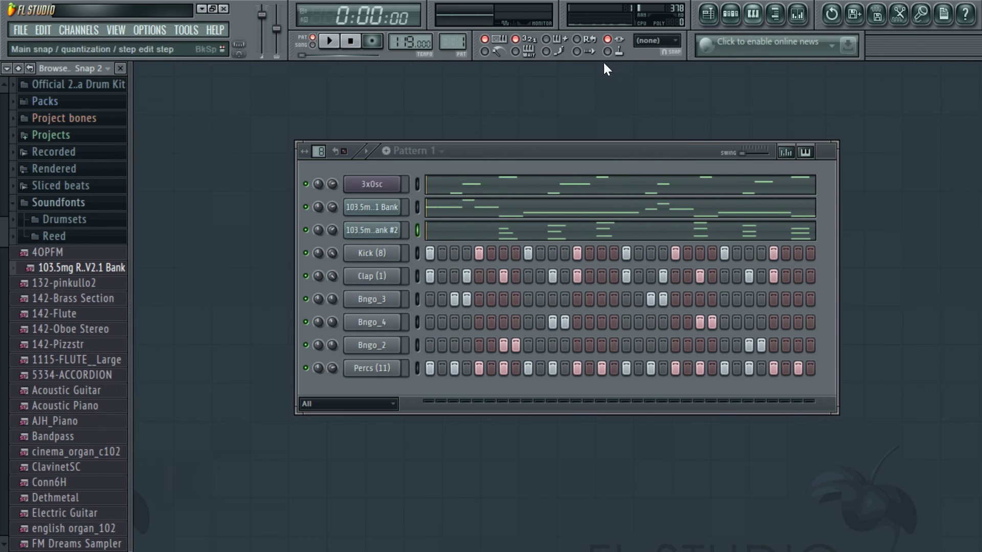
{"action": "left_click_drag", "start_coordinate": [516, 156], "coordinate": [424, 123]}
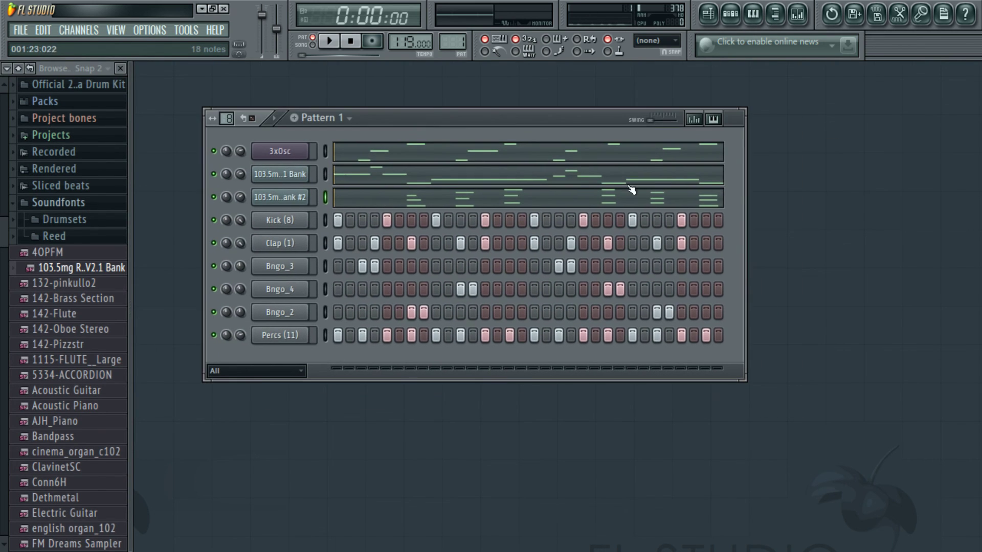
{"action": "right_click", "coordinate": [325, 195]}
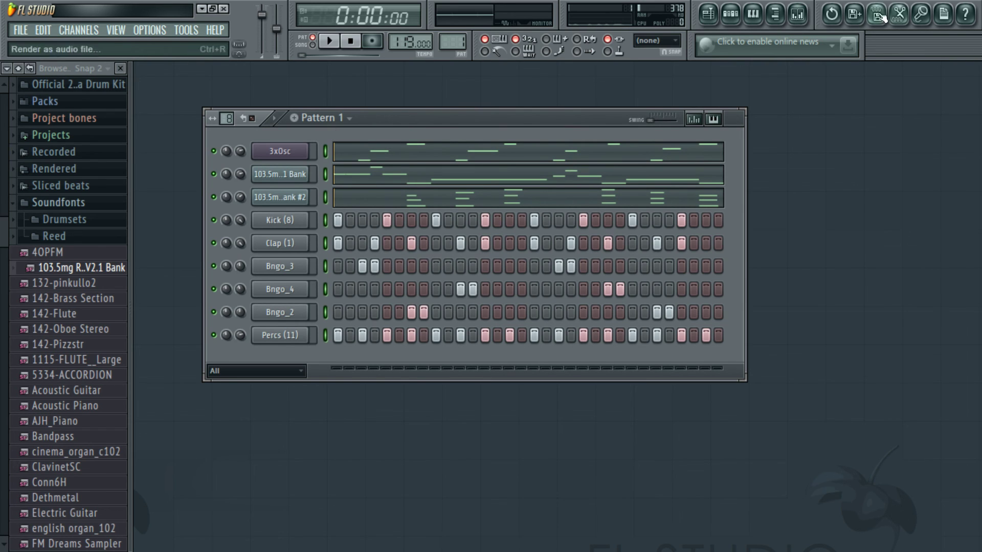
{"action": "left_click", "coordinate": [708, 14]}
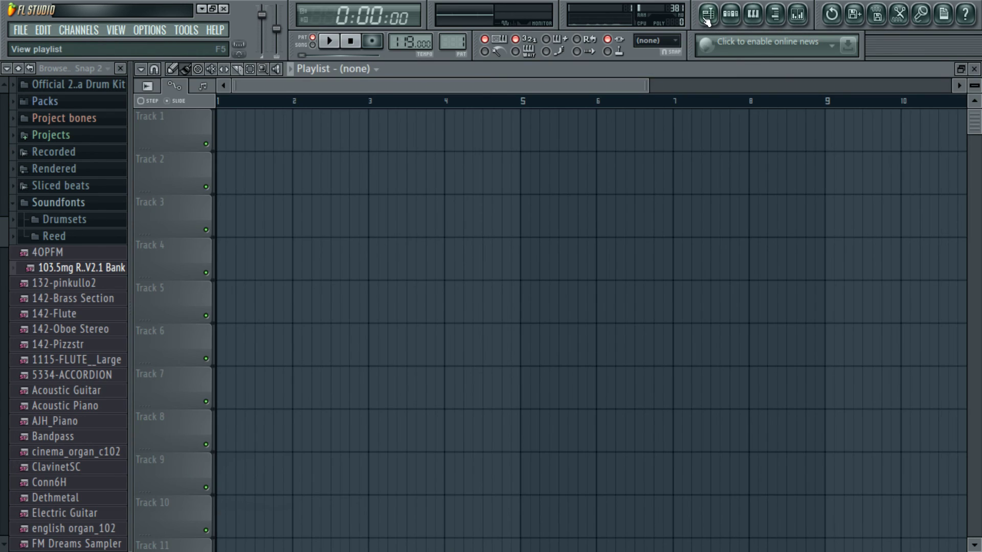
{"action": "left_click", "coordinate": [707, 15]}
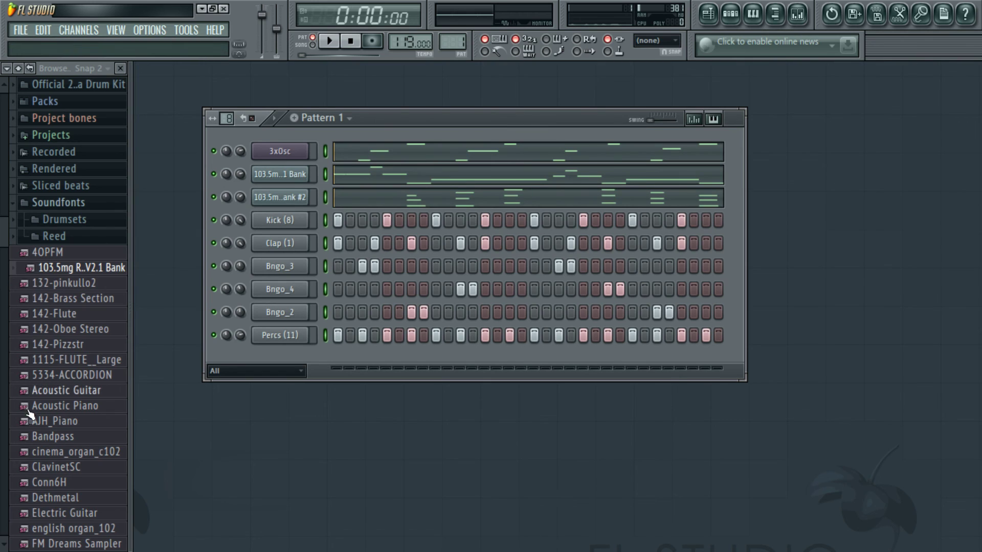